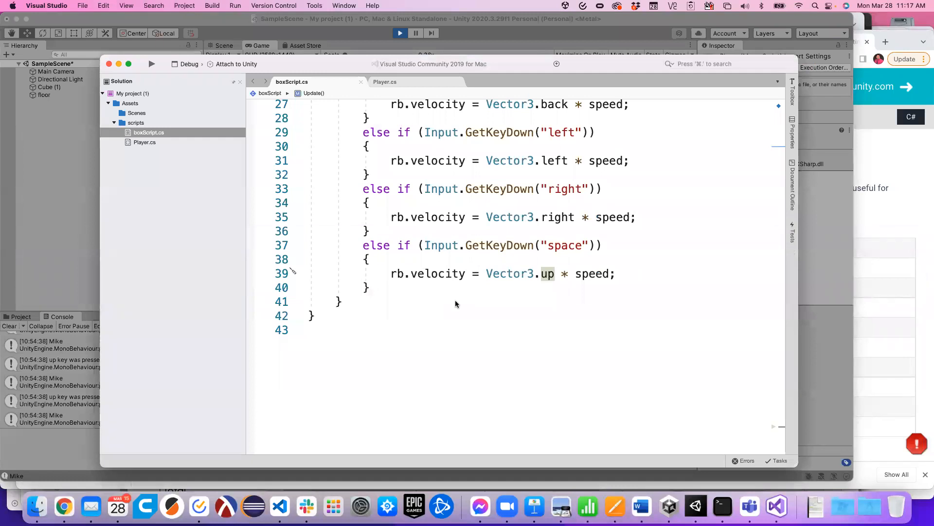
Review the key-input movement code in boxScript.cs through to the end of the Update method
scroll(456, 301, "down", 5)
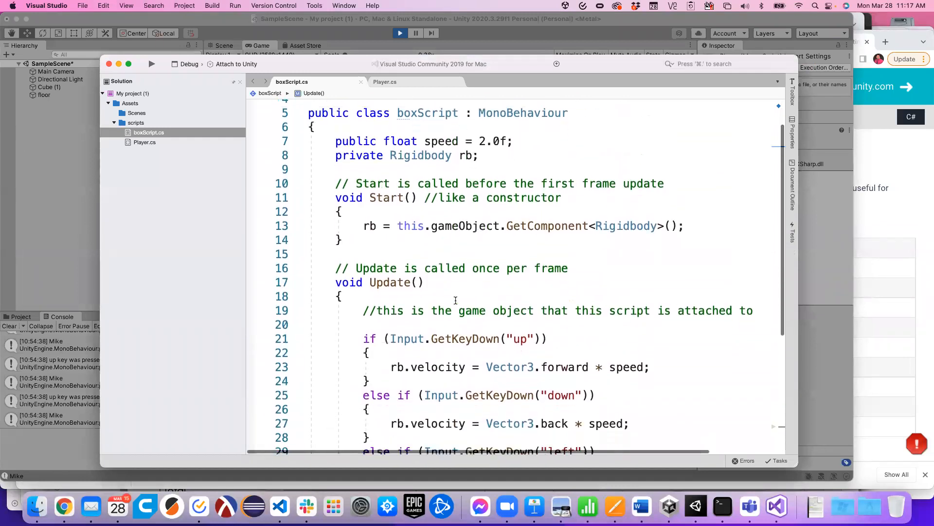
scroll(456, 301, "down", 4)
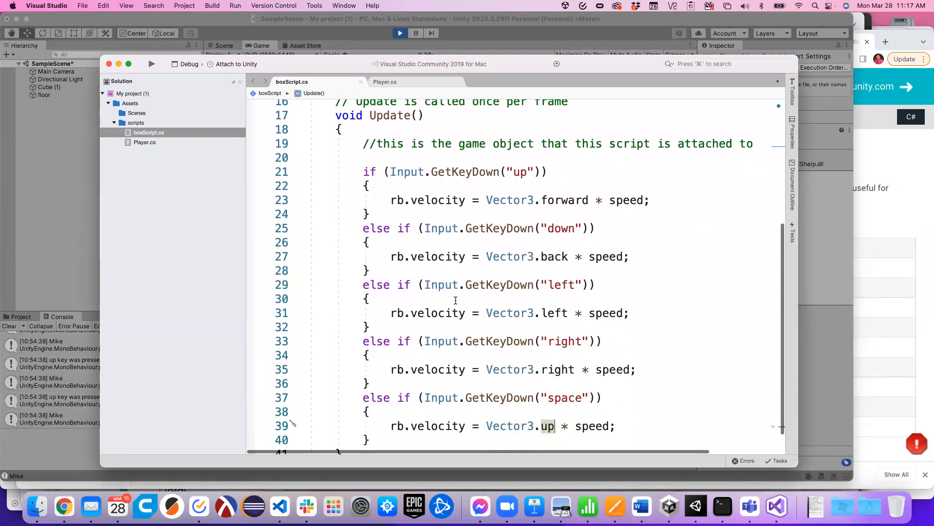
scroll(455, 300, "down", 1)
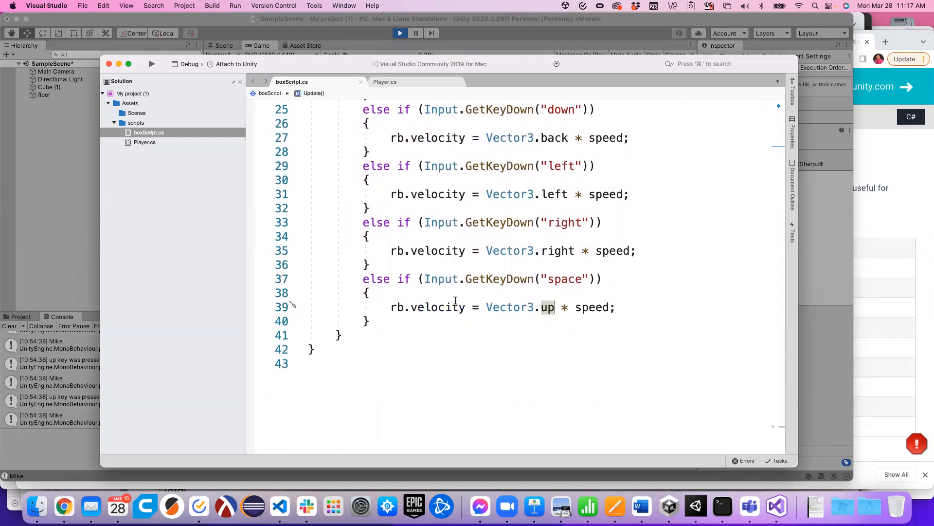
Switch to the Unity editor and stop the running game
key("super+Tab")
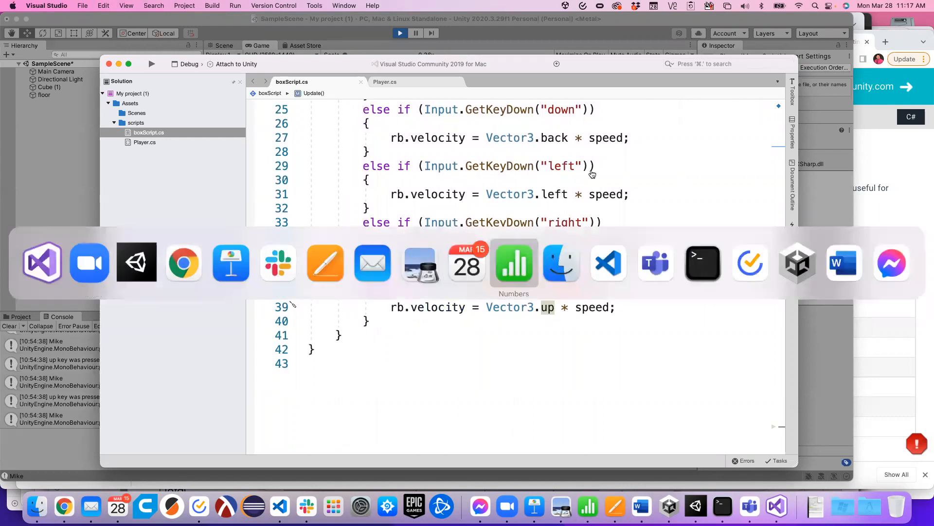
key("Escape")
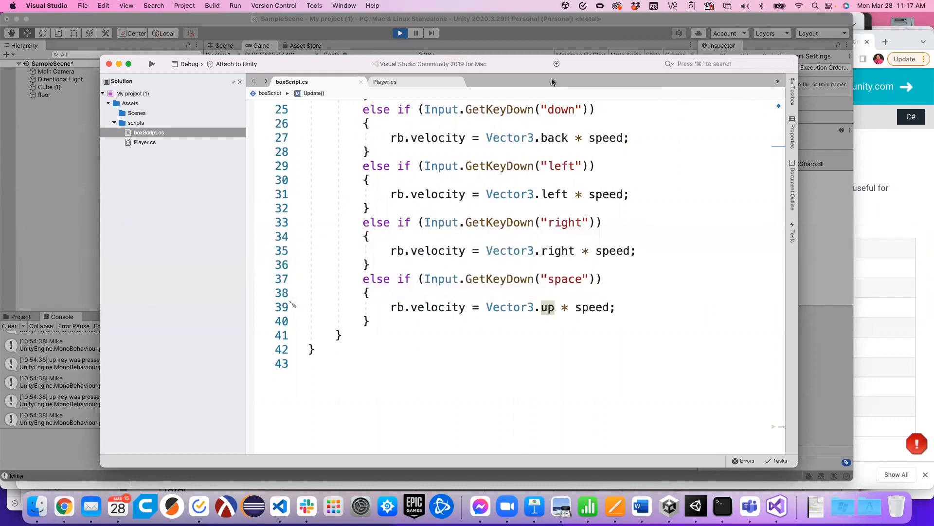
key("super+Tab")
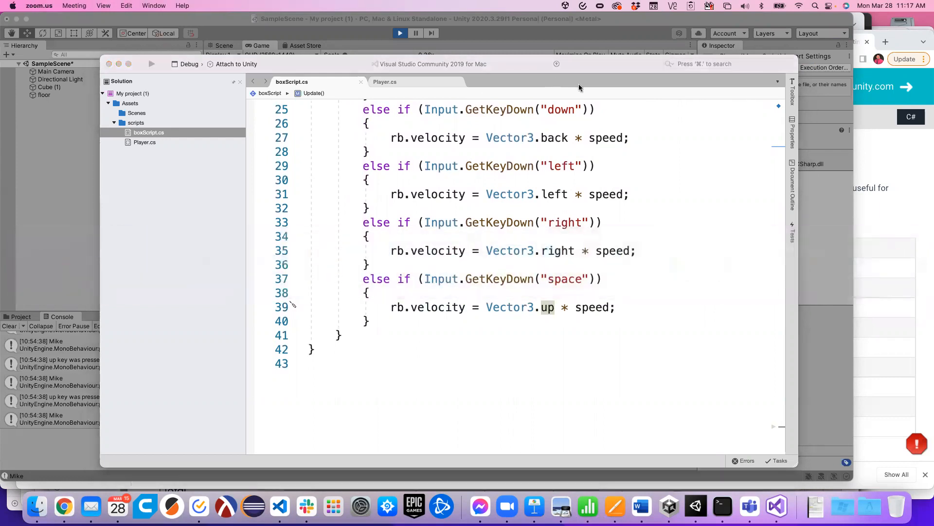
key("super+Tab")
key("Tab")
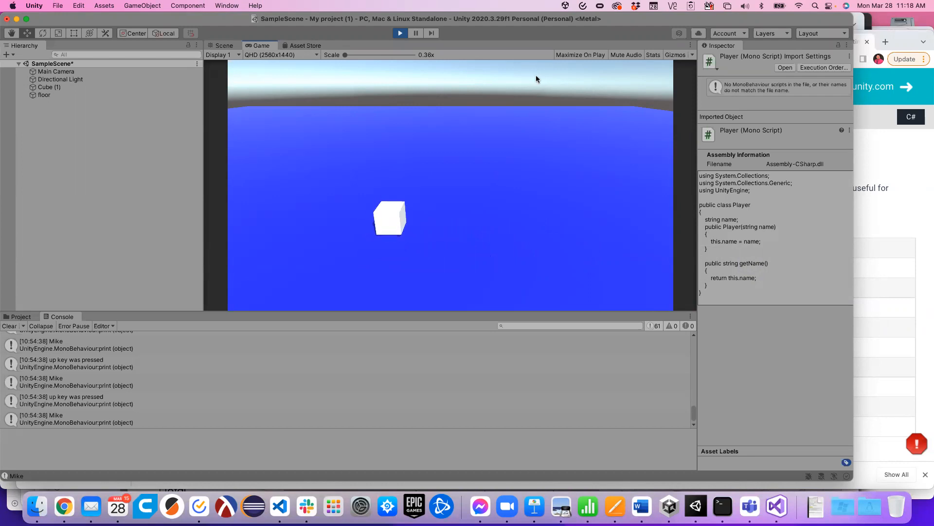
left_click(400, 33)
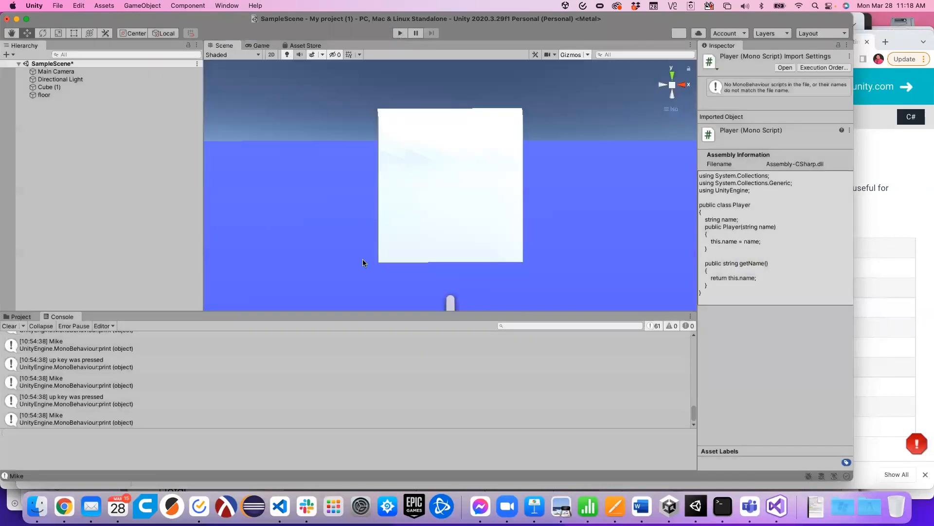
Set the Rigidbody mass of Cube (1) to 1e-07, and test-run the game
left_click(49, 86)
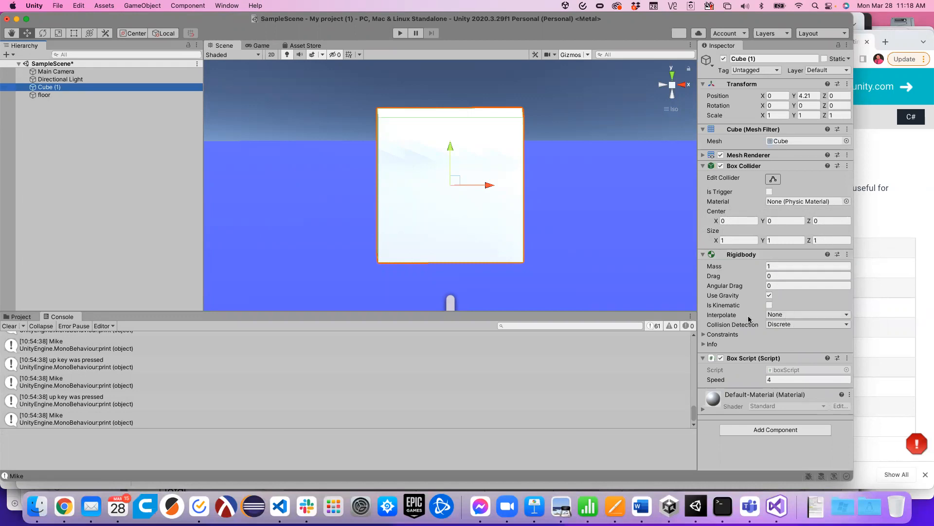
left_click(774, 266)
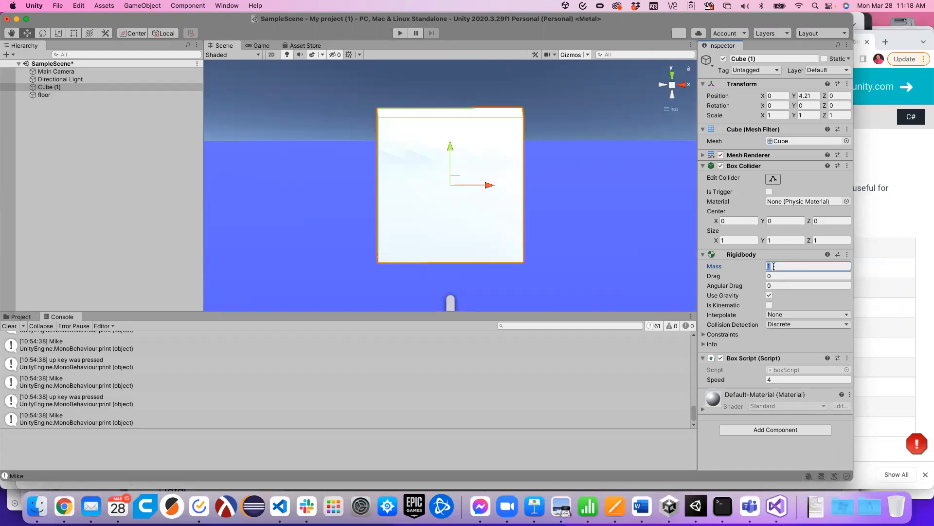
type("07")
key("Return")
left_click(400, 35)
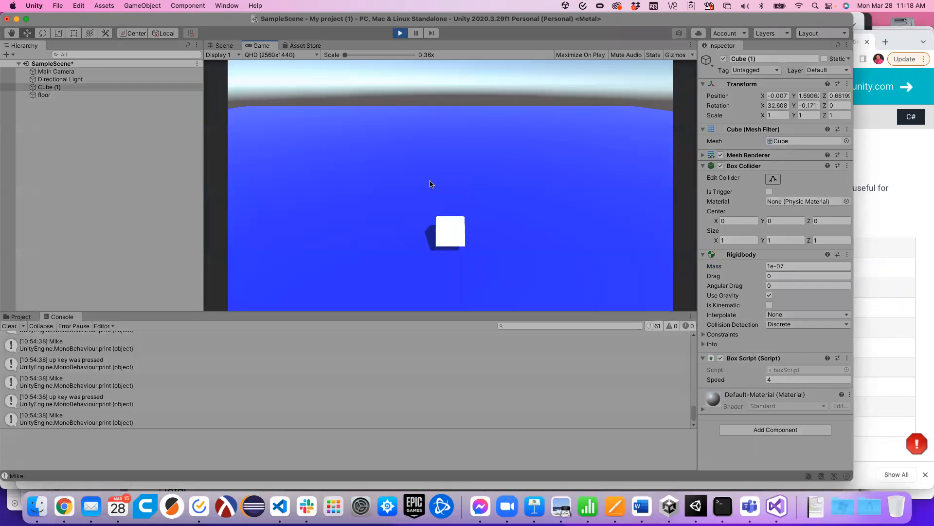
left_click(401, 33)
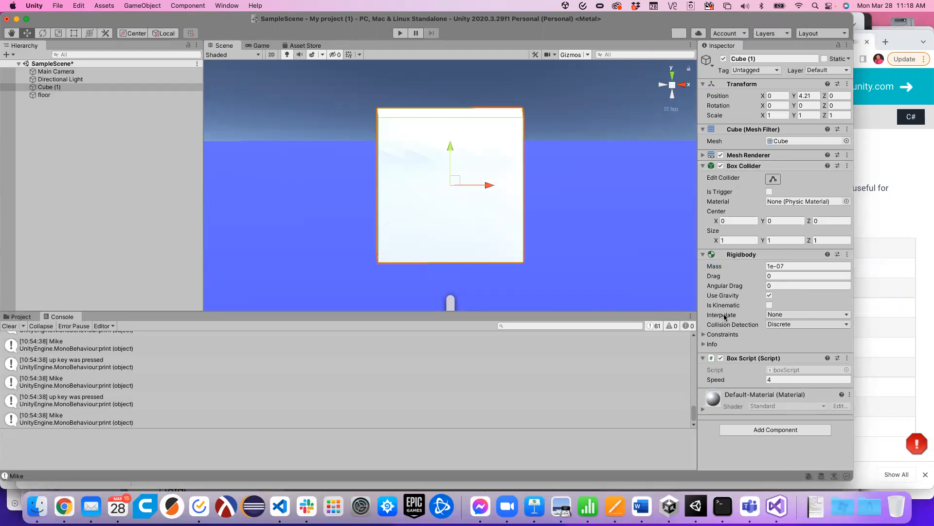
Set the cube's Rigidbody mass to 1 with Is Kinematic enabled, and test-run the game
left_click(790, 267)
type("1")
left_click(769, 305)
left_click(400, 34)
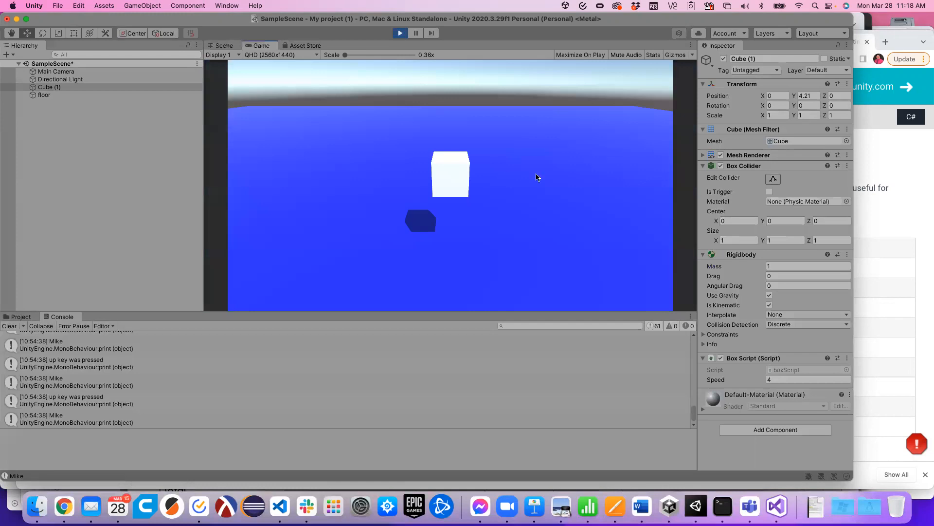
left_click(400, 33)
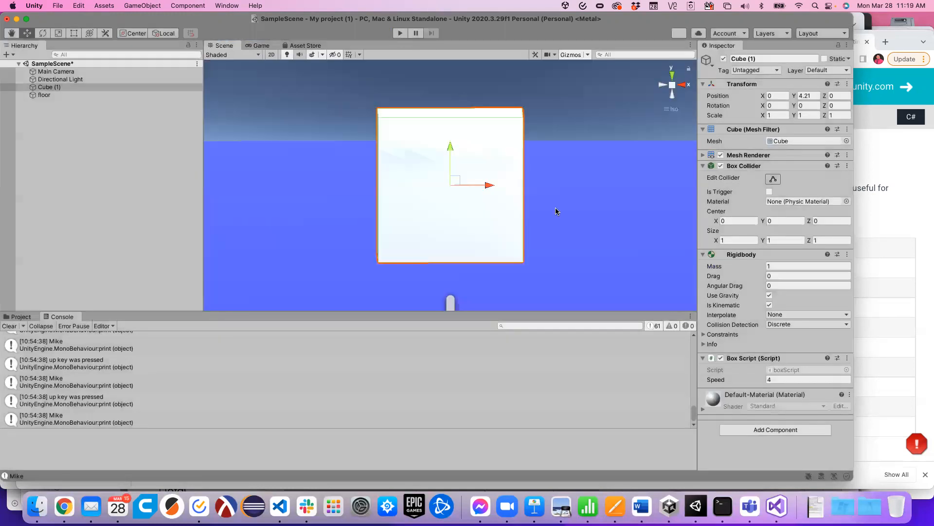
Disable Is Kinematic on the cube's Rigidbody, and look over its collision detection and constraint options
left_click(771, 305)
left_click(770, 305)
left_click(791, 324)
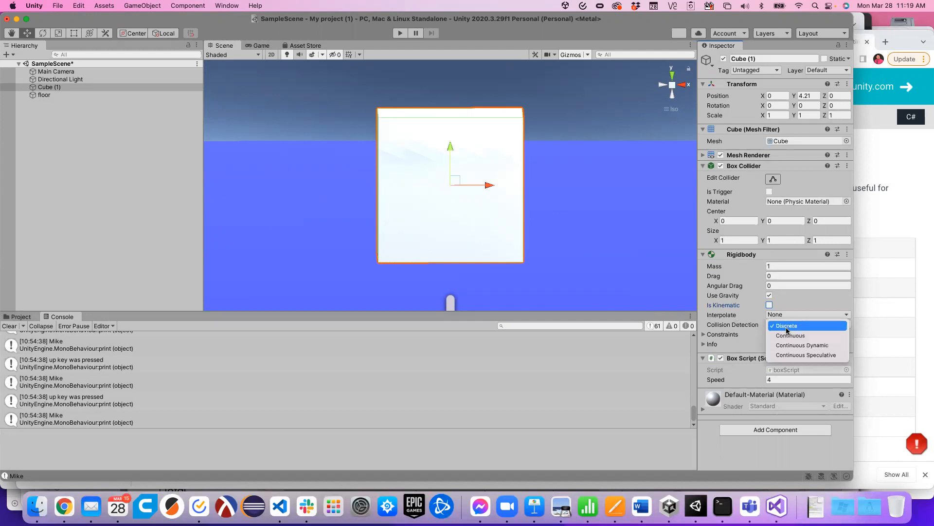
left_click(788, 331)
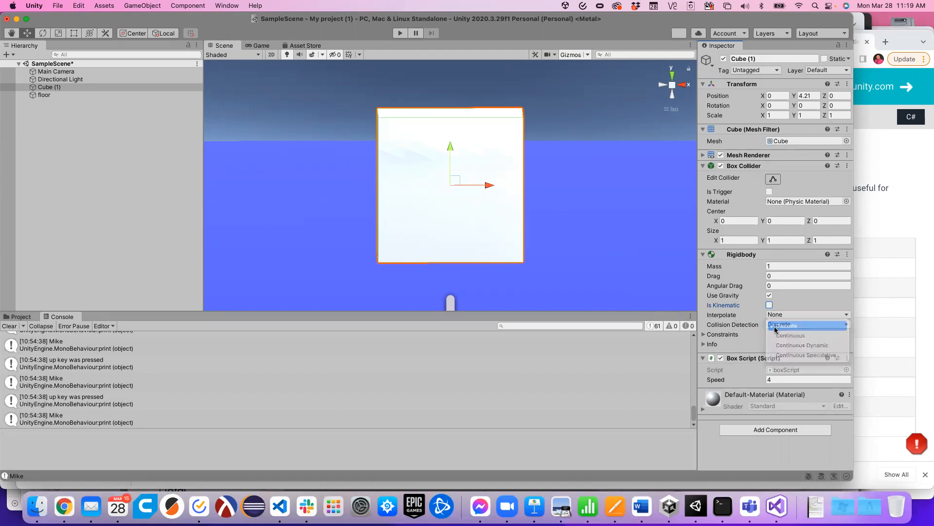
left_click(703, 334)
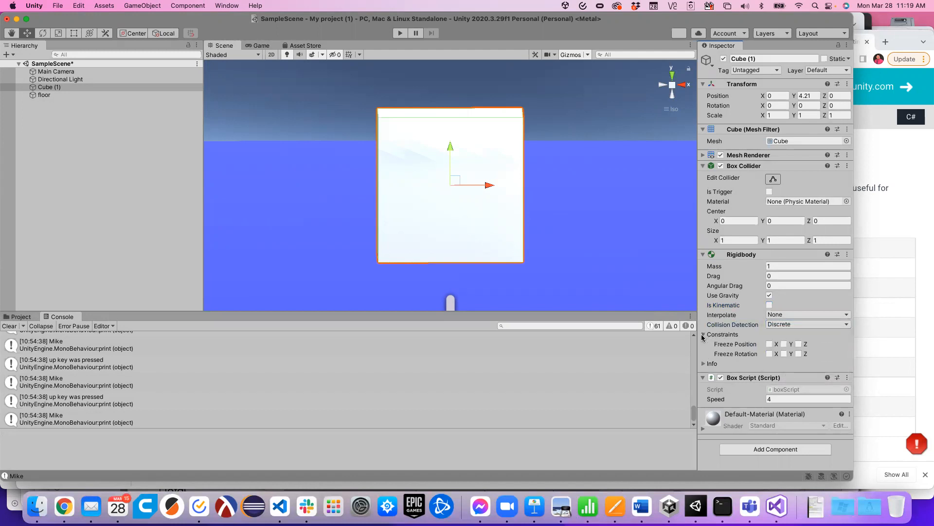
left_click(704, 335)
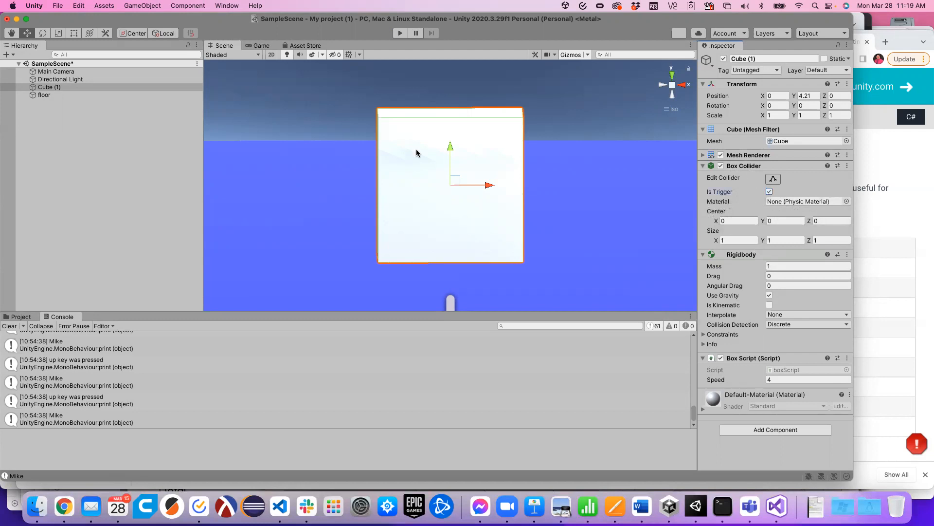
Test-run the game with Is Trigger enabled on the cube's Box Collider, and turn that option off
left_click(399, 34)
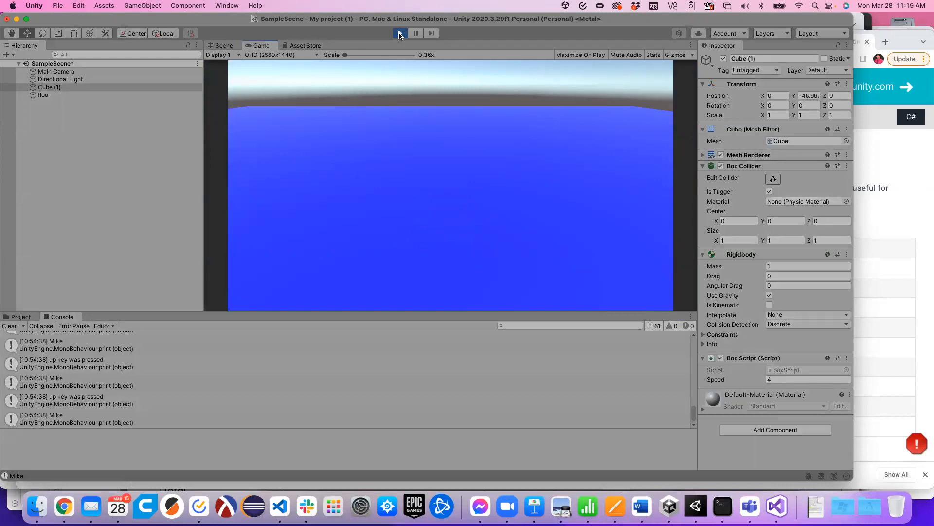
left_click(400, 34)
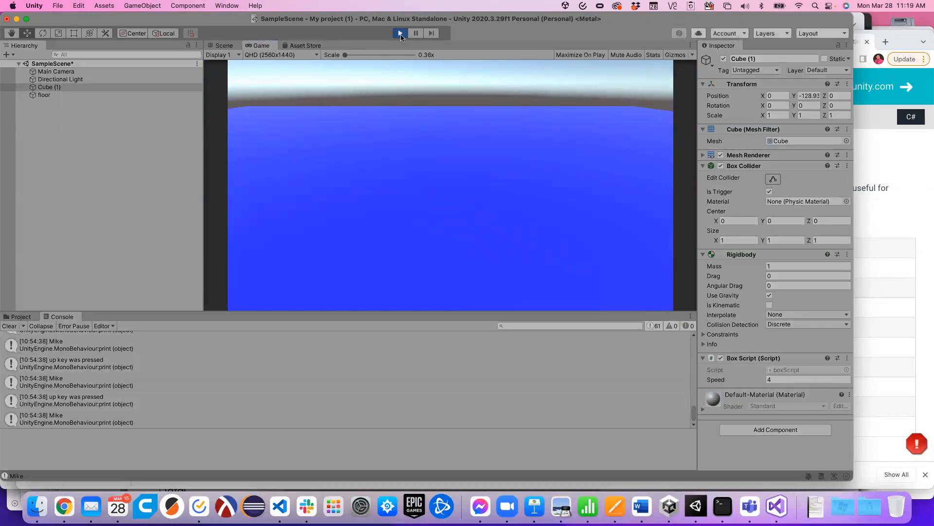
left_click(770, 192)
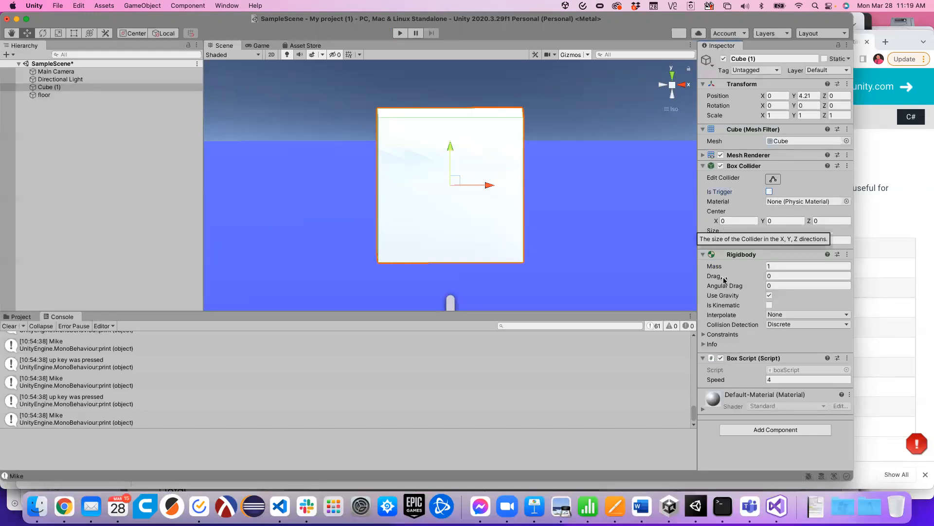
Test-run the game with the cube's Collision Detection set to Continuous Dynamic, and restore it to Discrete
left_click(672, 76)
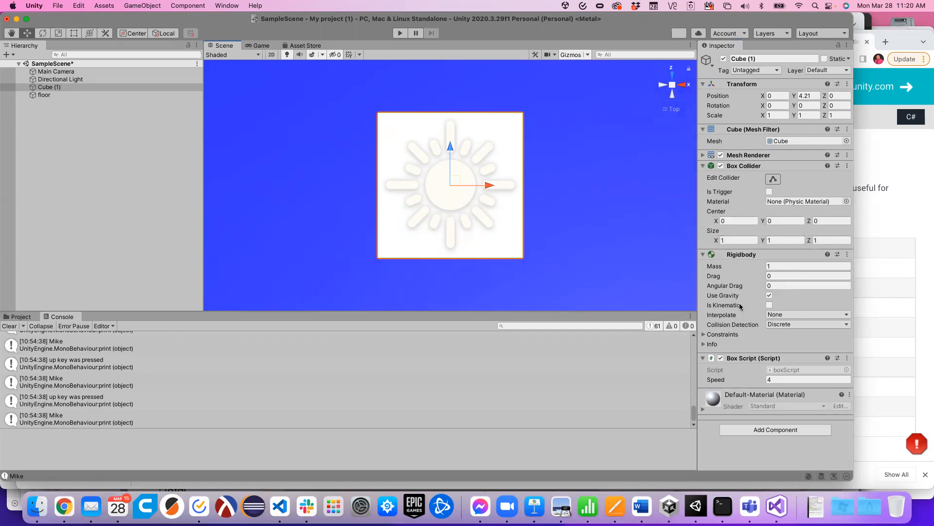
left_click(790, 323)
left_click(790, 345)
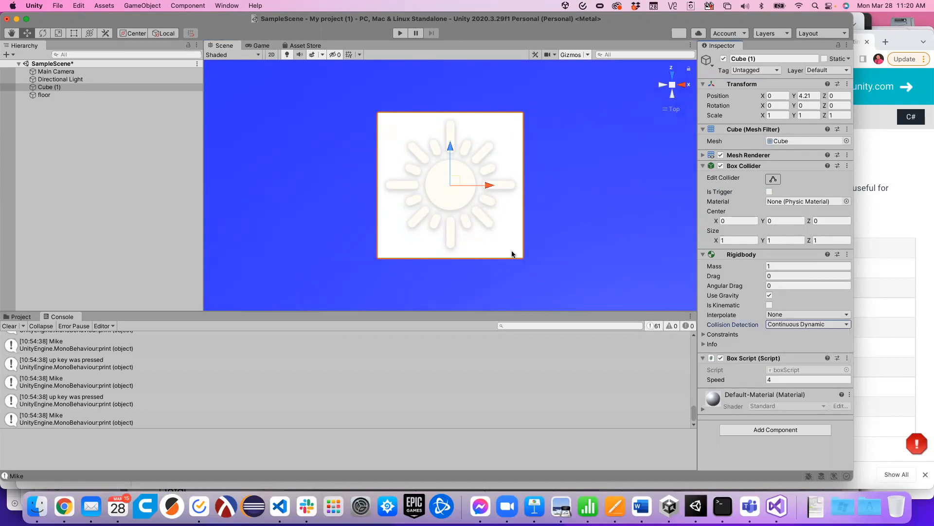
left_click(400, 34)
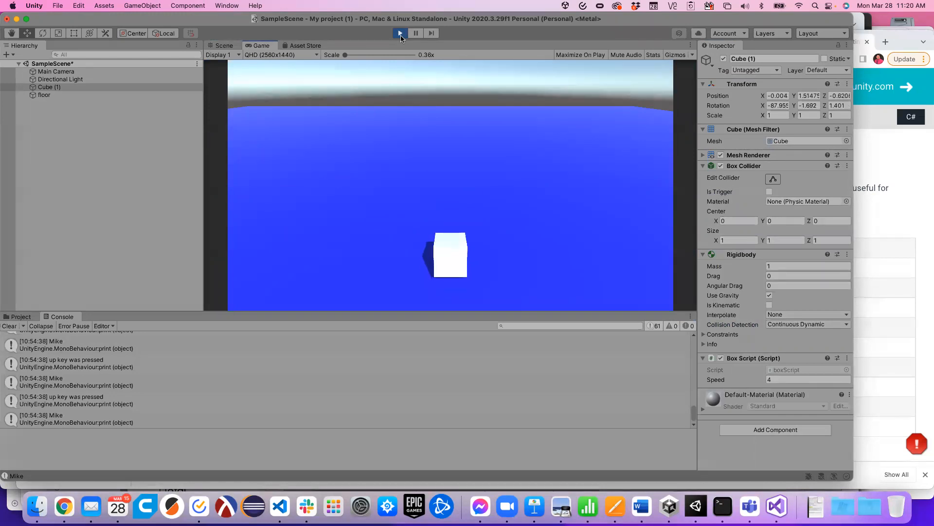
left_click(402, 34)
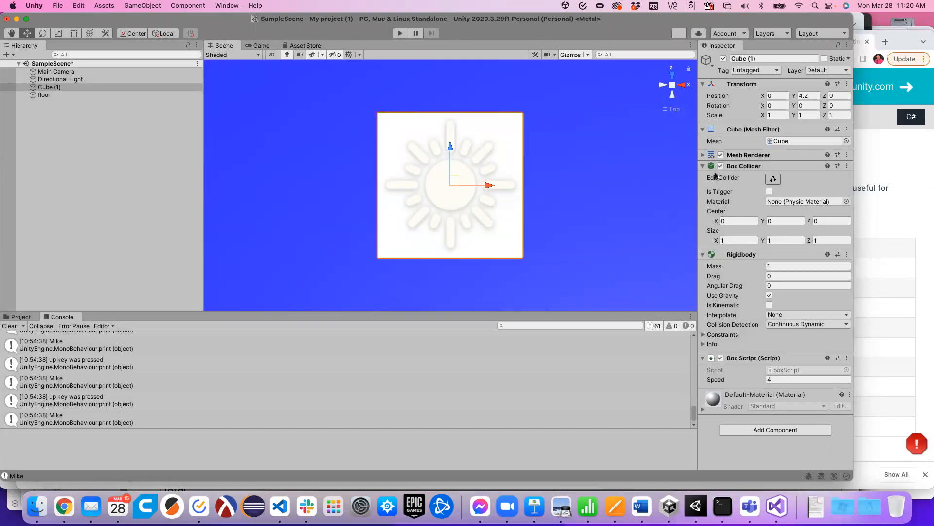
left_click(803, 329)
left_click(775, 305)
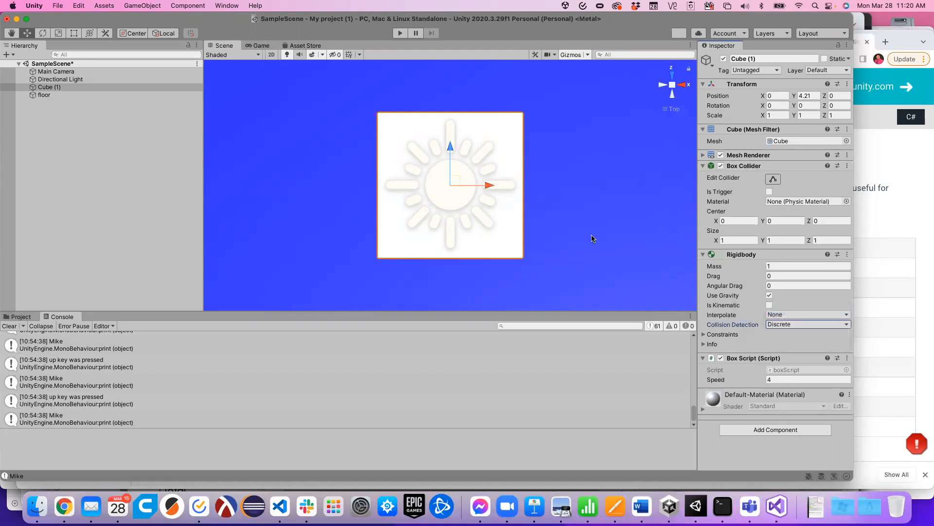
Deactivate the floor object in the scene
left_click(45, 96)
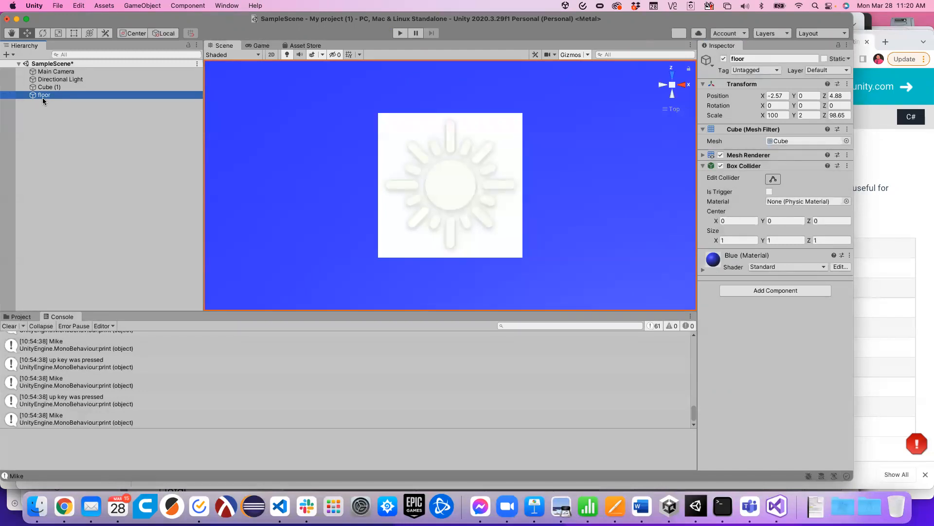
right_click(42, 97)
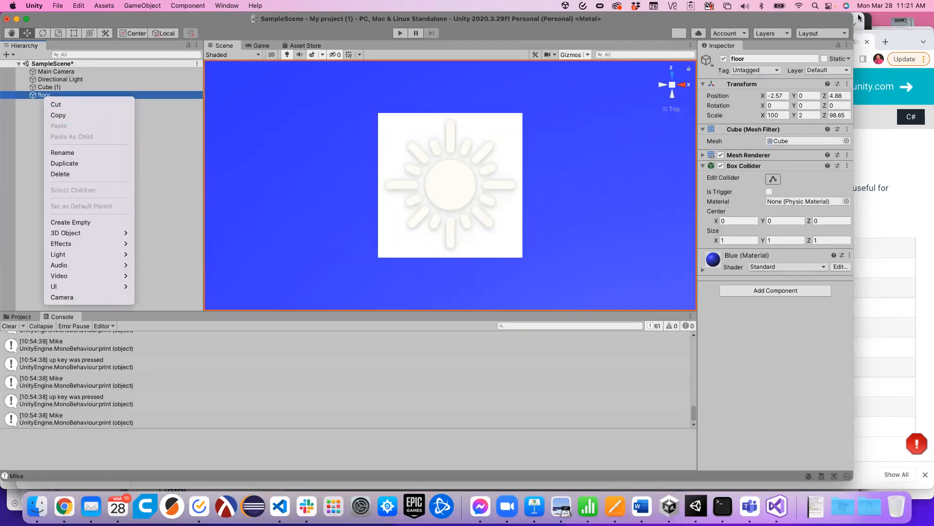
left_click(905, 40)
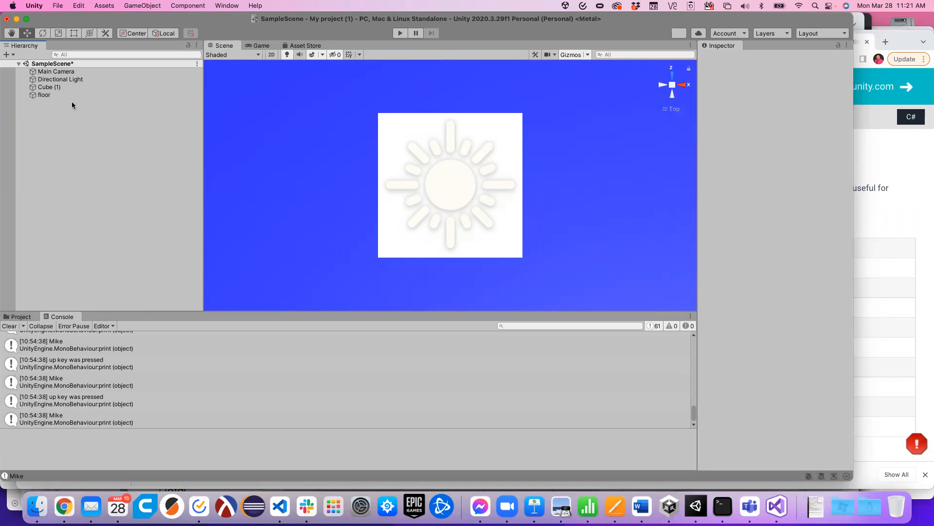
left_click(48, 96)
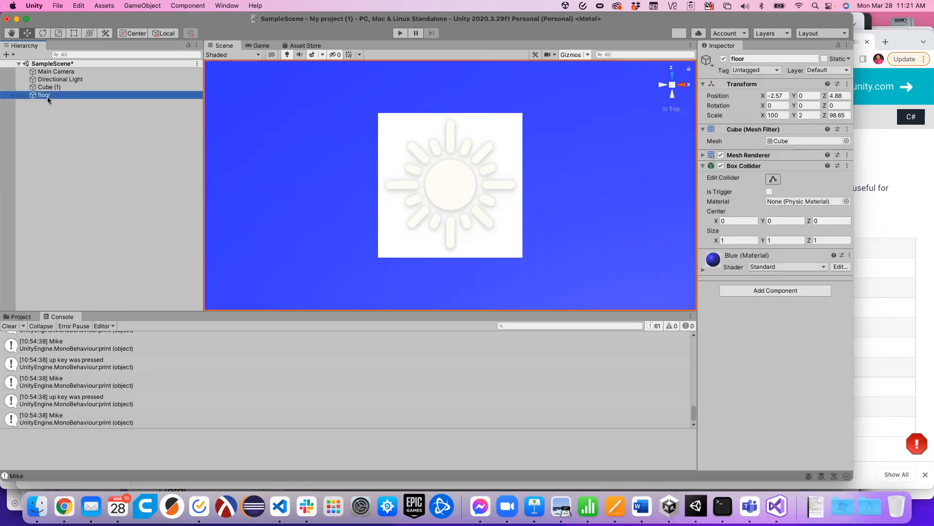
left_click(724, 58)
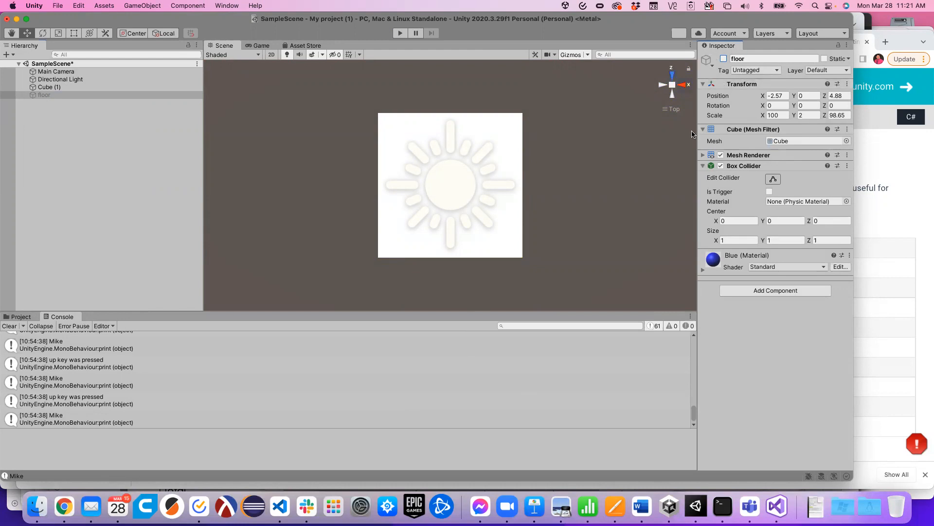
Add a 3D Plane object to SampleScene
left_click(70, 168)
right_click(70, 167)
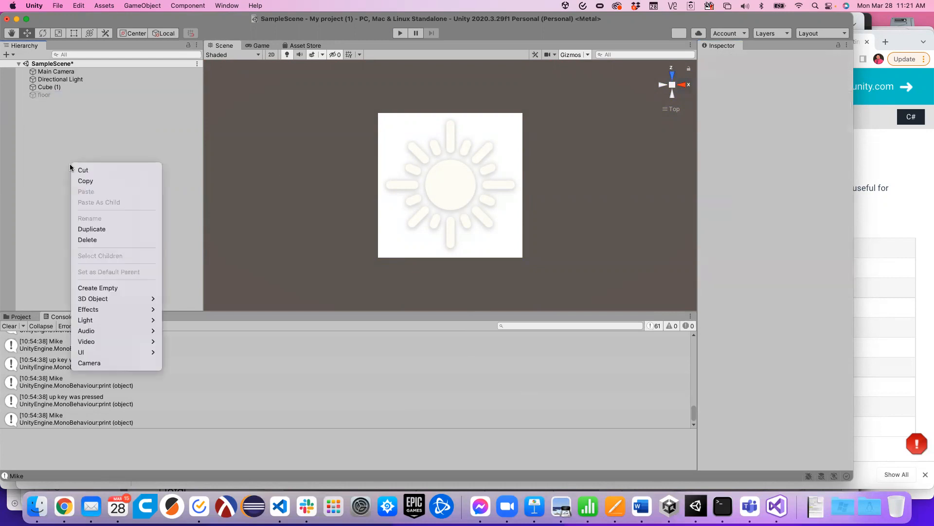
left_click(41, 127)
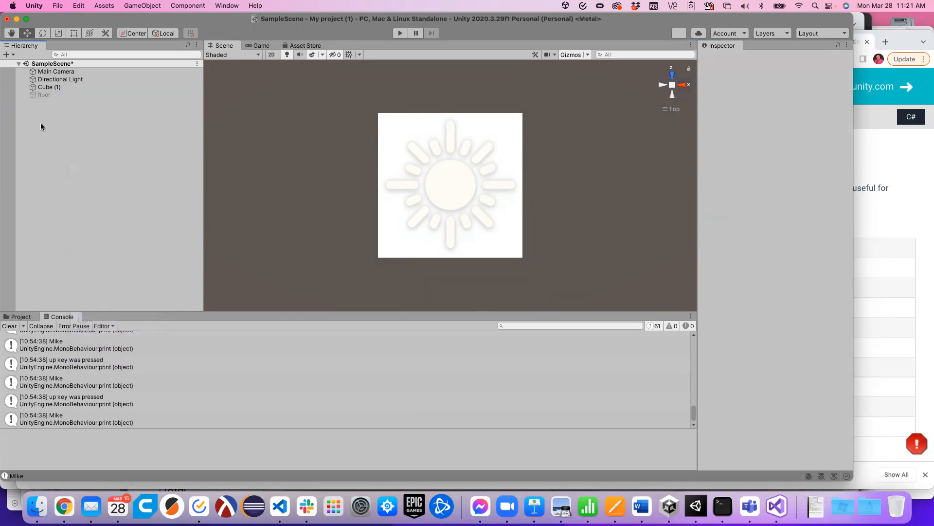
left_click(7, 56)
mouse_move(48, 84)
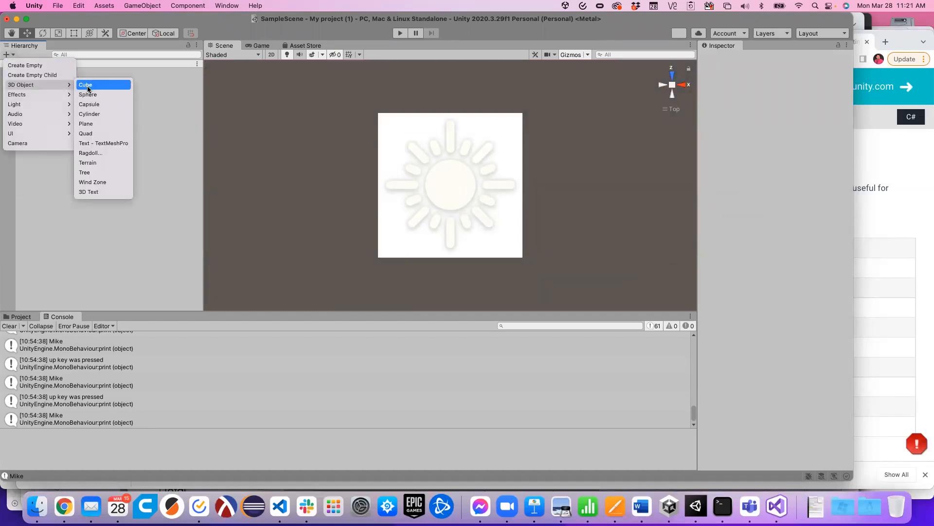
left_click(91, 125)
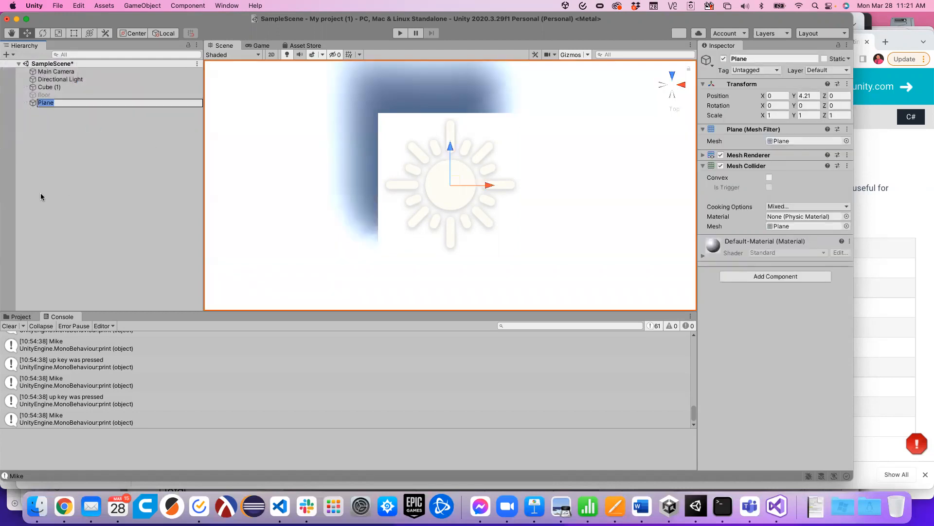
Rename the new plane as fllor
type("fllor")
key("Return")
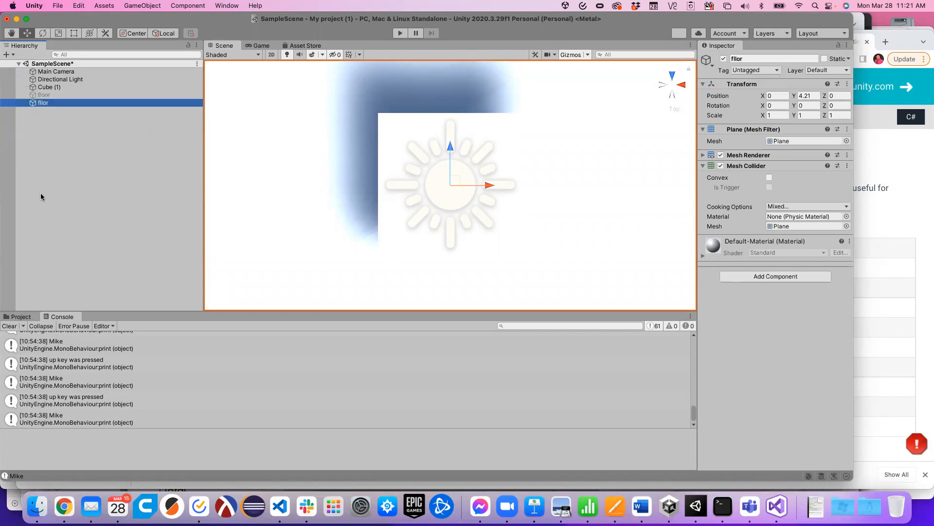
left_click(46, 105, "super")
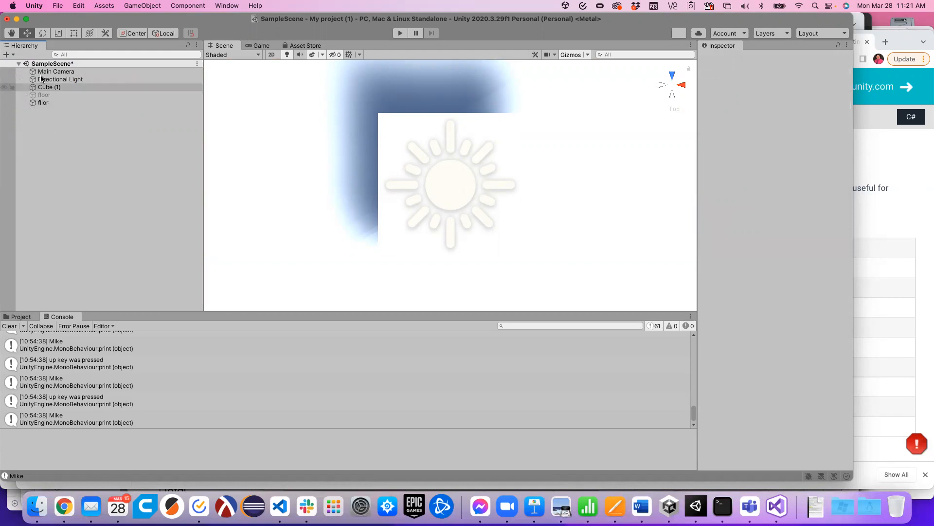
Lower the fllor plane beneath the cube to a Y position of about 3.34
left_click(36, 104)
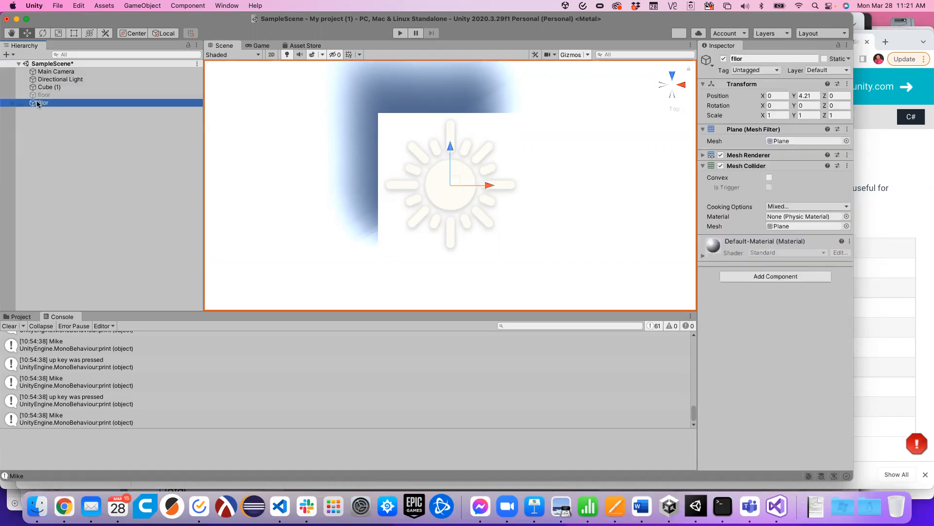
left_click(684, 89)
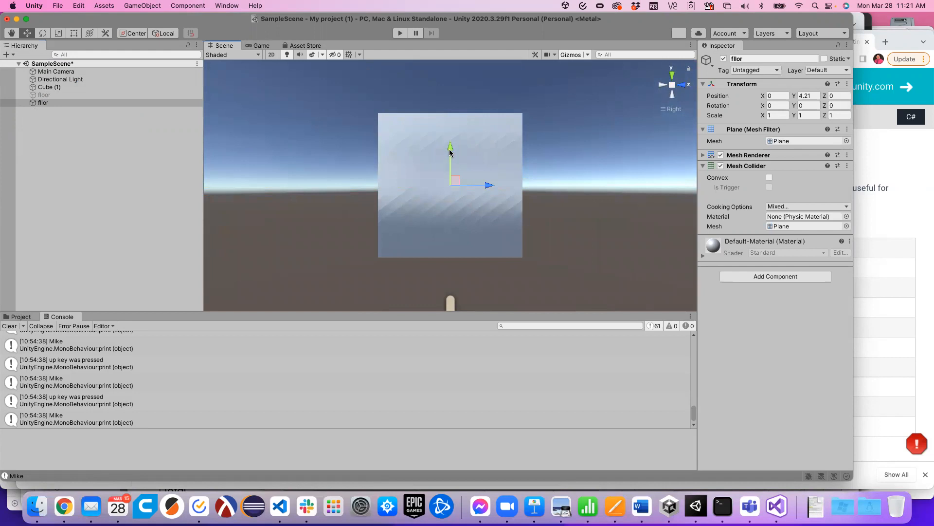
left_click_drag(450, 149, 460, 278)
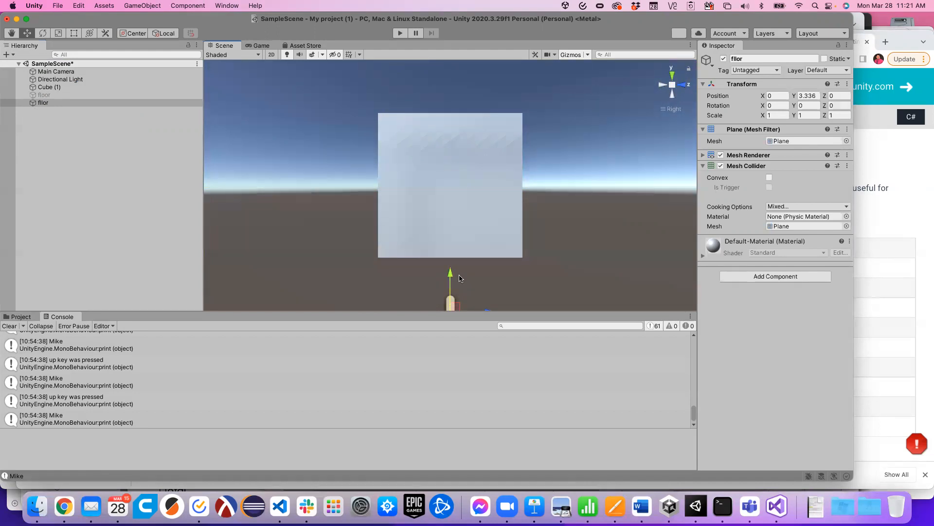
Apply the blue material from the Assets folder to the fllor plane
left_click(671, 77)
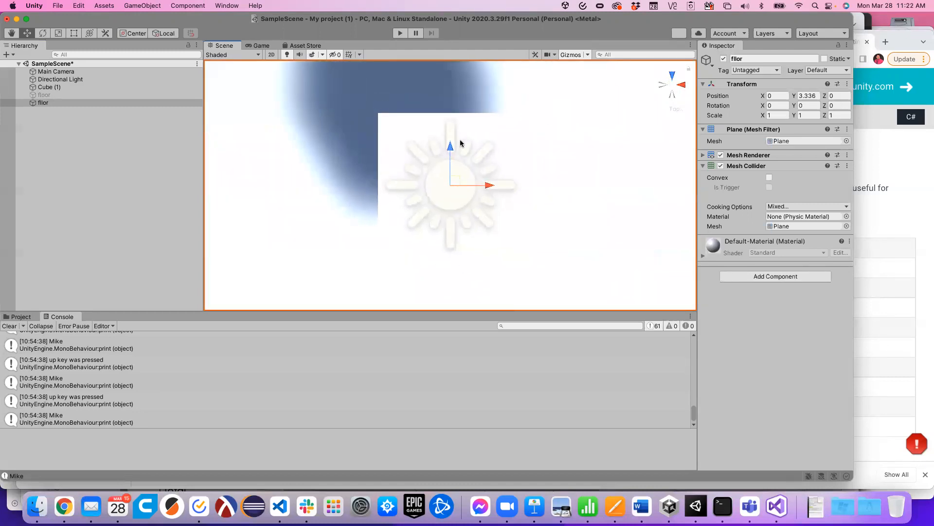
double_click(44, 103)
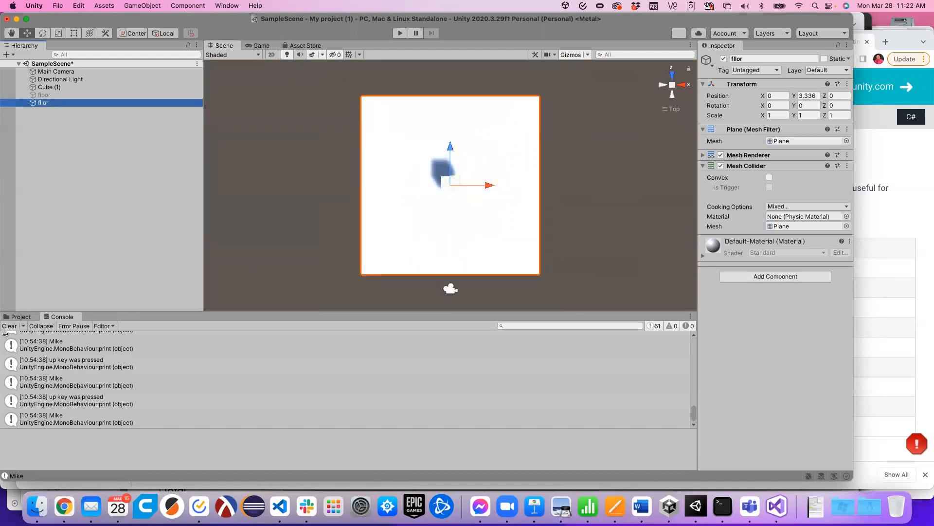
left_click(21, 316)
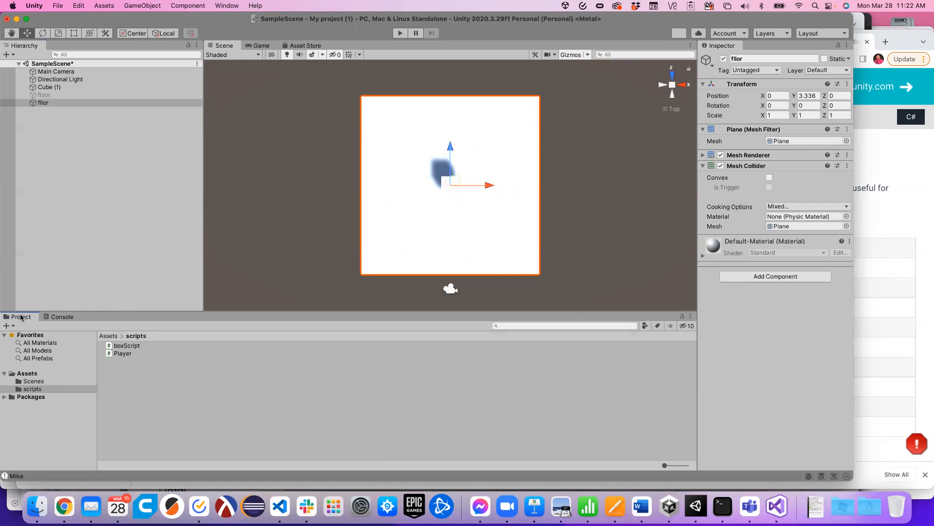
left_click(108, 336)
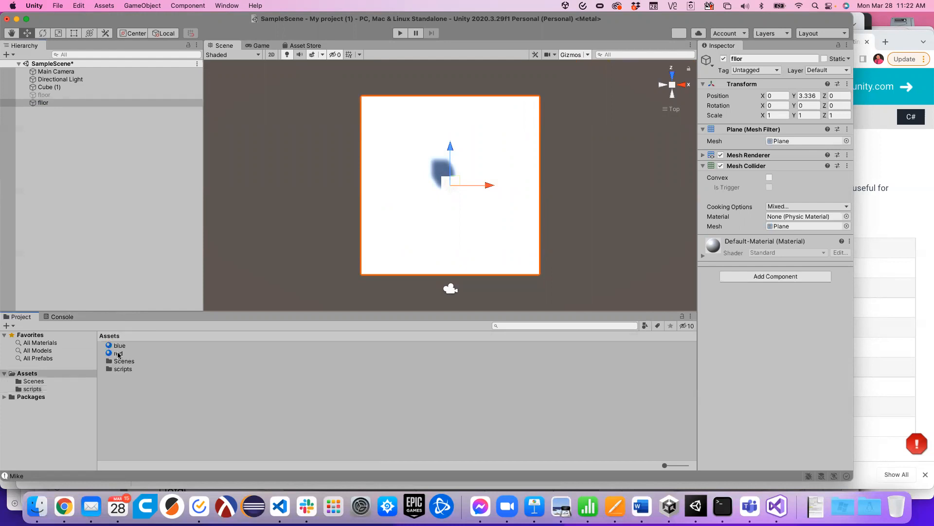
left_click(117, 347)
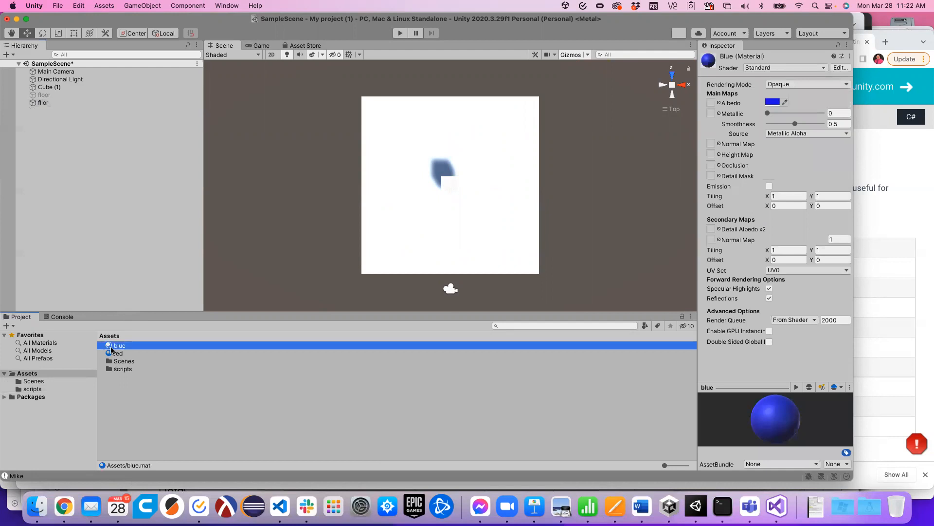
left_click_drag(108, 346, 382, 264)
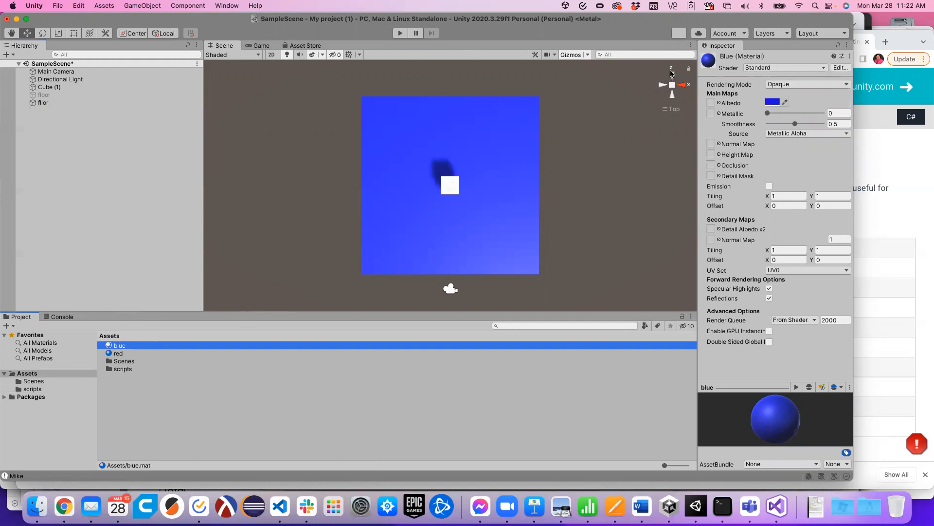
Test-run the game while switching Convex on and off twice on the fllor plane's Mesh Collider
left_click(683, 86)
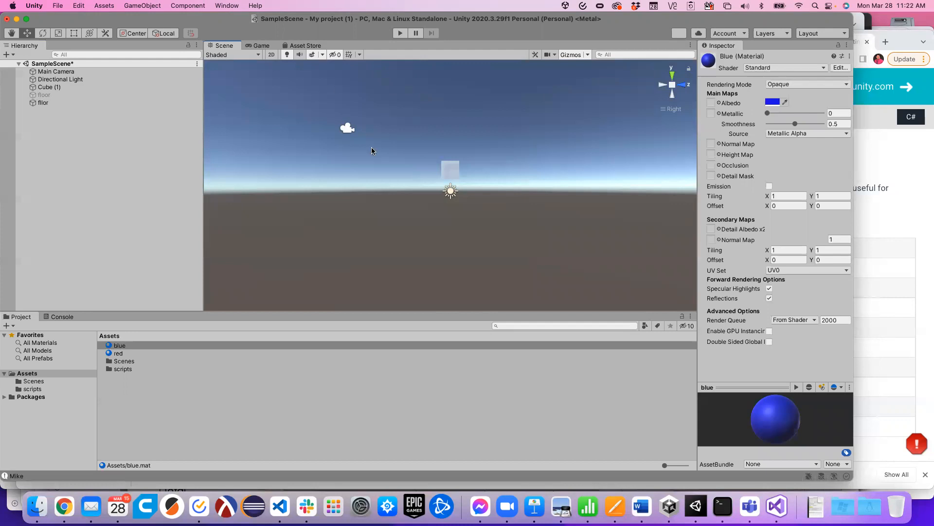
left_click(53, 103)
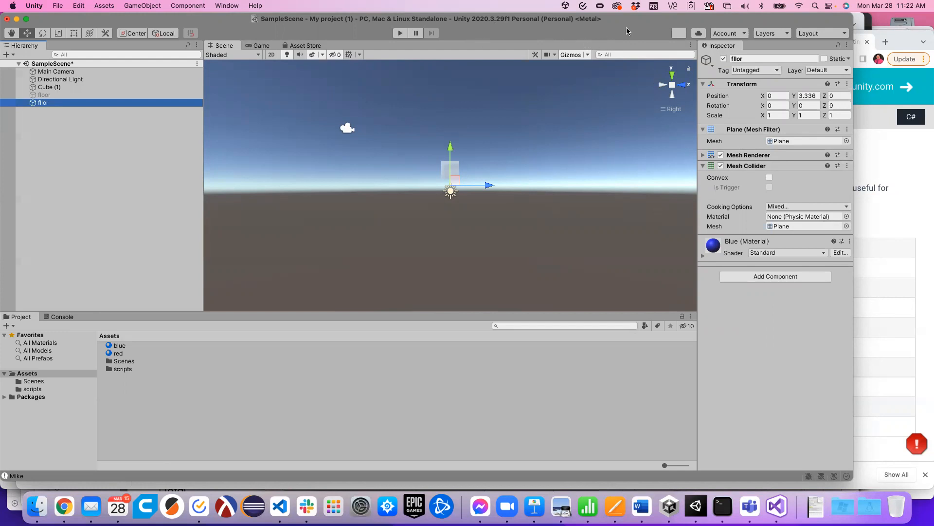
left_click(400, 34)
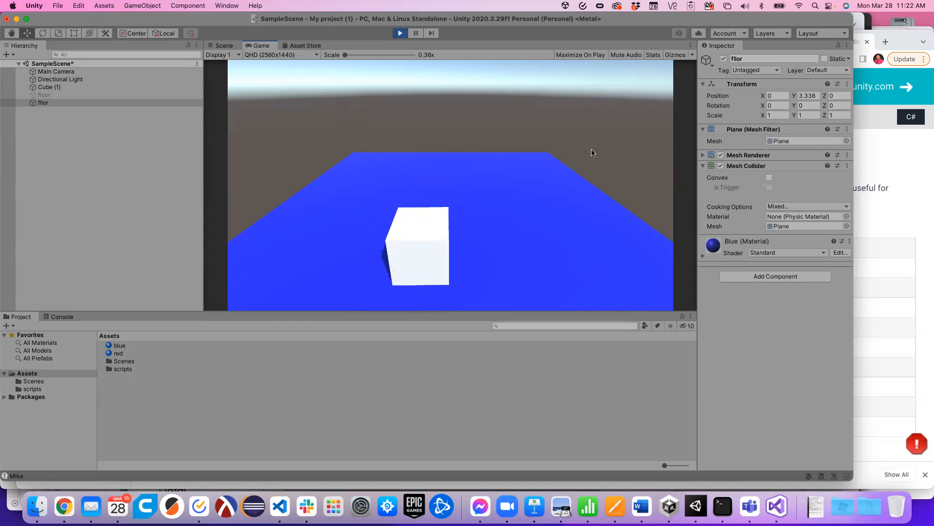
left_click(769, 177)
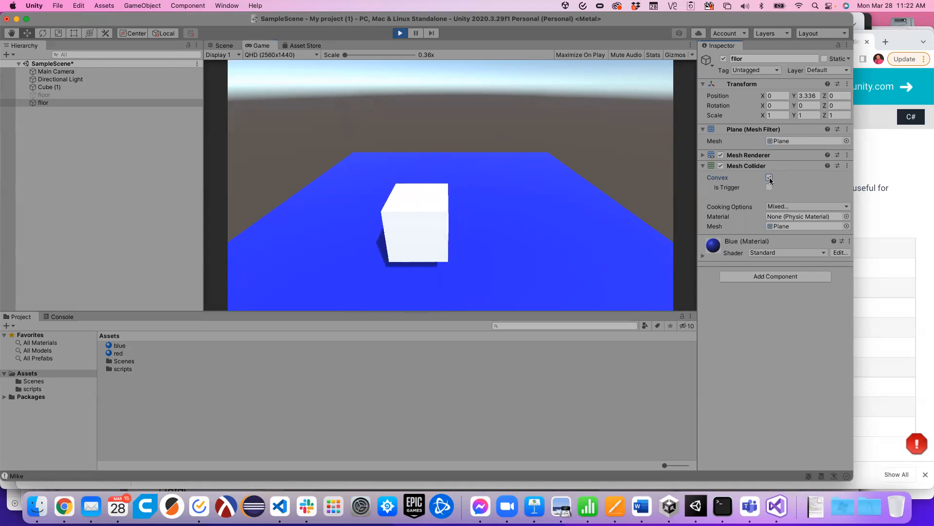
left_click(770, 177)
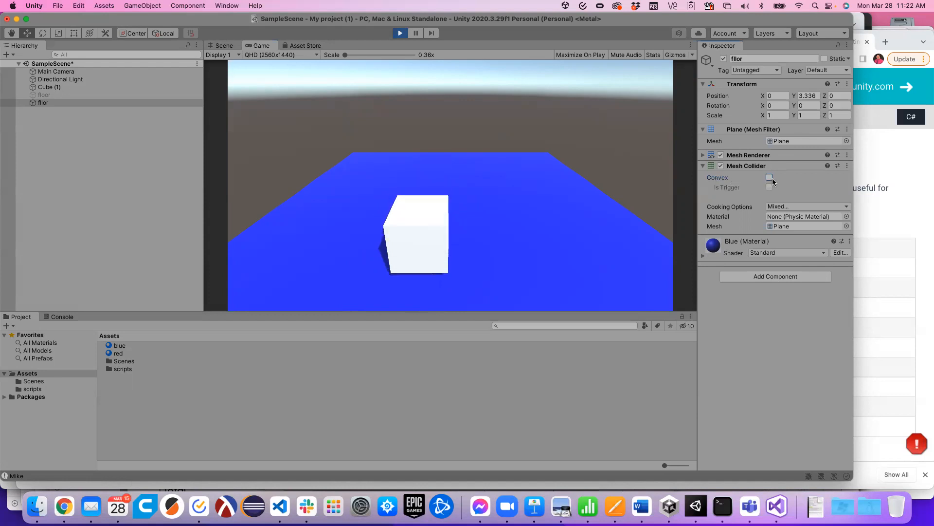
left_click(613, 193)
left_click(770, 177)
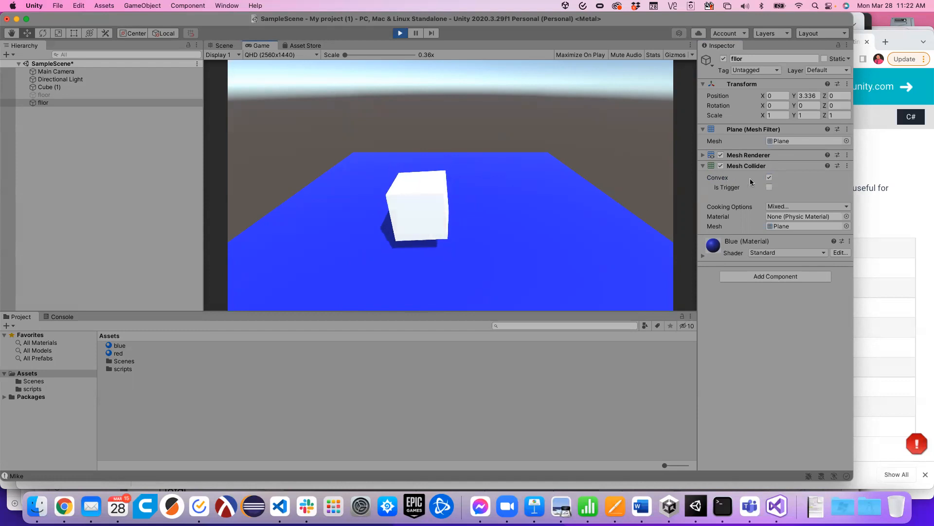
left_click(770, 177)
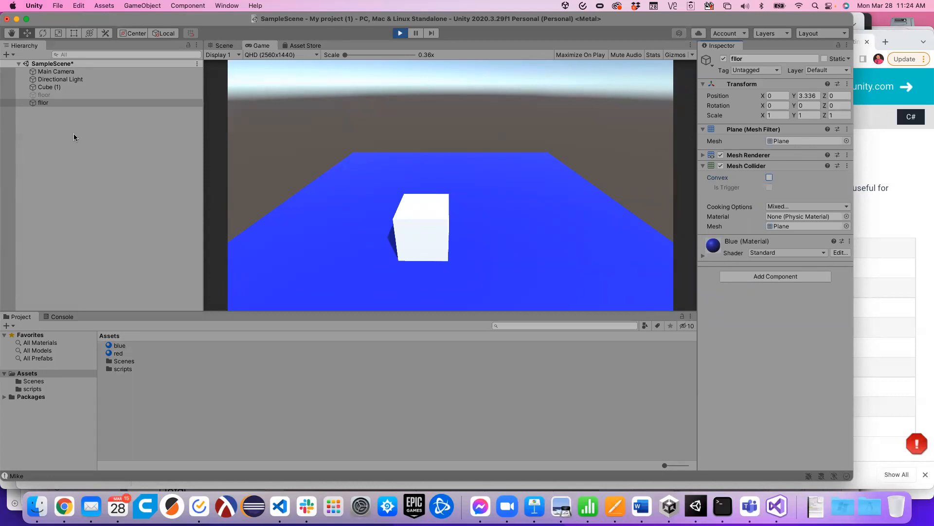
Disable the cube's Box Collider while the game is running, and stop the test run
left_click(46, 88)
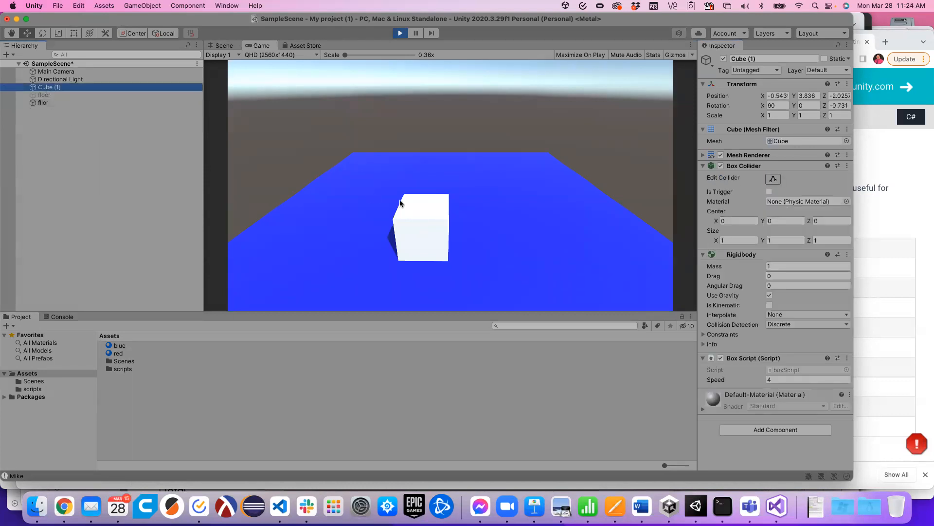
left_click(720, 166)
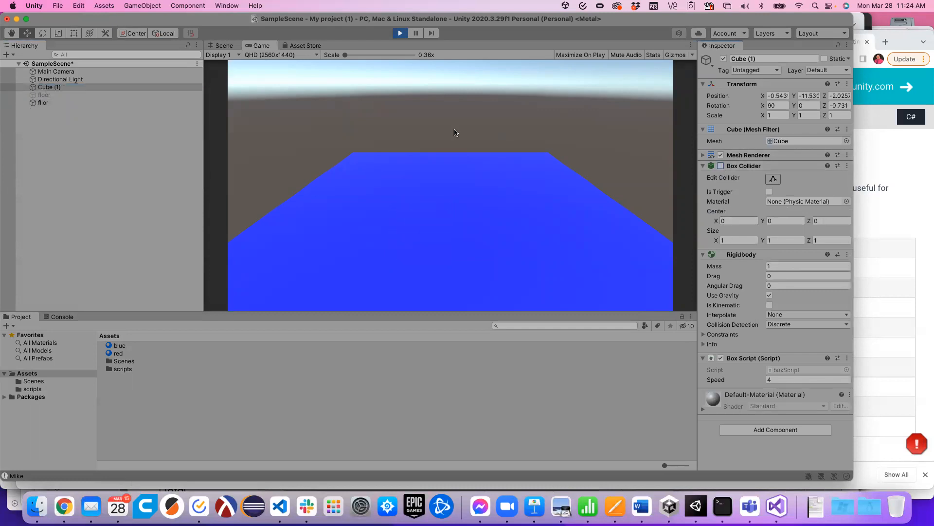
left_click(400, 33)
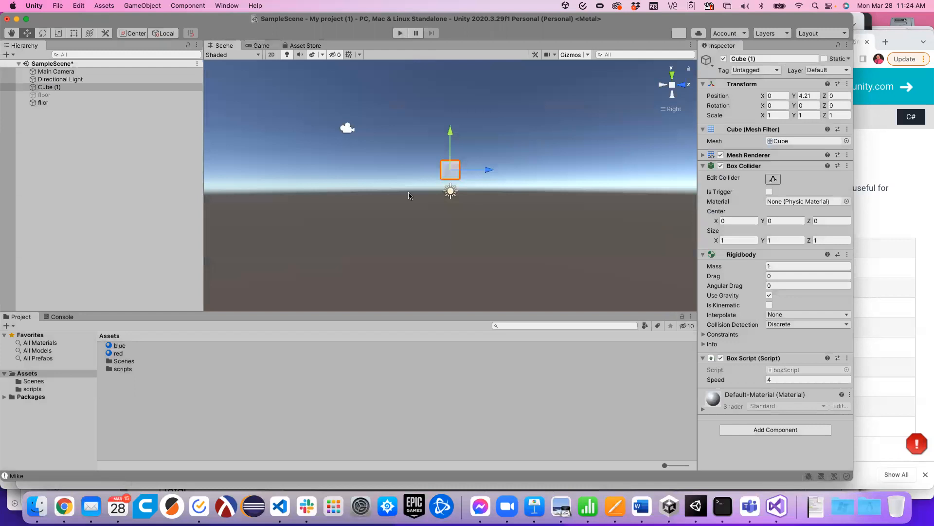
Disable the cube's Box Collider and add a Sphere Collider component to the cube
left_click(51, 88)
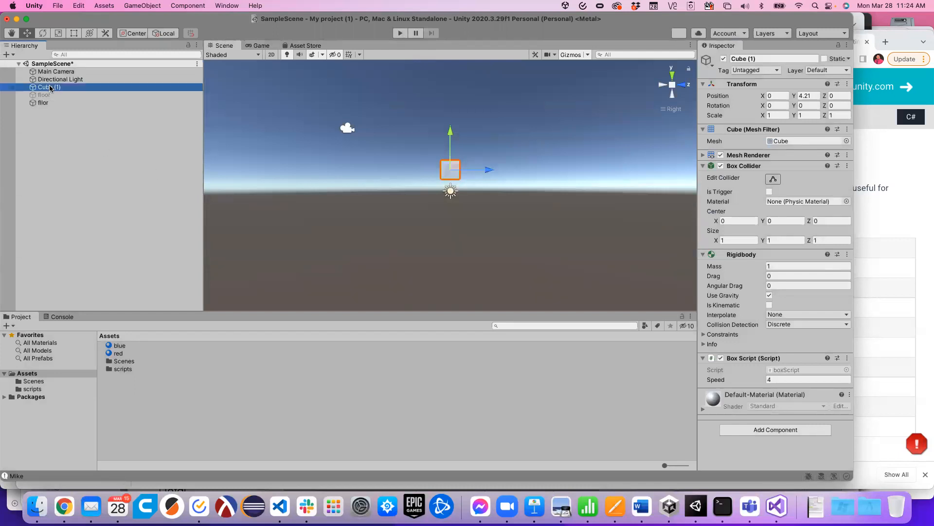
left_click(721, 166)
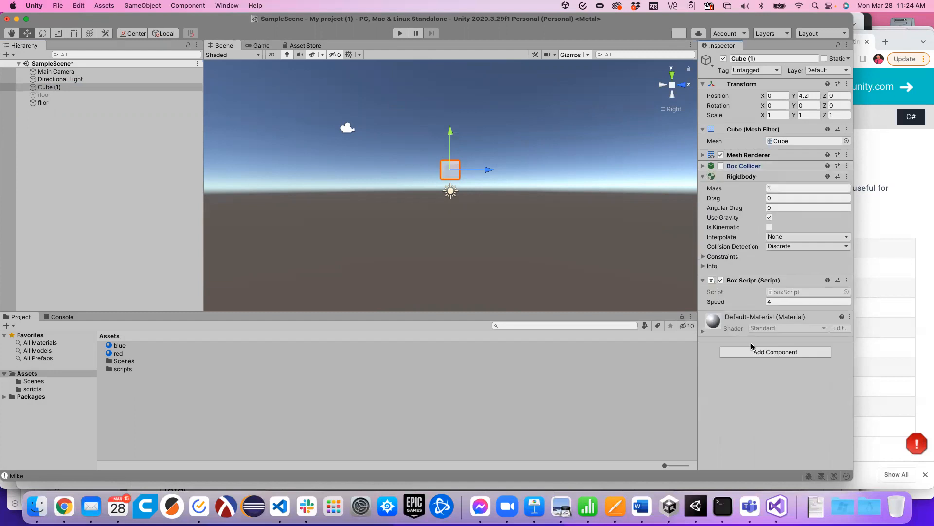
left_click(773, 351)
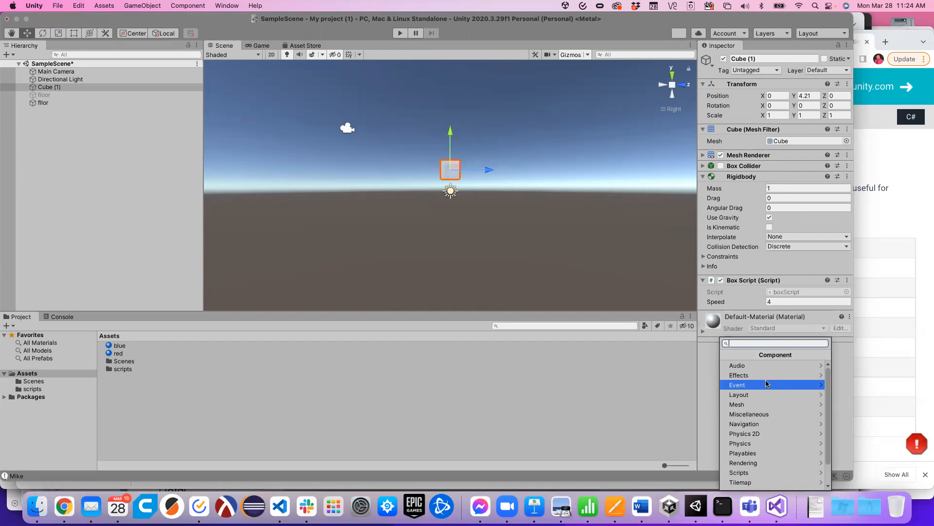
scroll(778, 384, "down", 3)
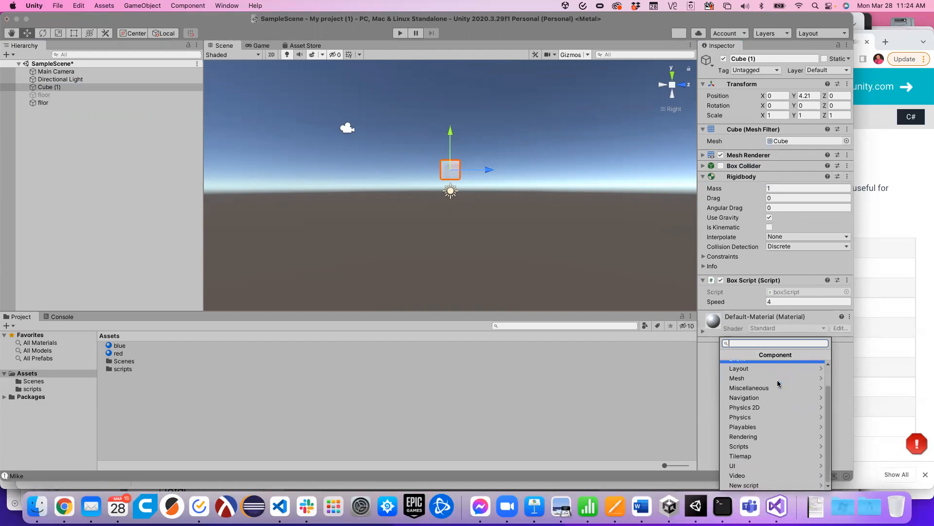
left_click(752, 416)
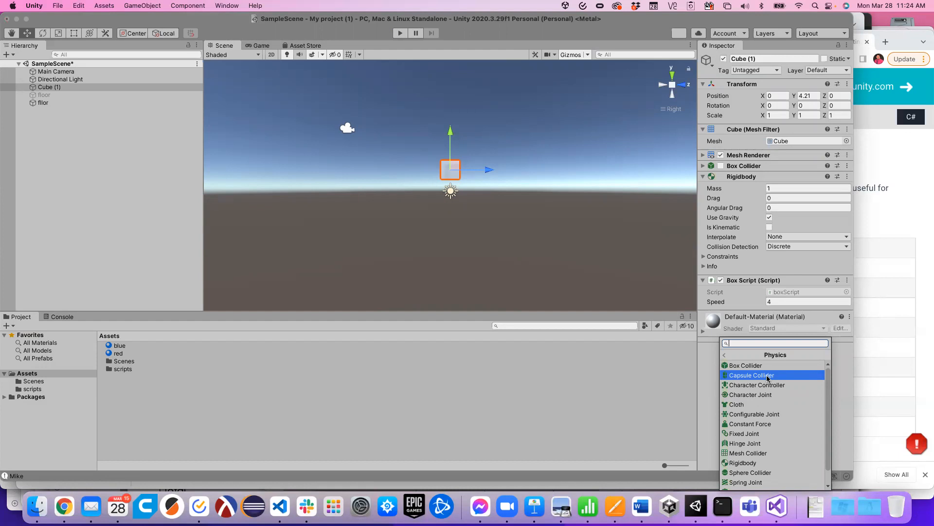
scroll(785, 433, "down", 2)
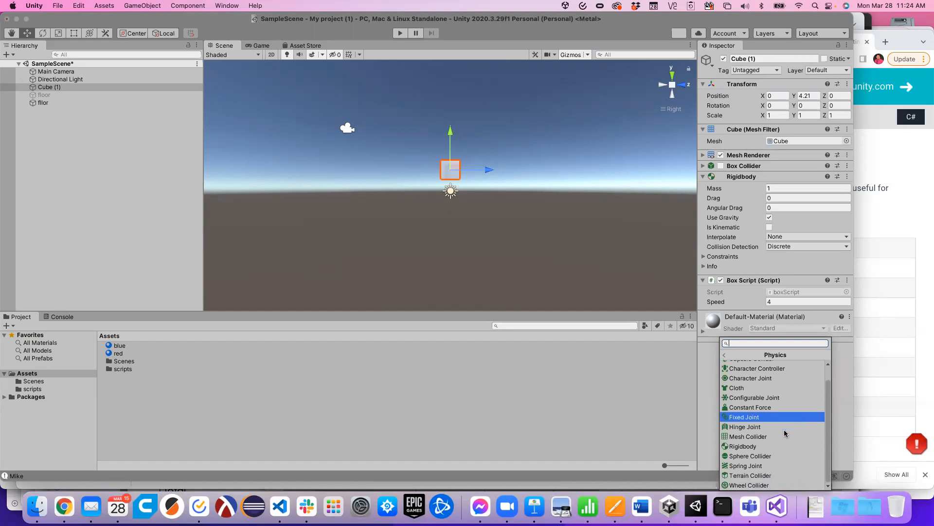
left_click(758, 456)
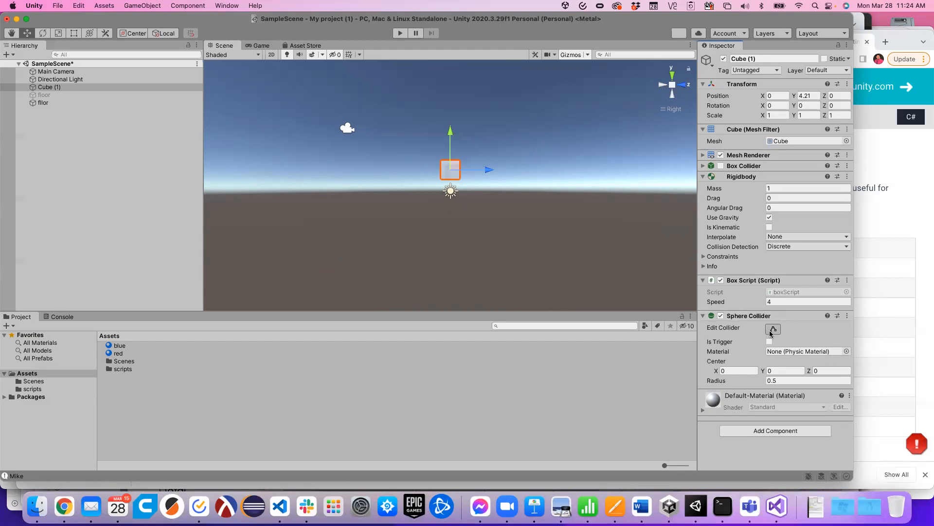
Frame the cube and examine its Sphere Collider outline from the front in collider edit mode
left_click(40, 87)
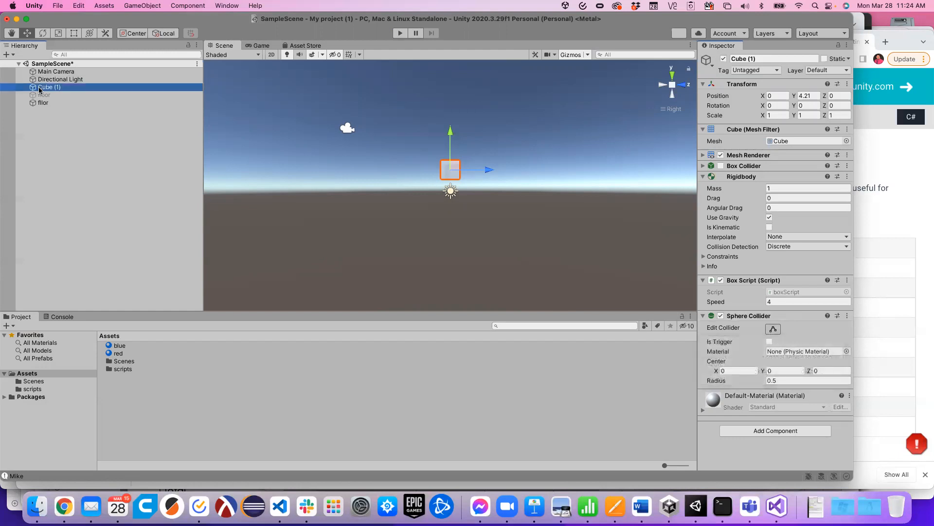
double_click(40, 88)
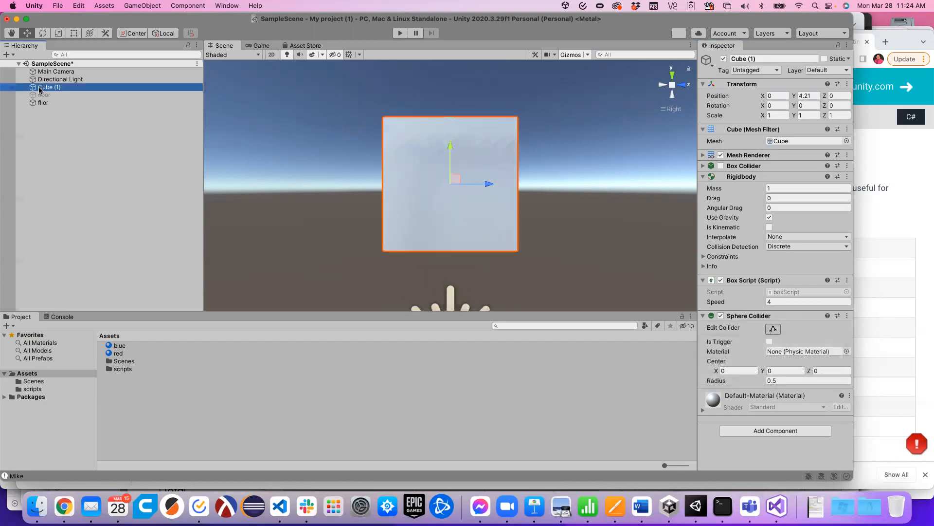
left_click(773, 329)
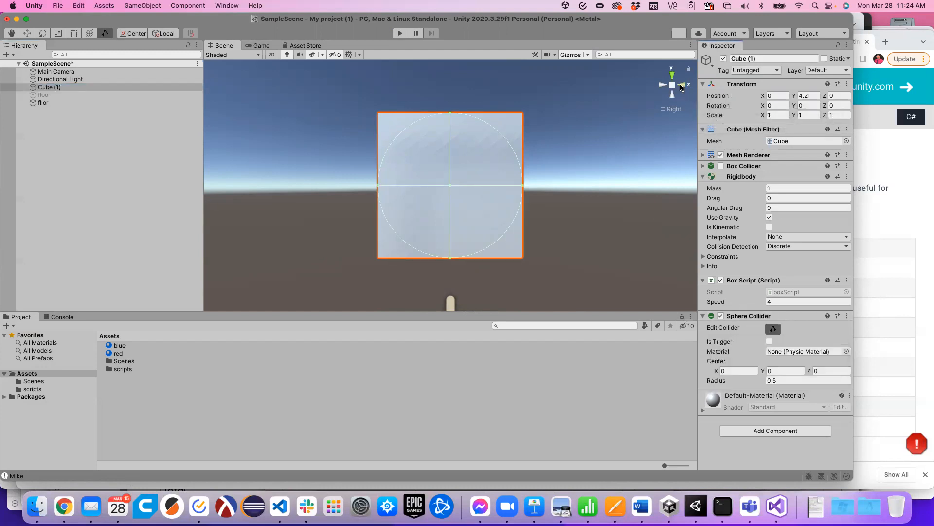
left_click(680, 87)
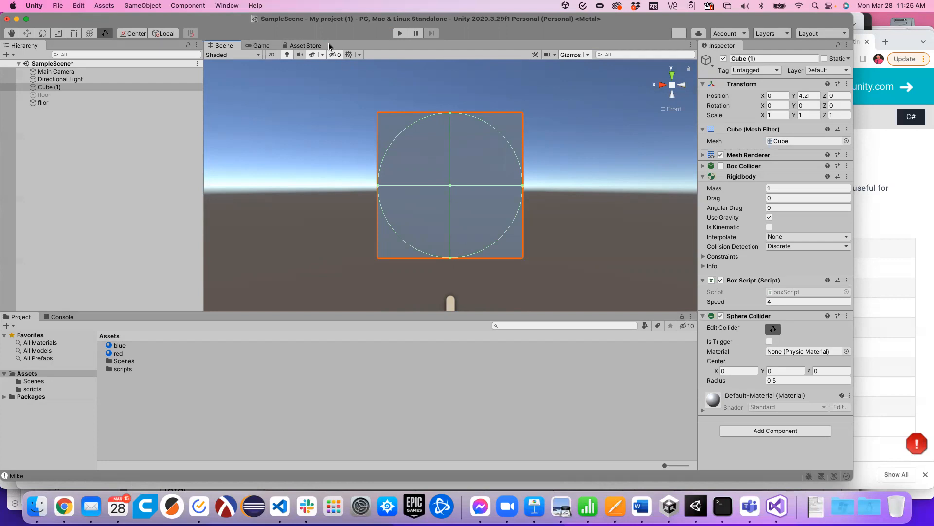
Test-run the game, moving the cube with its Sphere Collider forward and backward on the blue plane, and stop the run
left_click(399, 34)
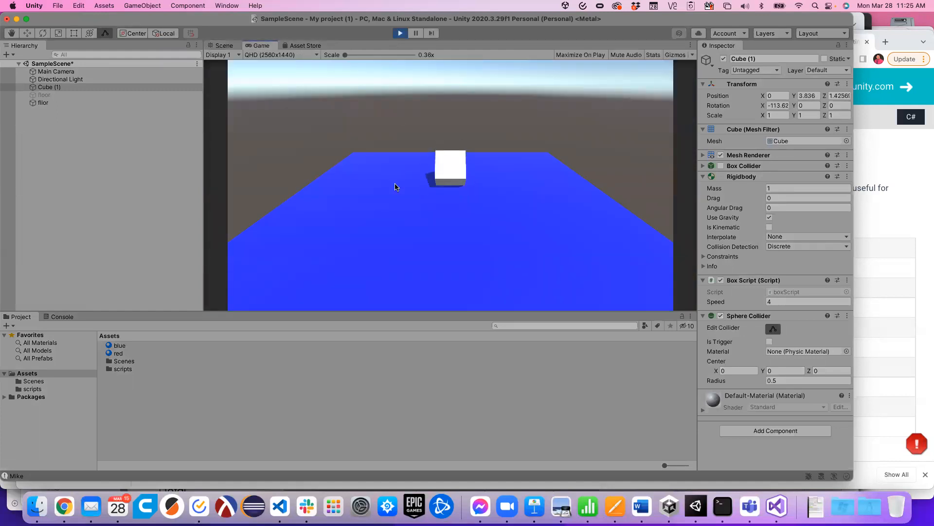
key("Up")
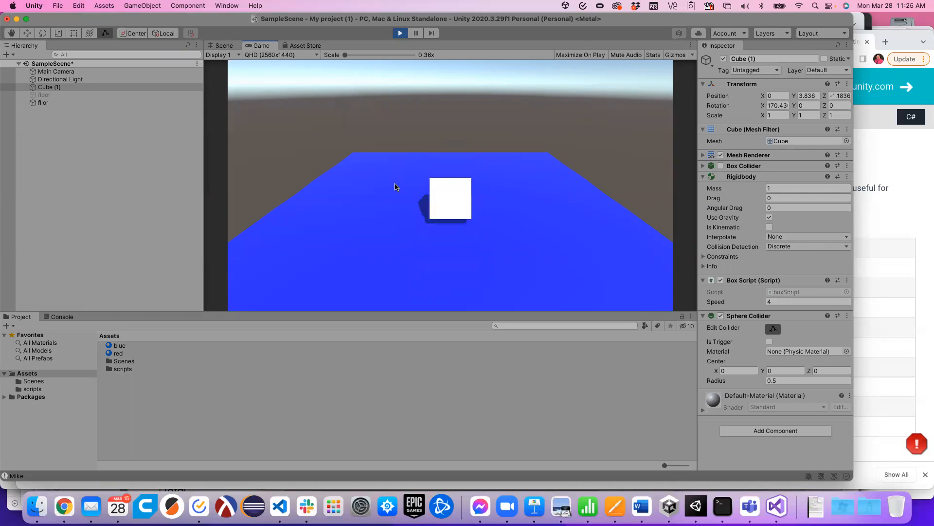
key("Down")
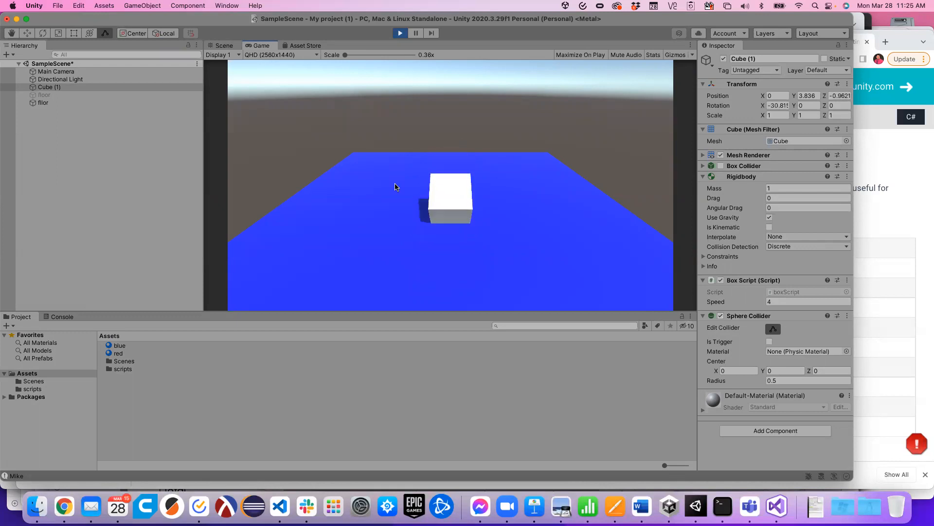
left_click(400, 32)
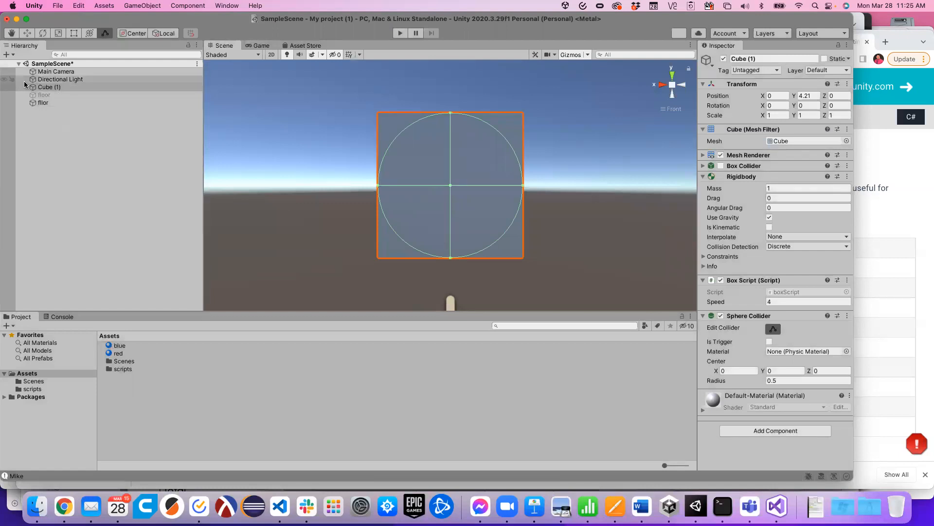
Deactivate the Cube (1) object in the scene and clear the selection
left_click(41, 88)
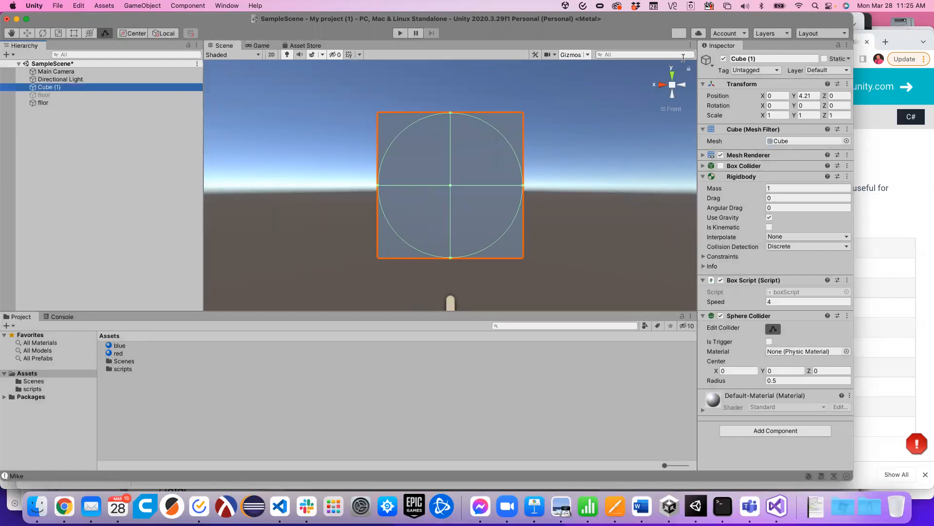
left_click(724, 59)
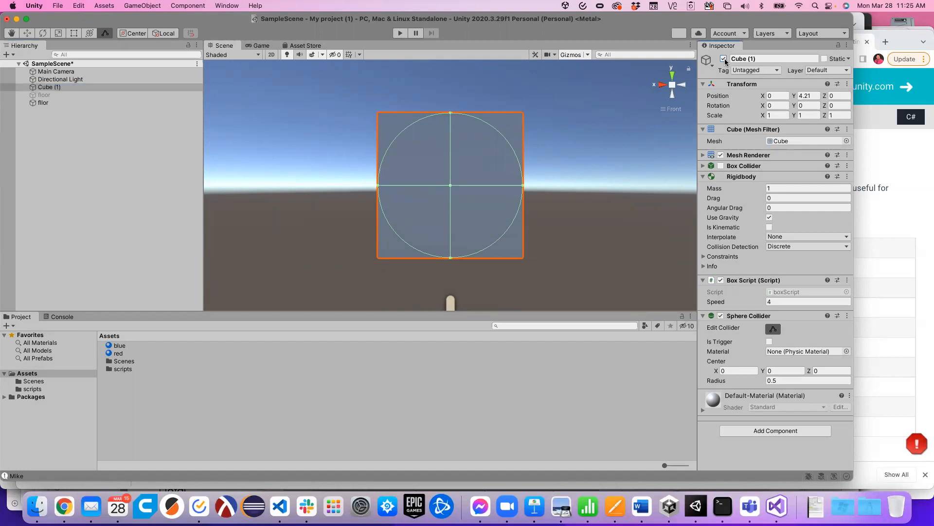
left_click(25, 192)
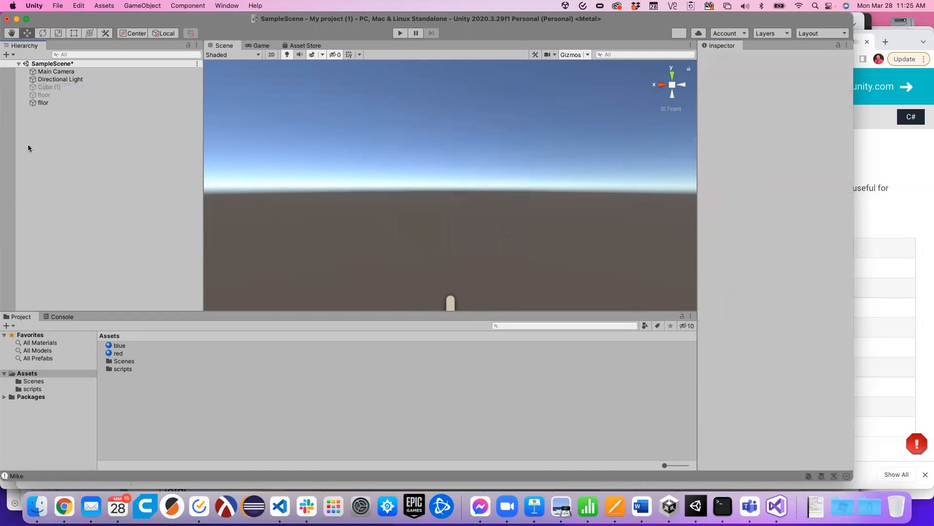
Create a 3D Sphere object in the scene, keeping its default name
left_click(7, 55)
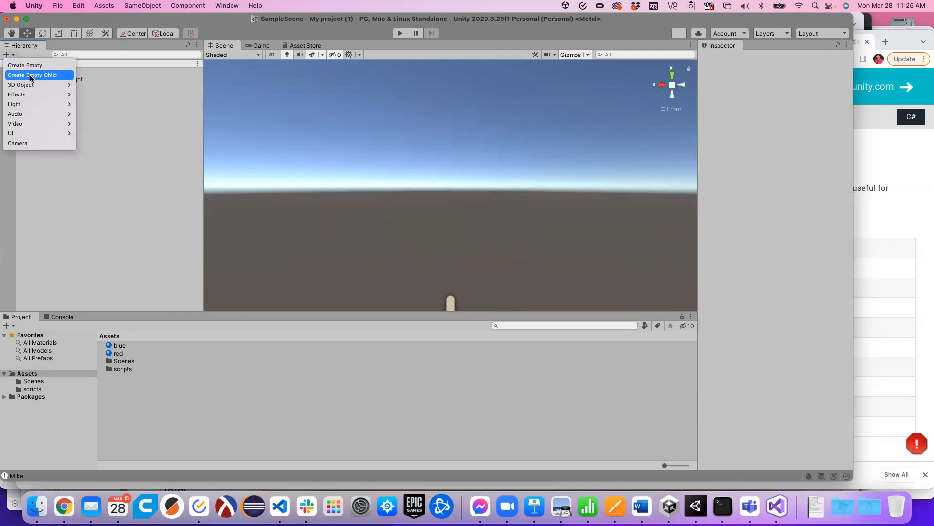
mouse_move(38, 85)
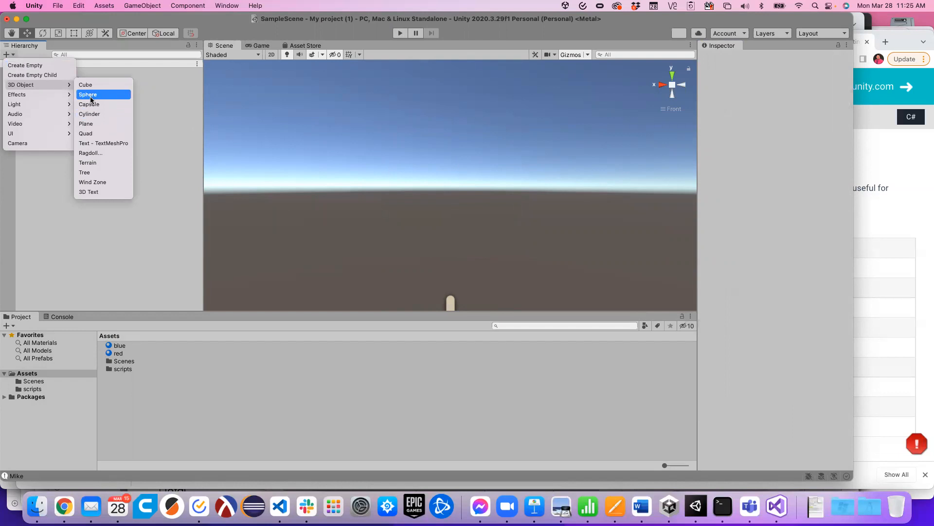
left_click(91, 99)
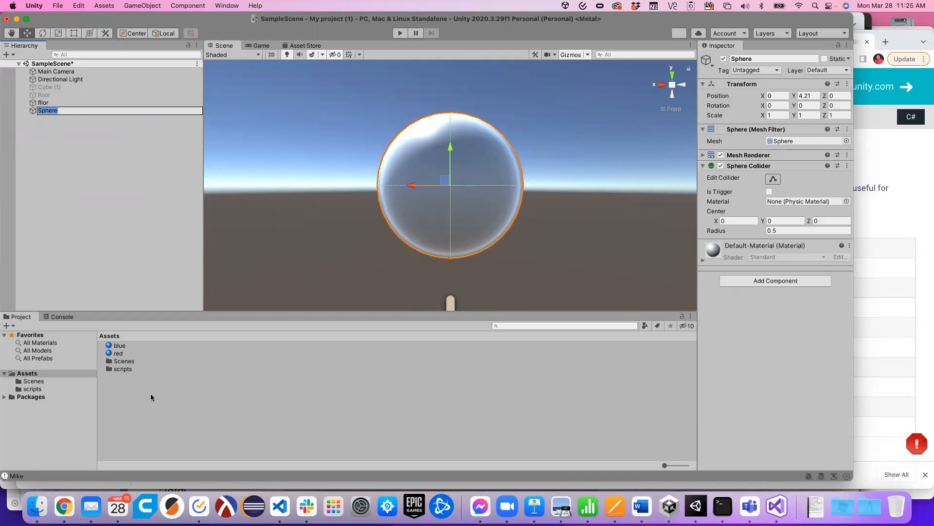
Add the Box Script component to the sphere
left_click(745, 279)
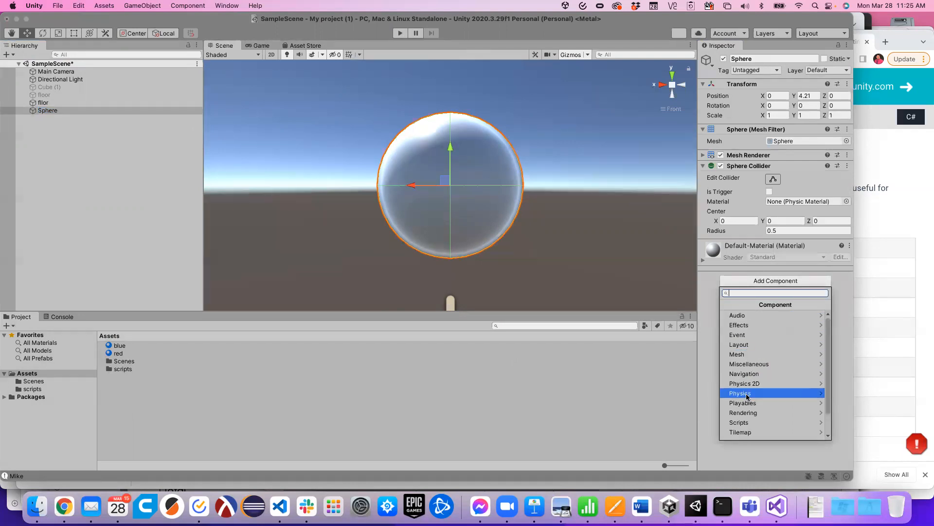
left_click(745, 422)
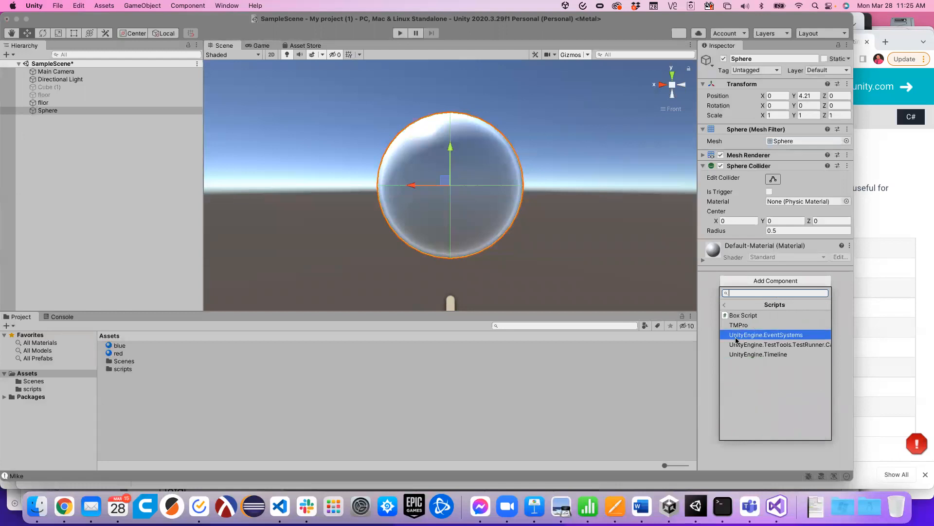
left_click(743, 316)
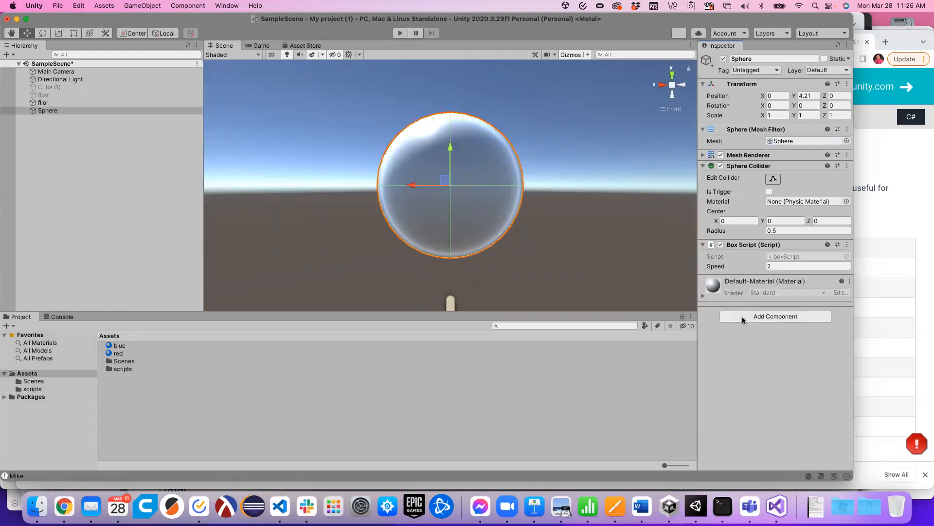
Raise the sphere vertically above the blue plane to a Y position of about 5.77
left_click(672, 76)
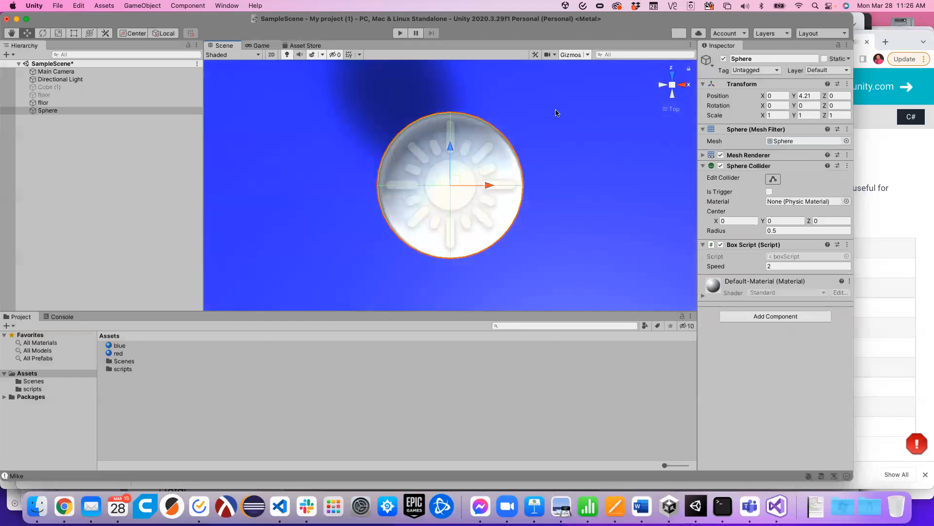
left_click(682, 87)
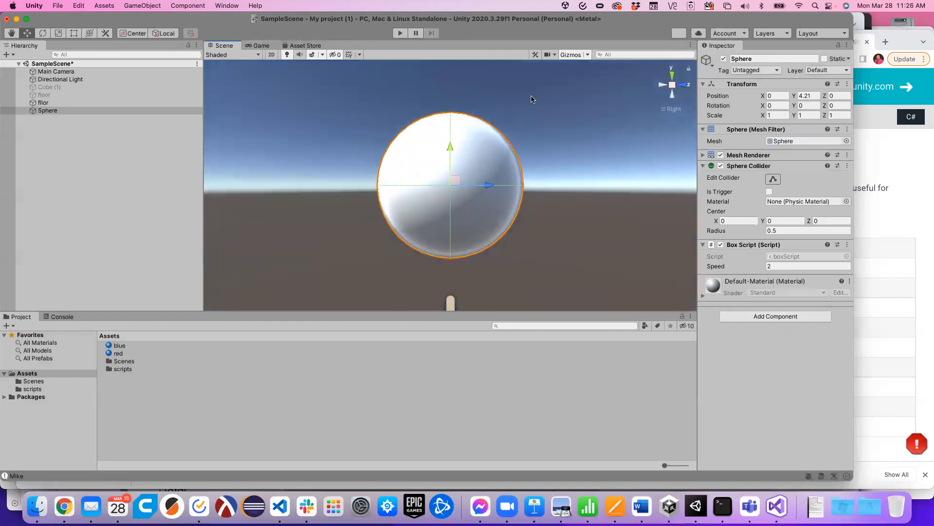
scroll(513, 115, "down", 6)
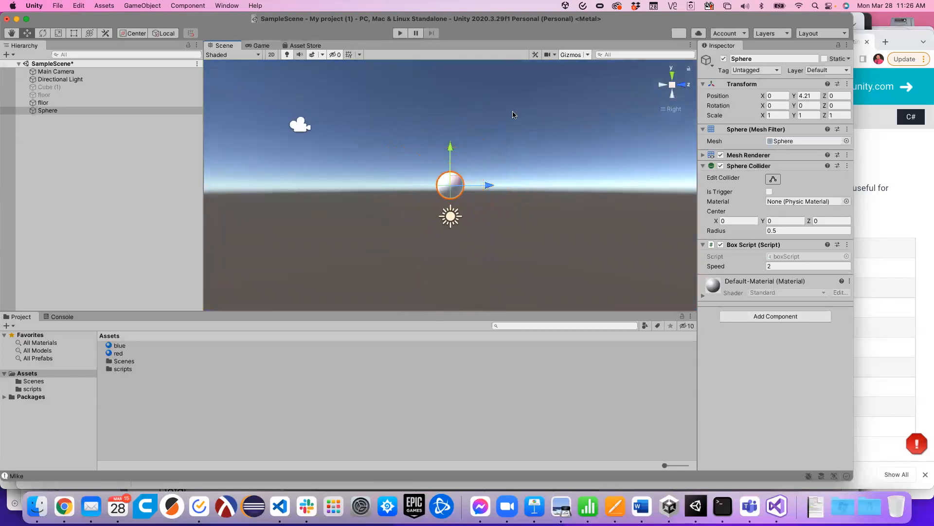
left_click_drag(450, 147, 450, 99)
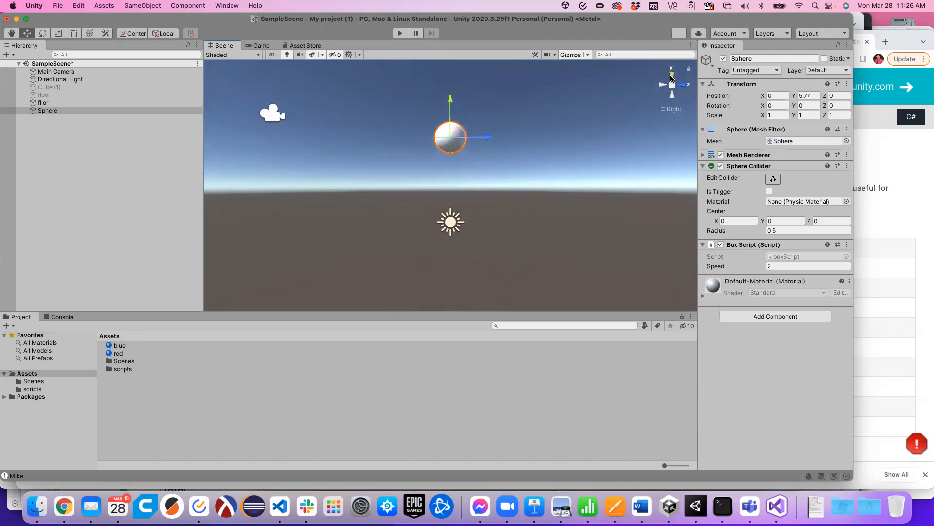
Check the raised sphere from the front and top, then test-run the game without a Rigidbody and stop it
left_click(663, 85)
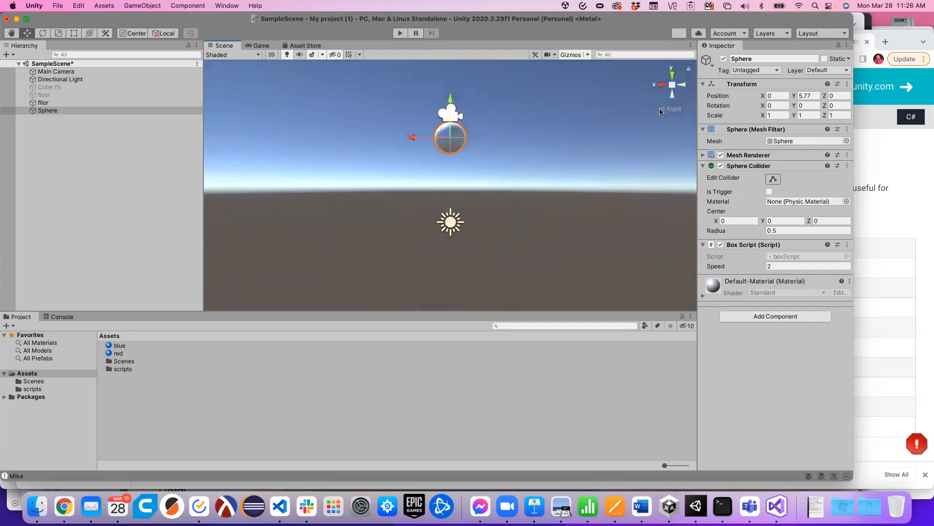
left_click(673, 75)
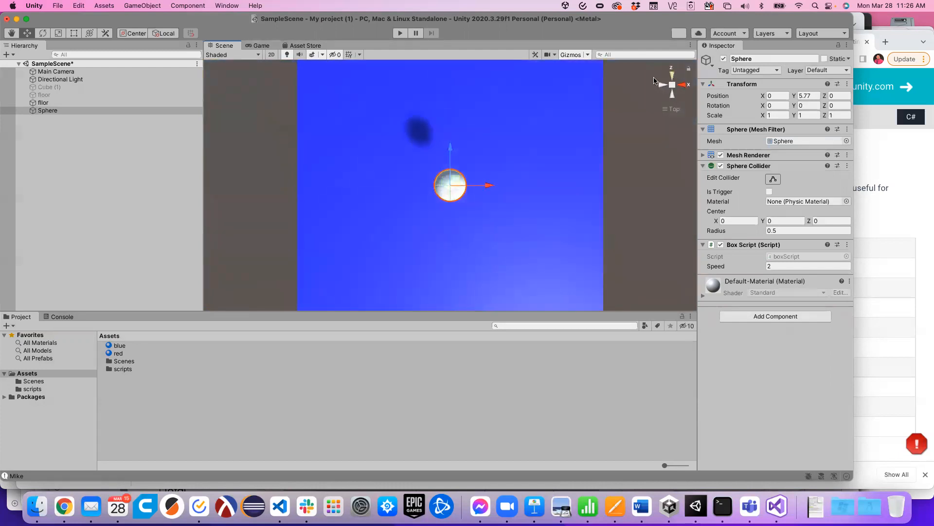
left_click(401, 34)
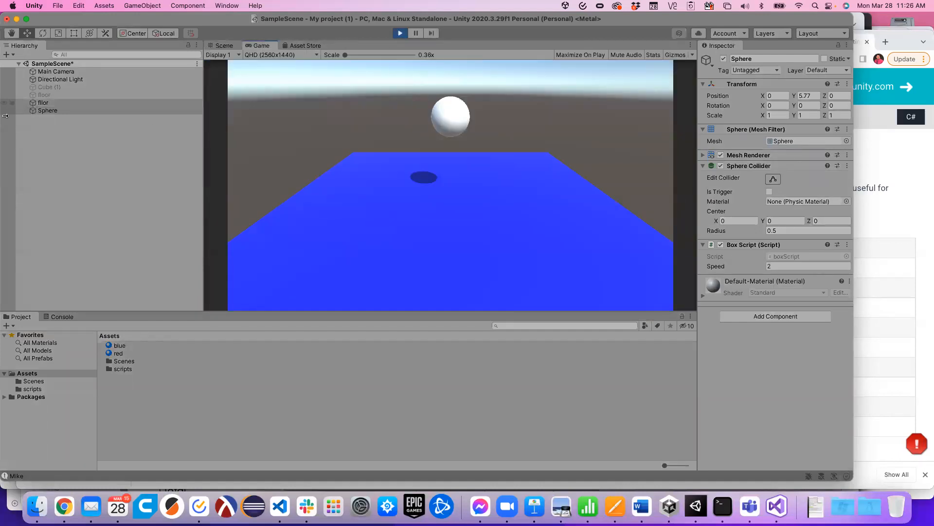
left_click(405, 35)
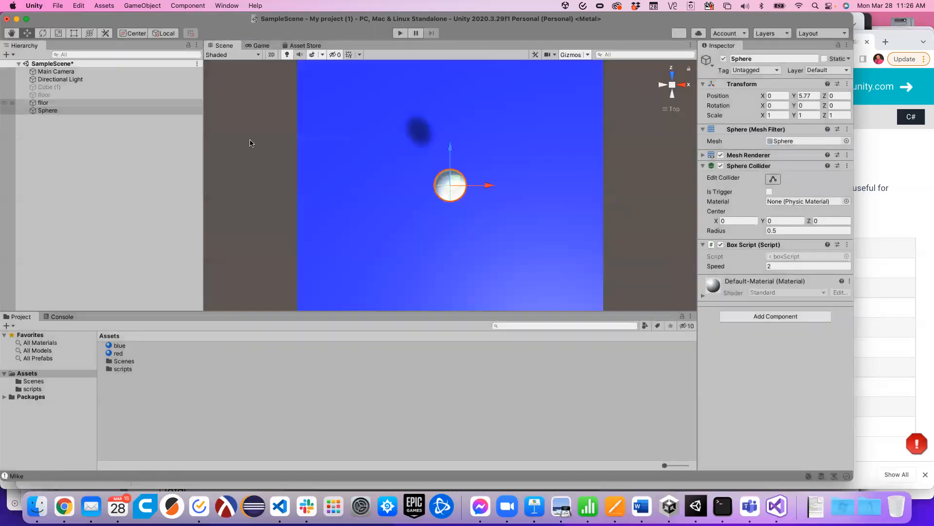
Add a Rigidbody physics component to the sphere
left_click(796, 317)
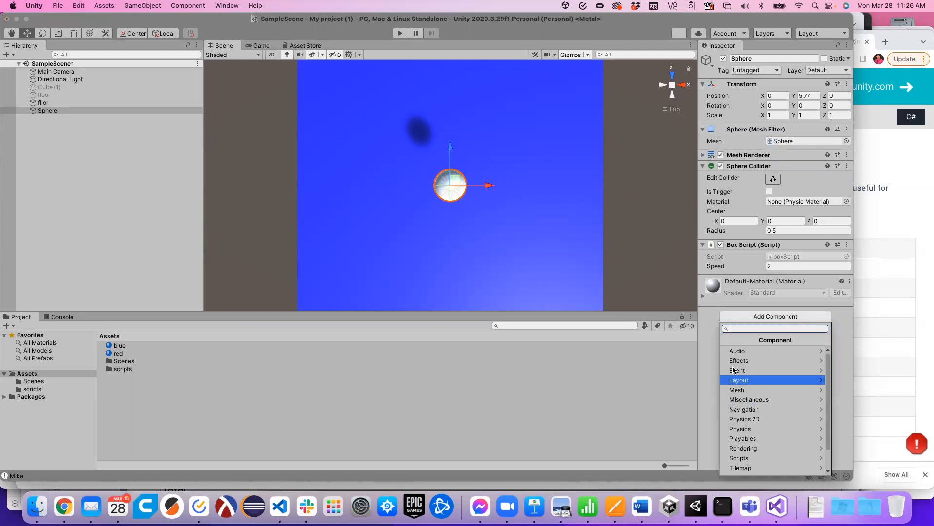
left_click(739, 428)
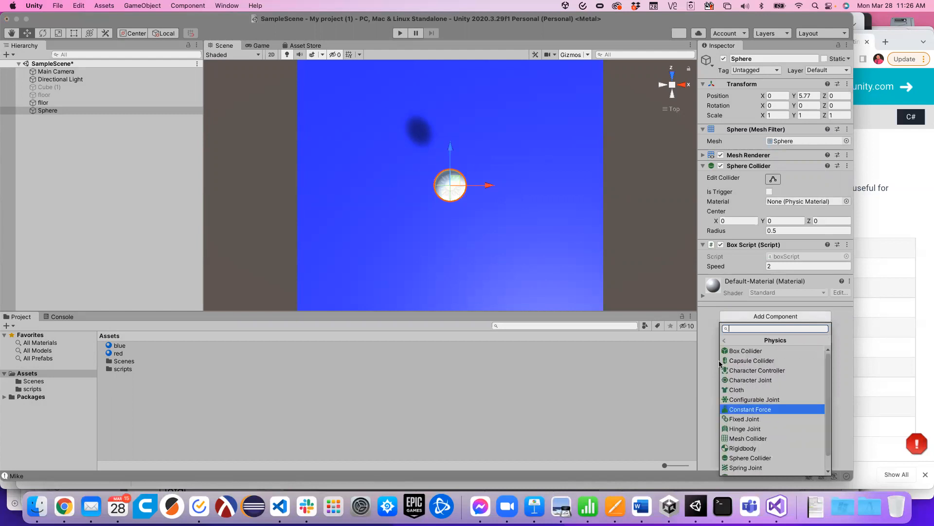
left_click(747, 450)
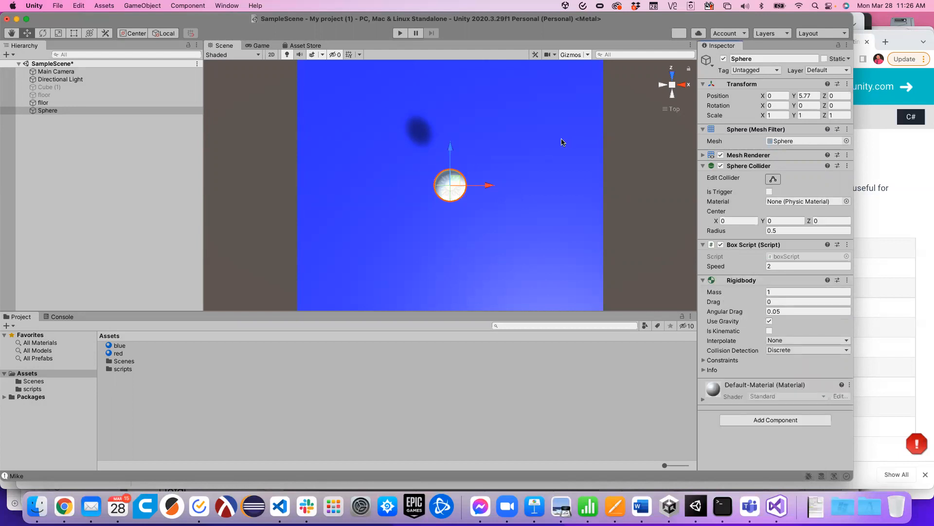
Test-run the game, rolling the sphere in all four directions across the blue plane, and stop the run
left_click(404, 34)
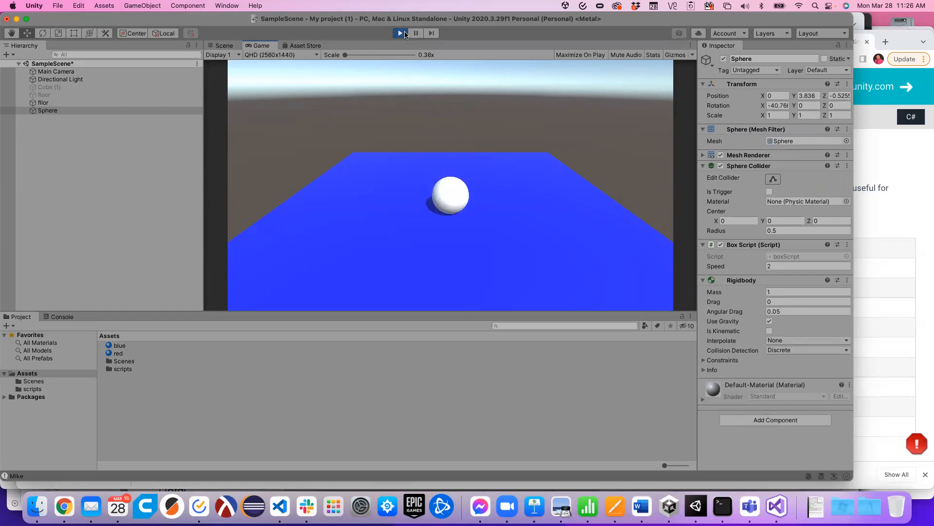
key("Left")
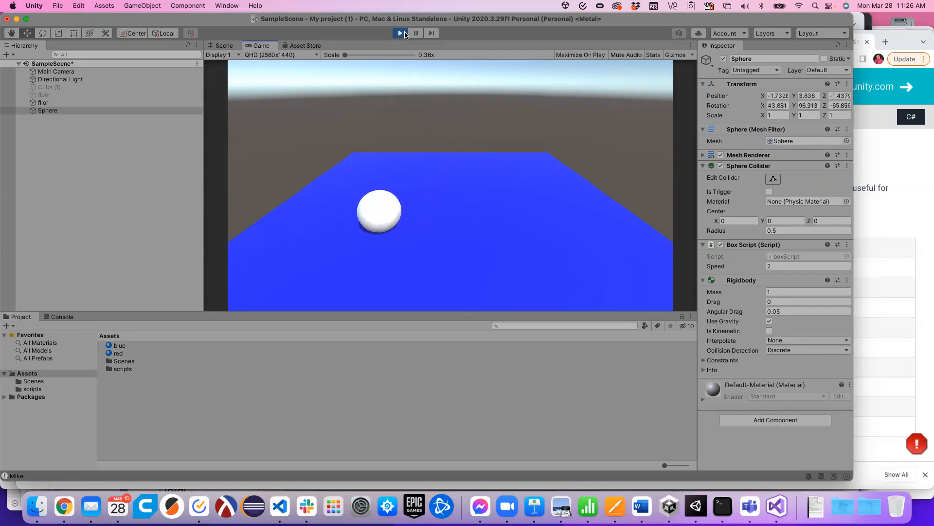
key("Right")
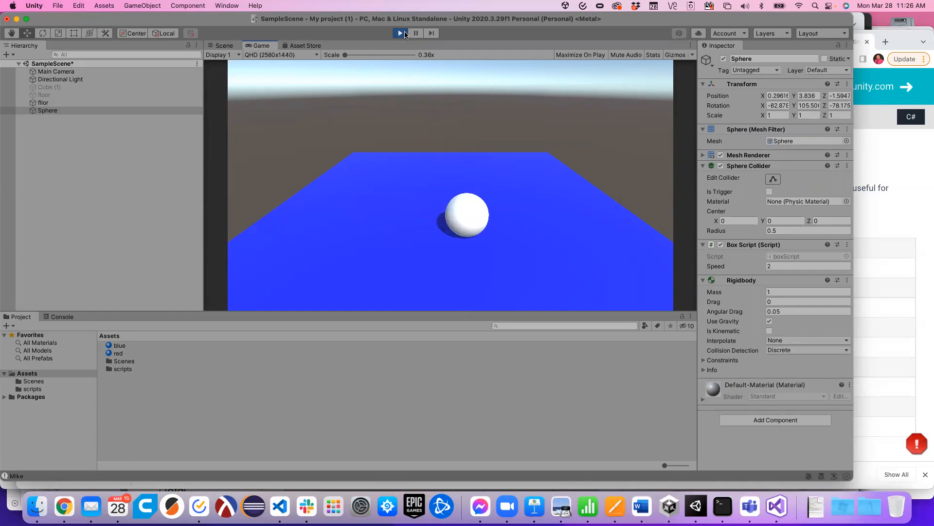
key("Left")
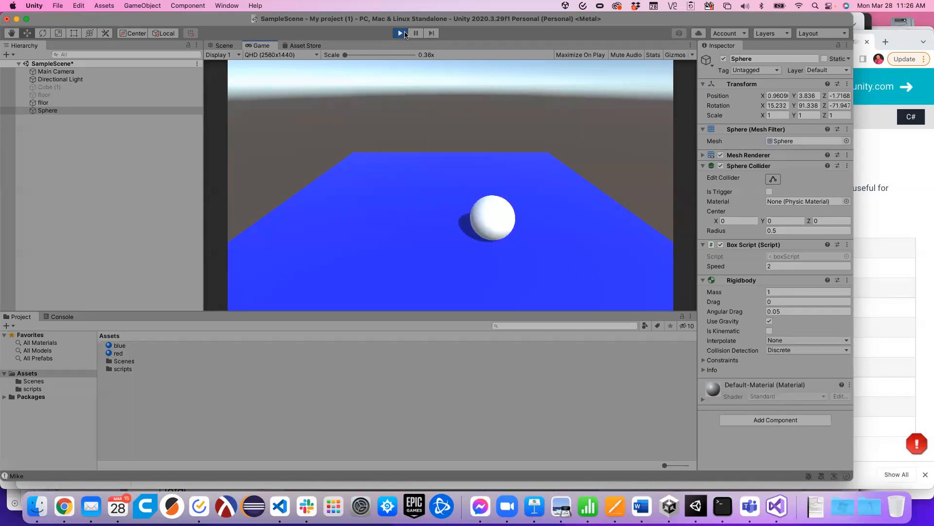
key("Up")
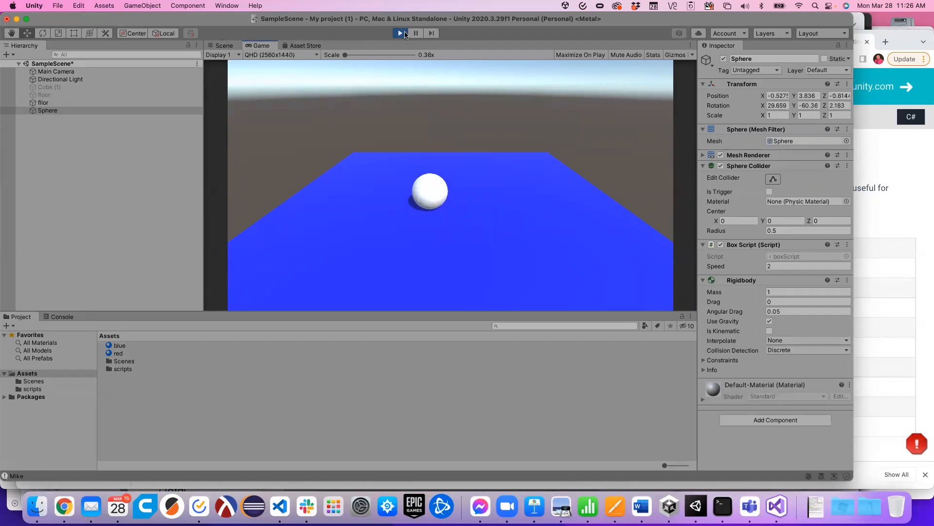
key("Down")
key("Right")
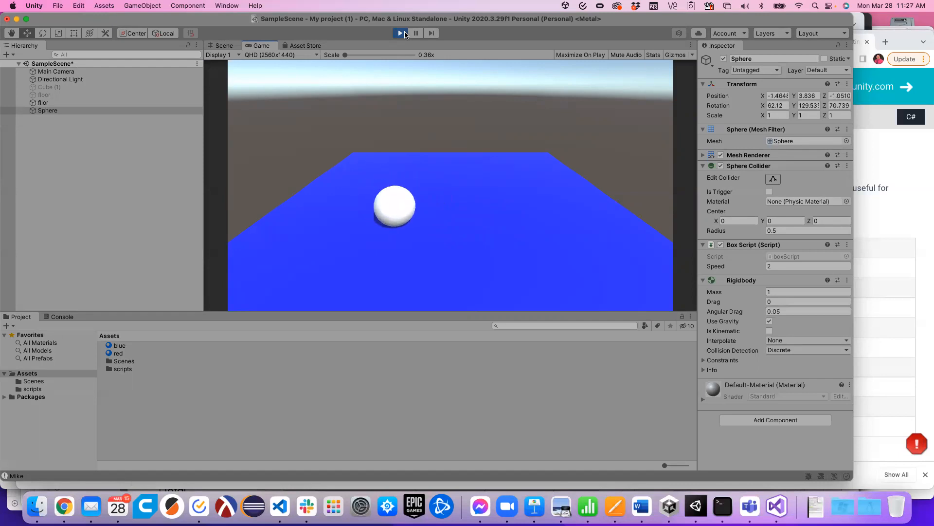
key("Up")
key("Left")
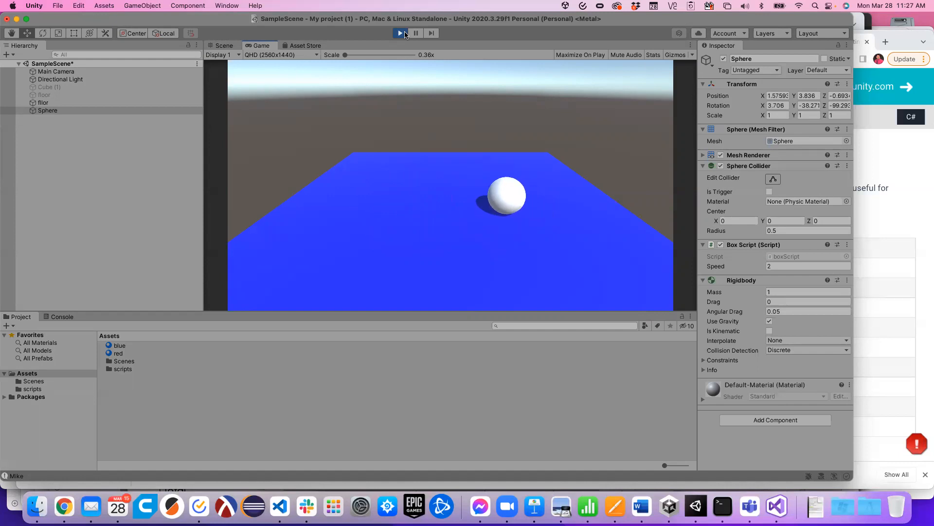
key("Down")
key("Right")
key("Up")
key("Down")
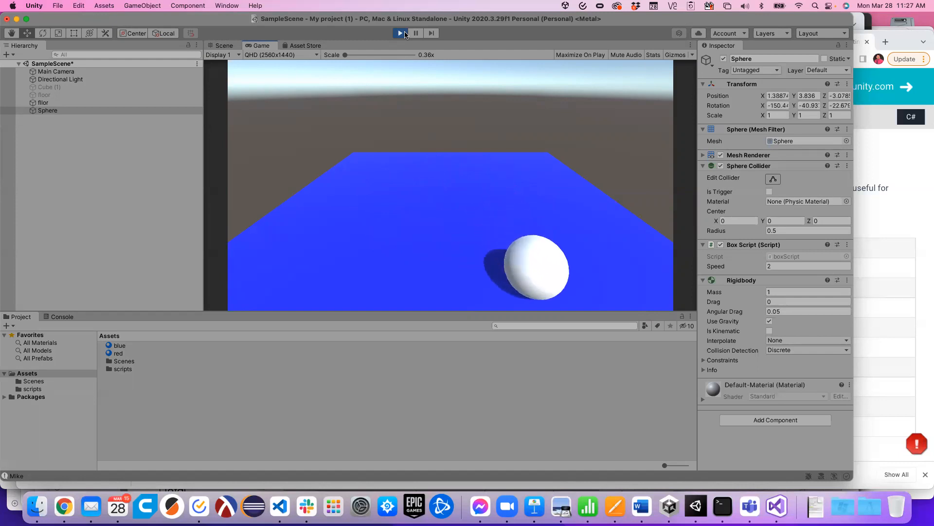
key("Left")
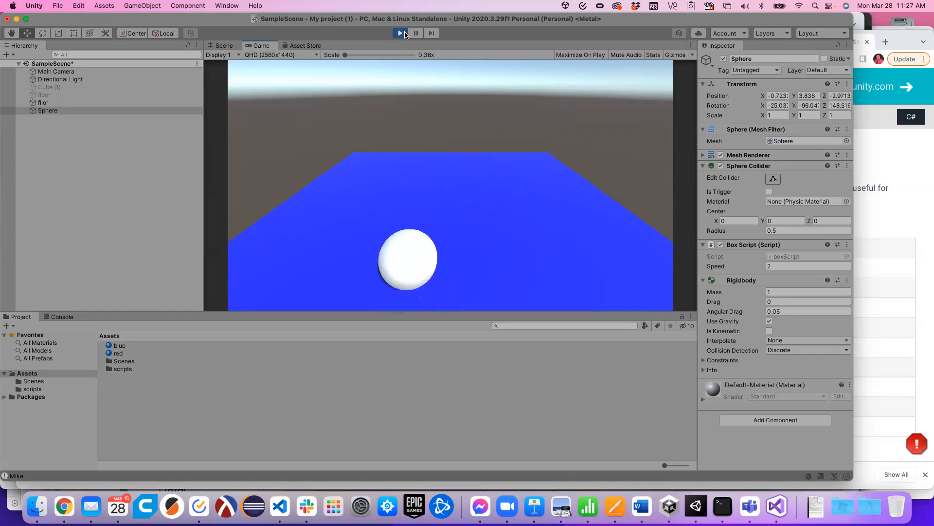
key("Right")
key("Down")
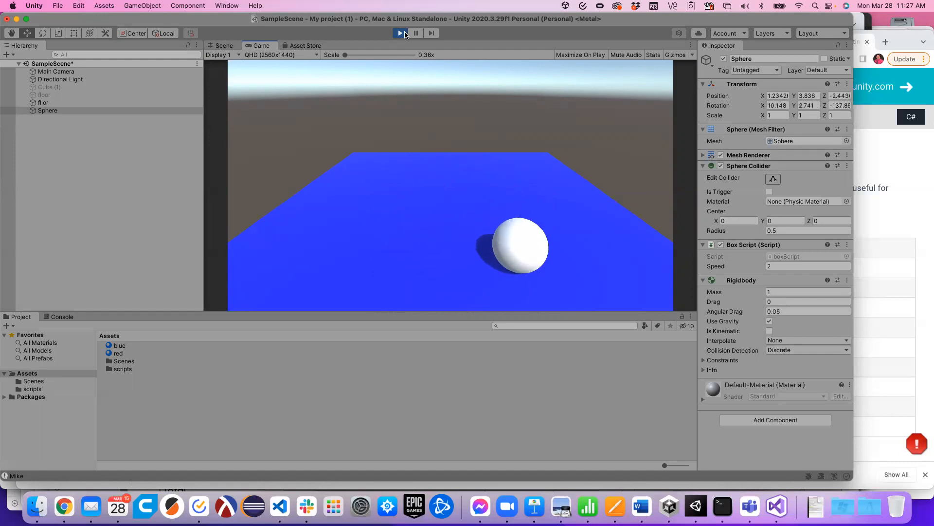
left_click(401, 33)
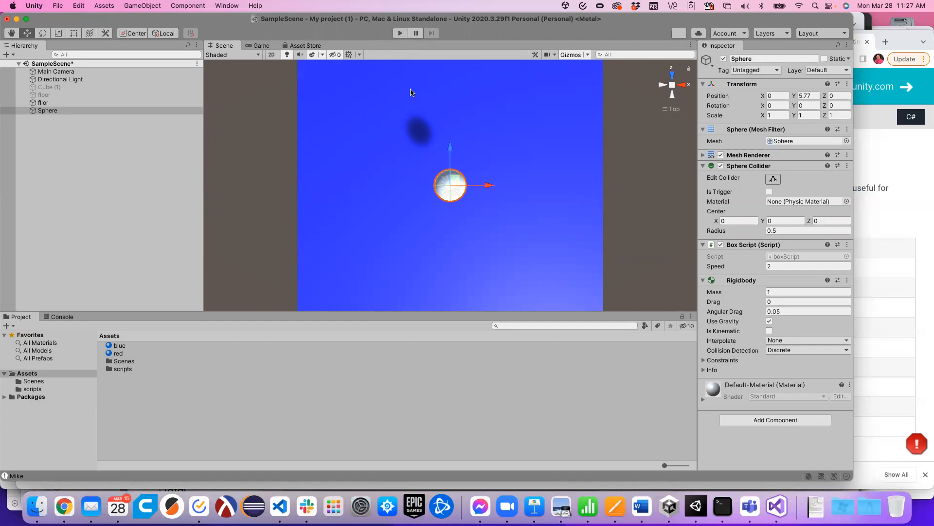
Test-run the game, changing the sphere's Box Script speed to 5 while it plays, and stop the run
left_click(402, 33)
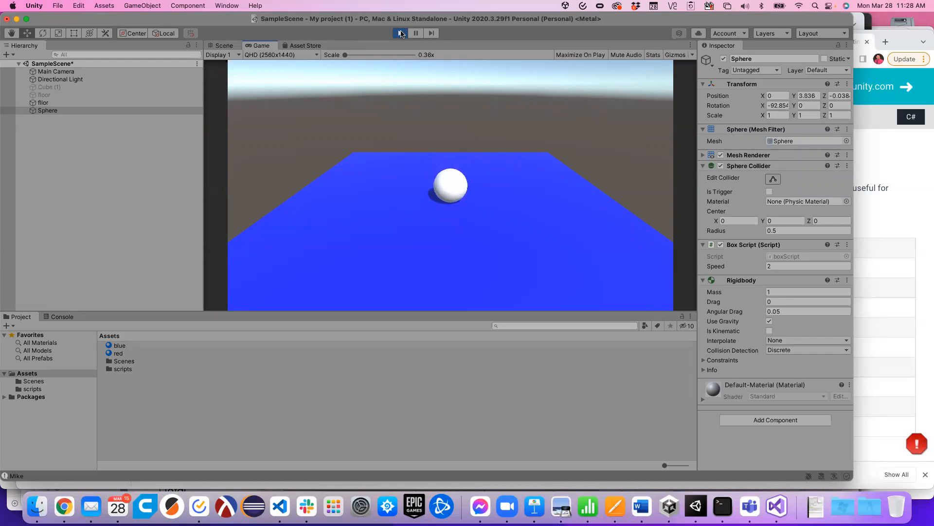
left_click(775, 265)
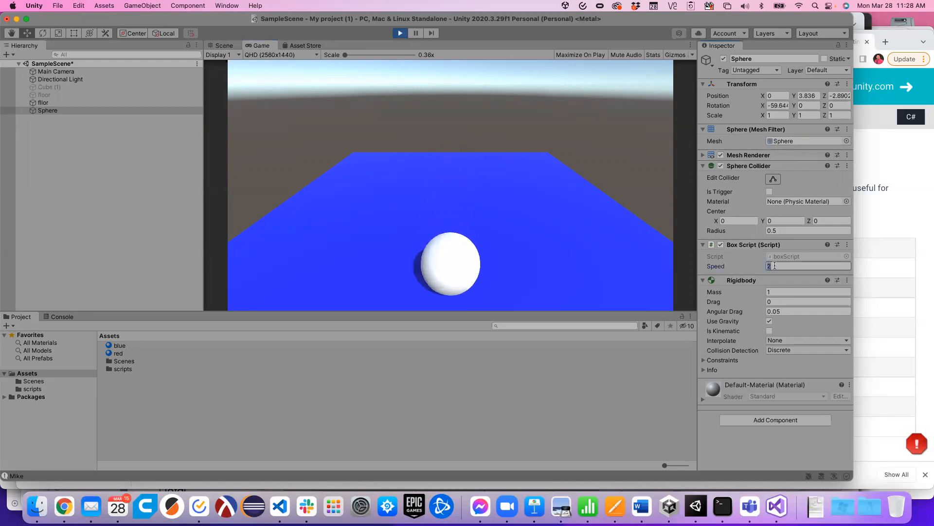
type("5")
left_click(547, 275)
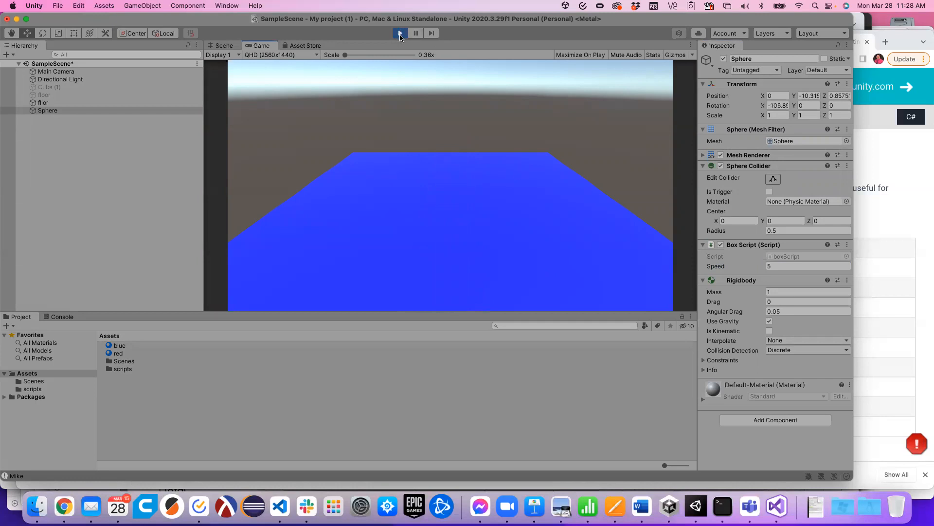
left_click(400, 33)
Set the sphere's Box Script speed to 5 in edit mode, then test-run the game and stop it
left_click(780, 266)
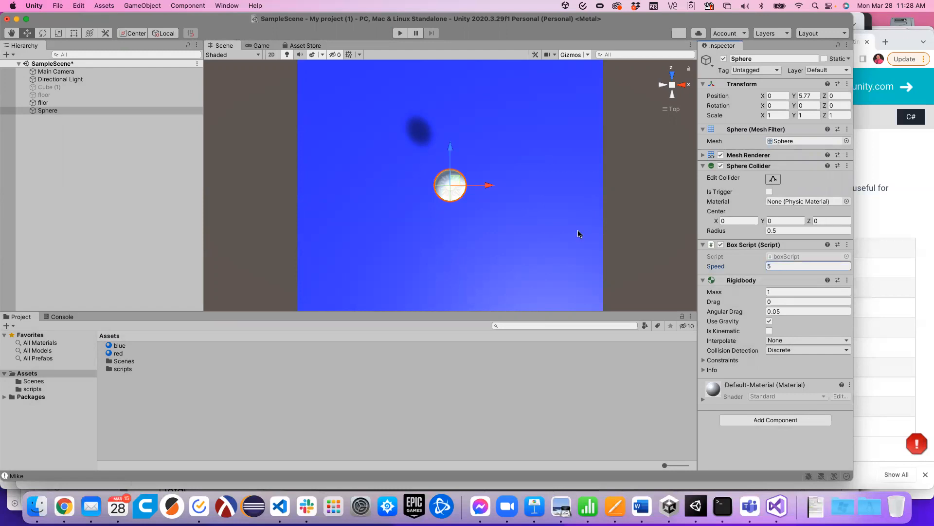
type("5")
left_click(399, 33)
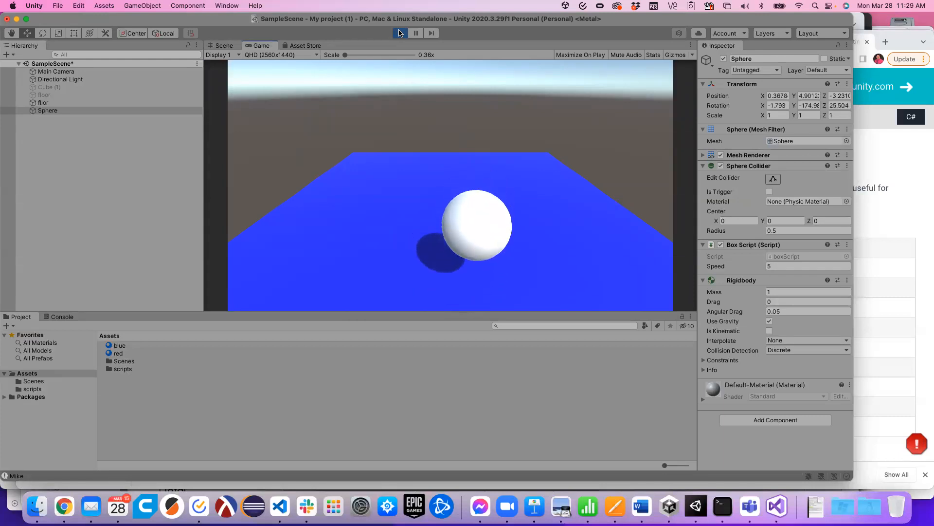
left_click(399, 33)
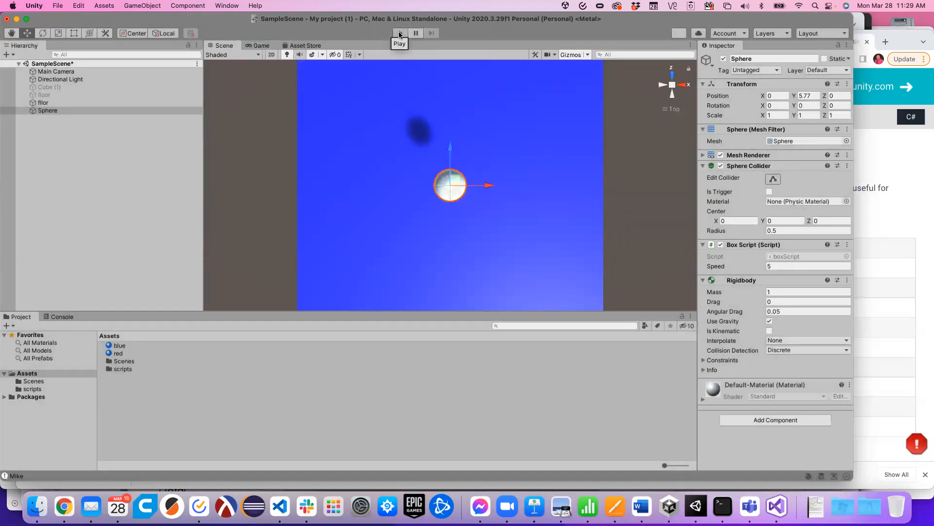
Switch to Visual Studio and review the key-press movement code in the Update method of boxScript.cs
key("super+Tab")
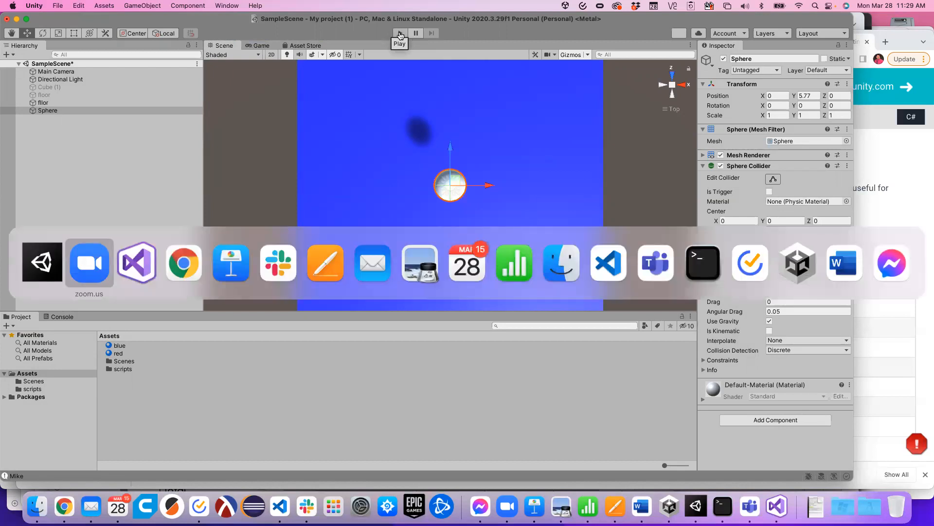
key("super+Tab")
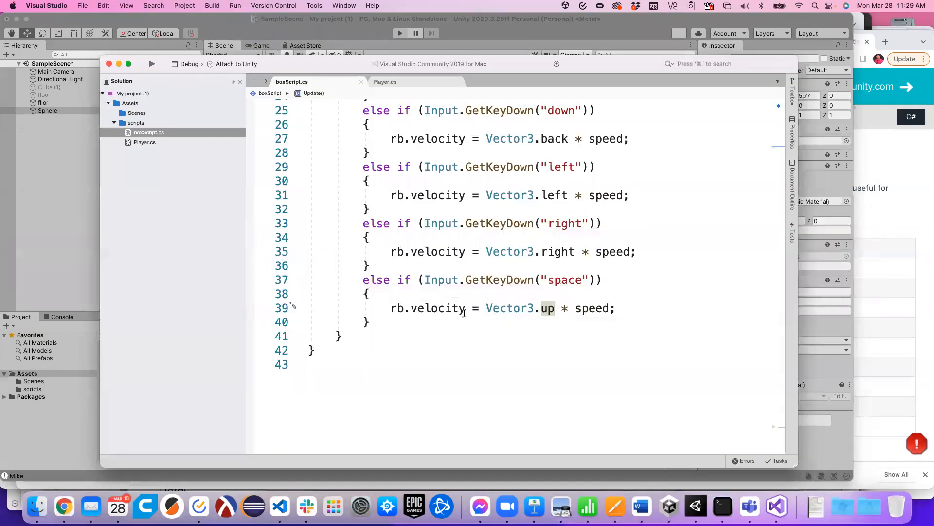
scroll(464, 313, "up", 5)
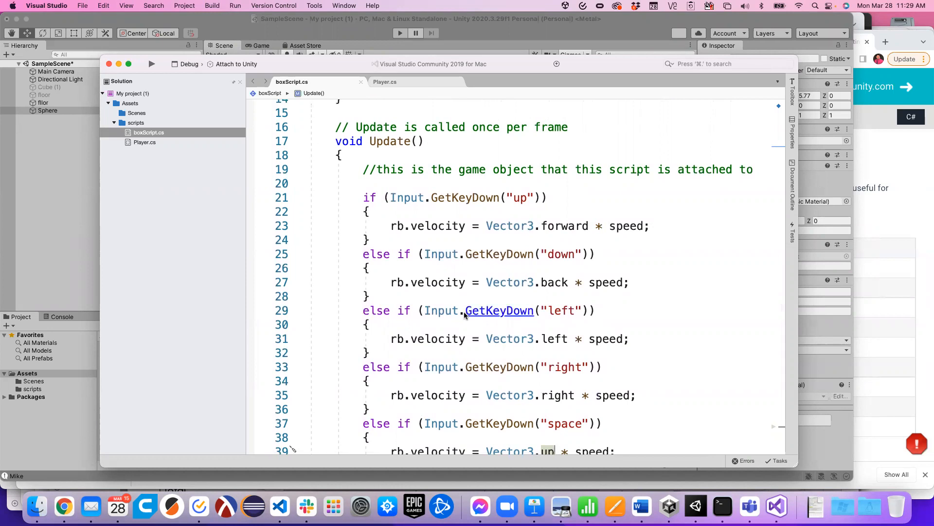
key("super+space")
type("git")
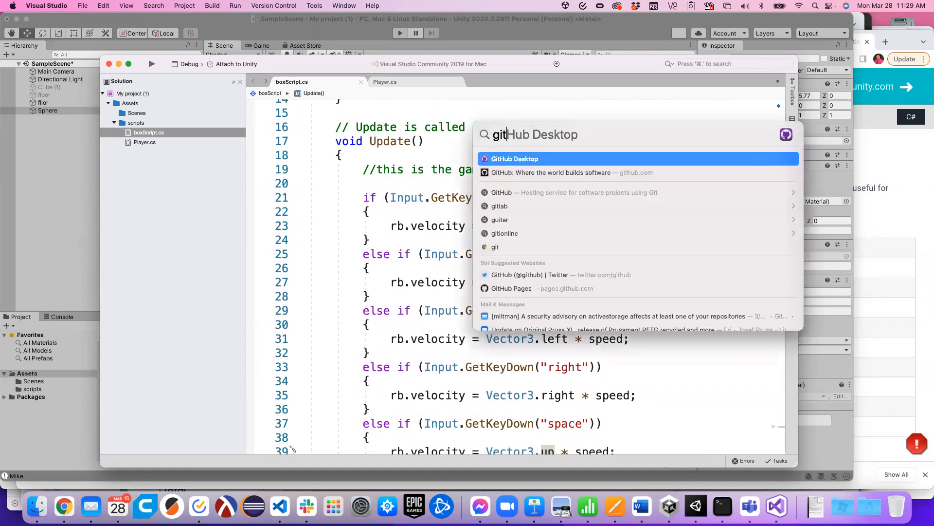
key("BackSpace")
key("BackSpace")
key("BackSpace")
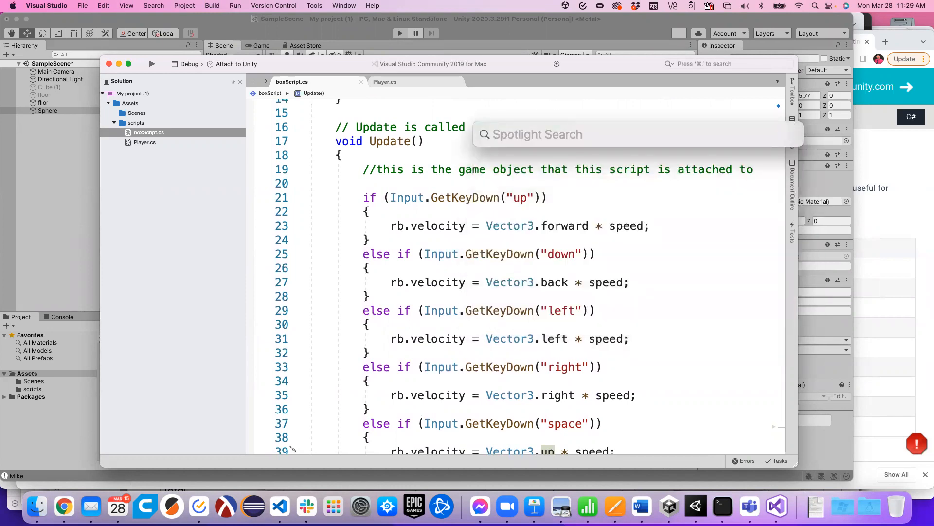
key("Escape")
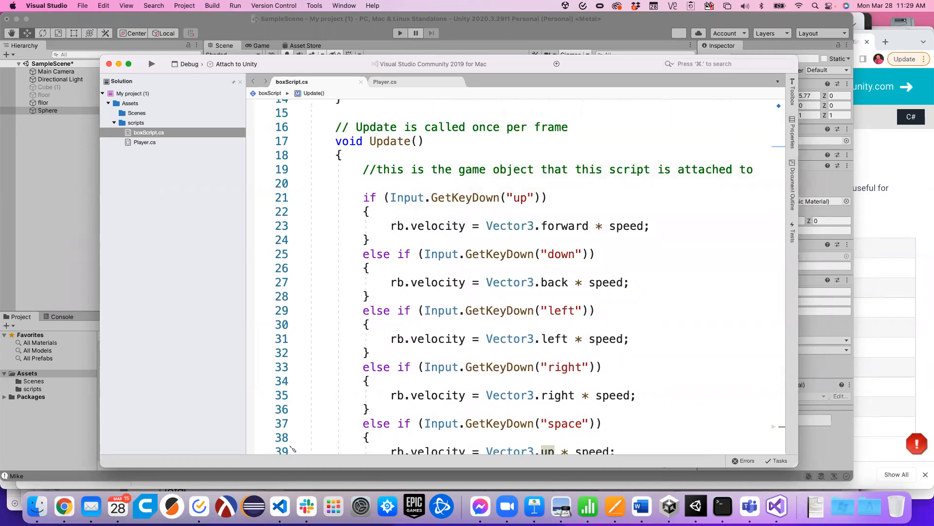
Switch to Chrome and load github.com in place of the Vector3 documentation page
key("super+Tab")
key("super+Tab")
key("super+Tab")
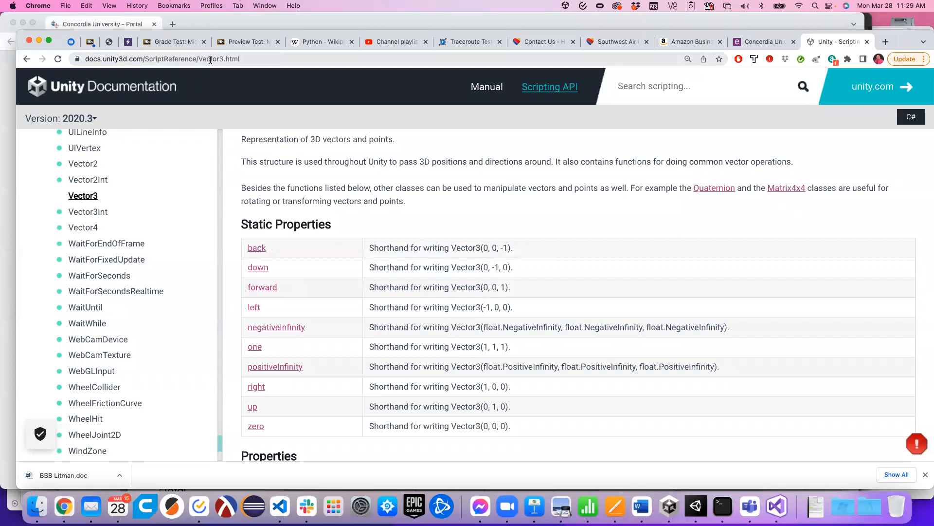
left_click(210, 59)
type("githib")
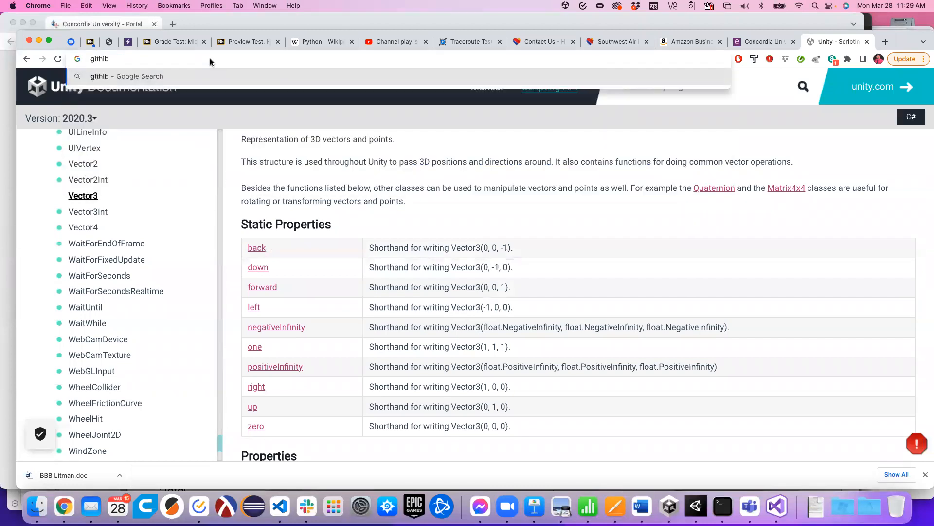
key("BackSpace")
key("BackSpace")
type("ub.com")
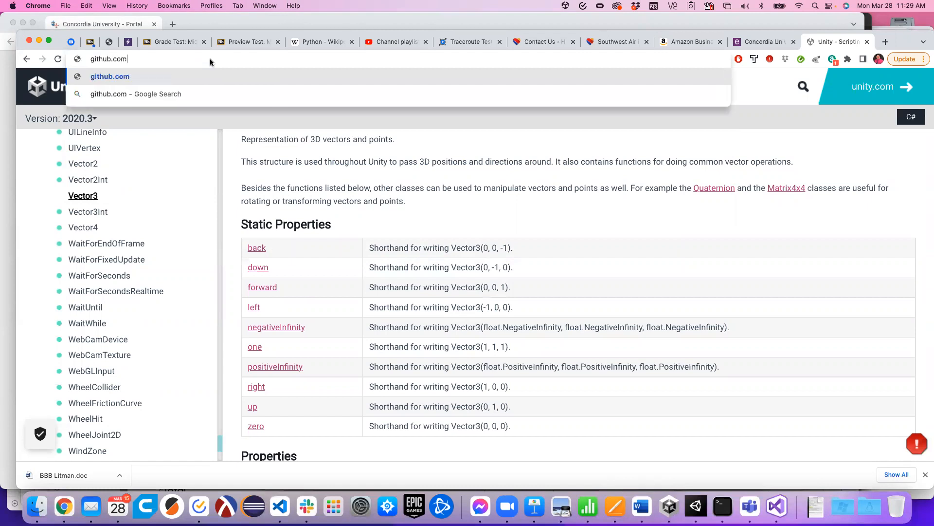
key("Return")
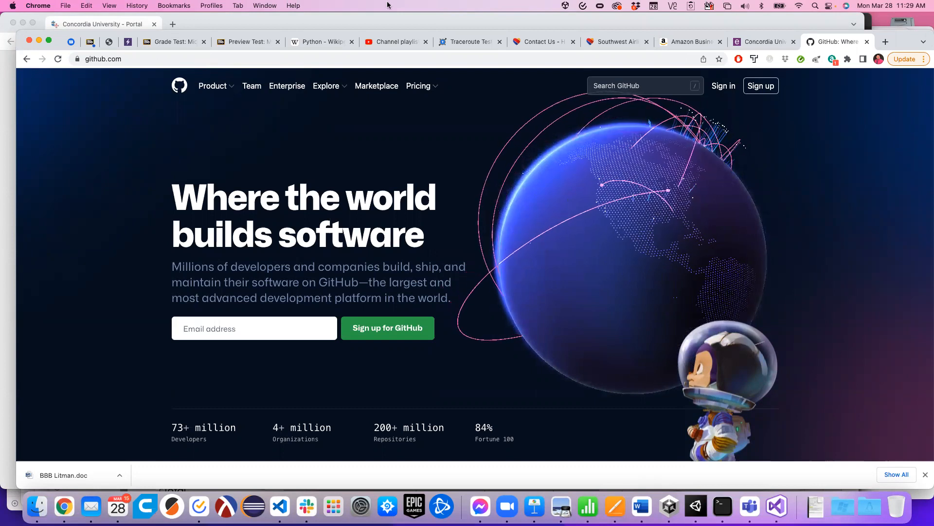
Sign in to GitHub with the saved account credentials
mouse_move(684, 127)
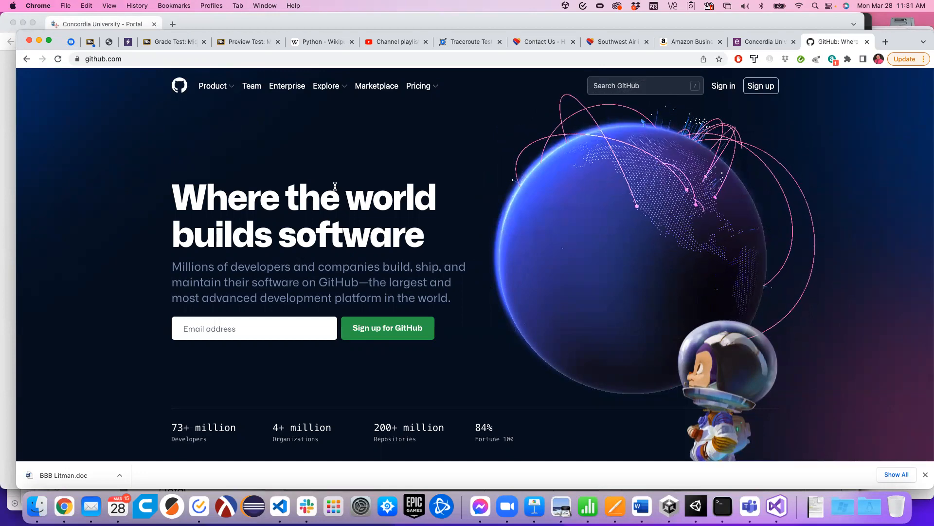
left_click(724, 87)
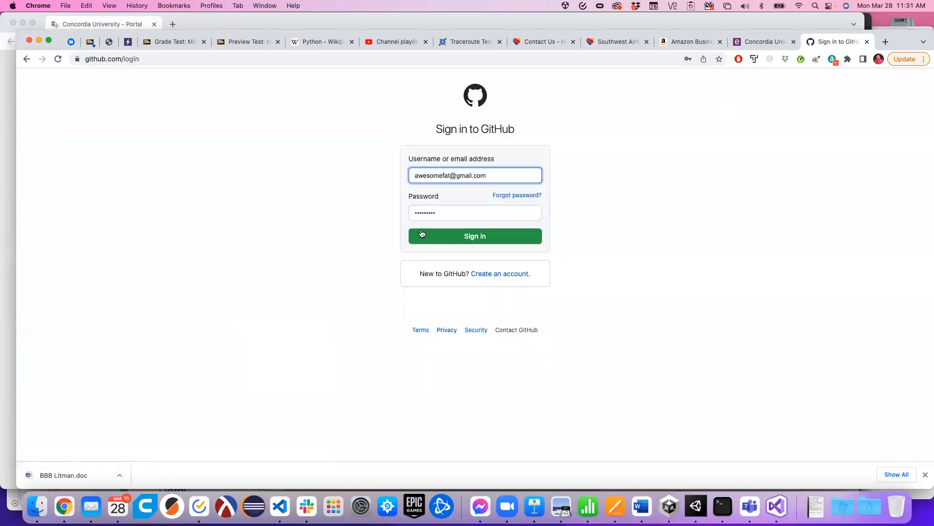
left_click(475, 236)
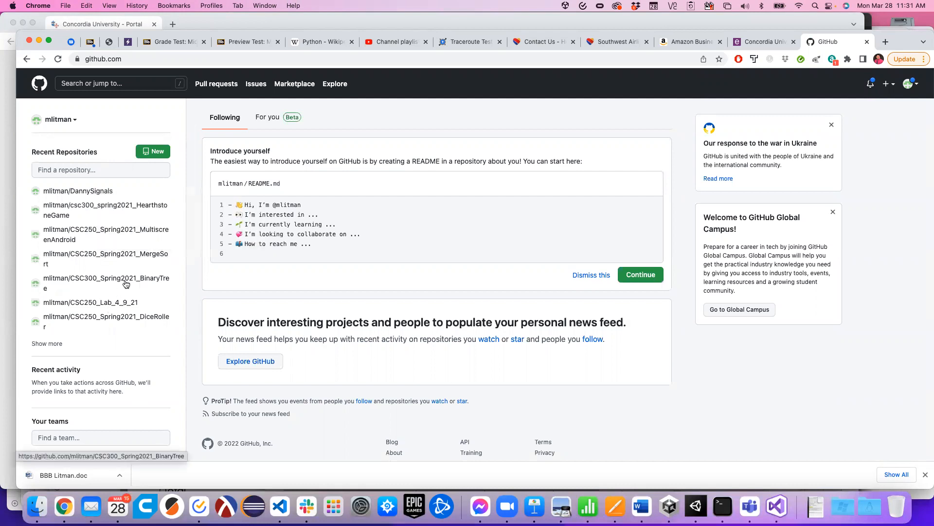
View the CSC250_Lab_4_9_21 repository and its web address, then return to the GitHub dashboard
mouse_move(97, 302)
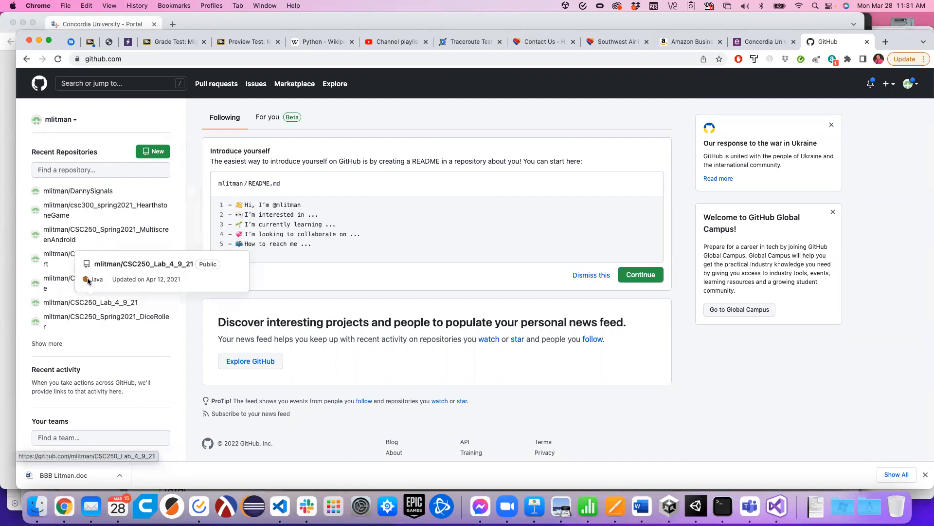
left_click(64, 302)
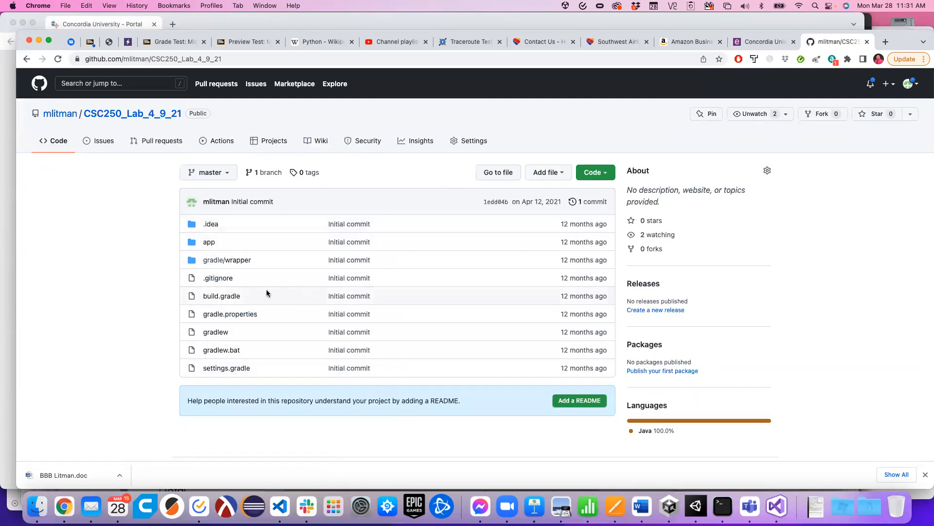
left_click(144, 56)
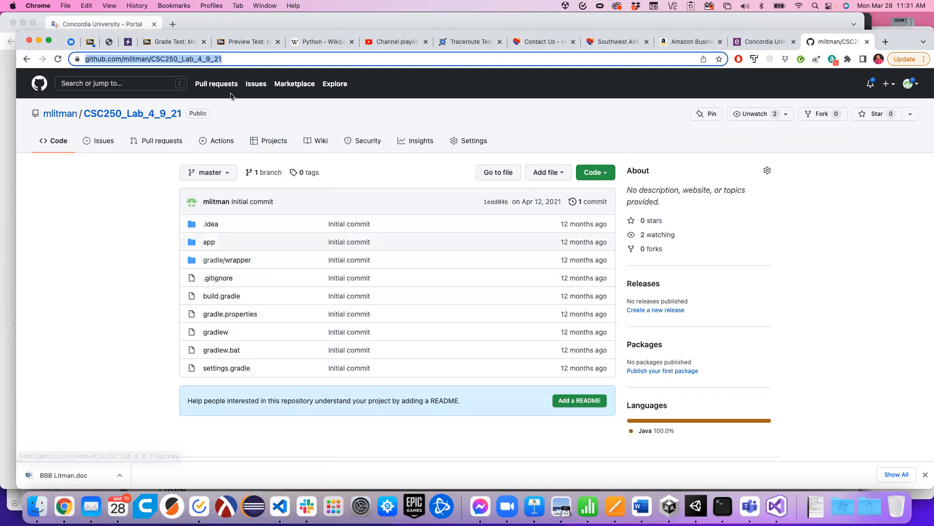
left_click(33, 85)
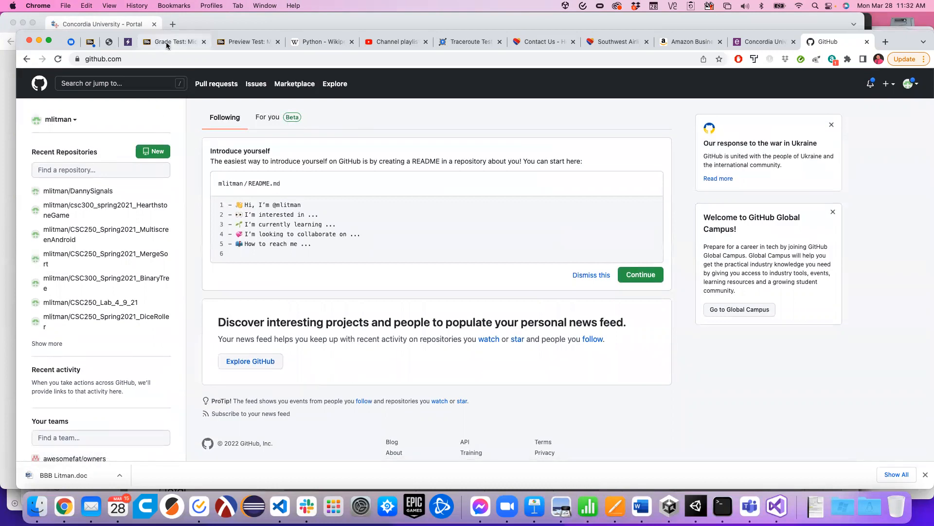
Search Google for "github desktop download" and open the official GitHub Desktop page
left_click(142, 60)
type("g")
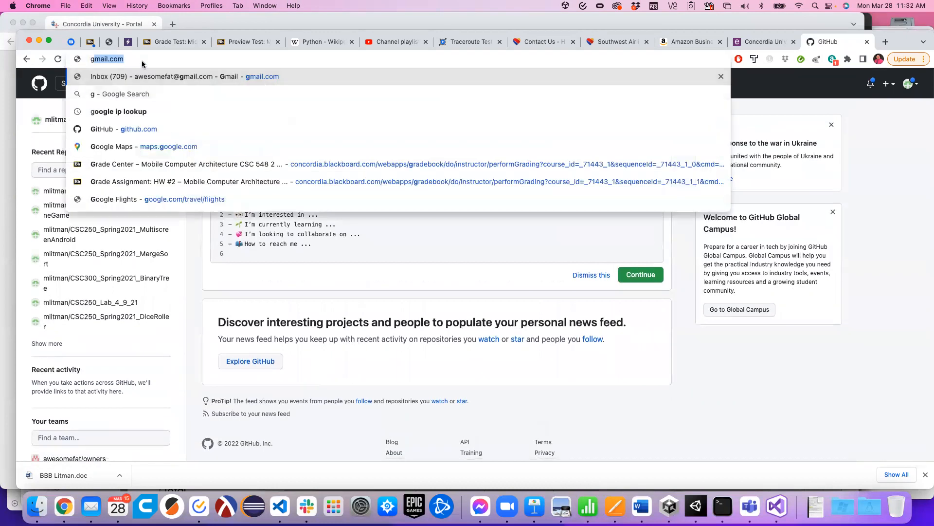
type("ithub desktop")
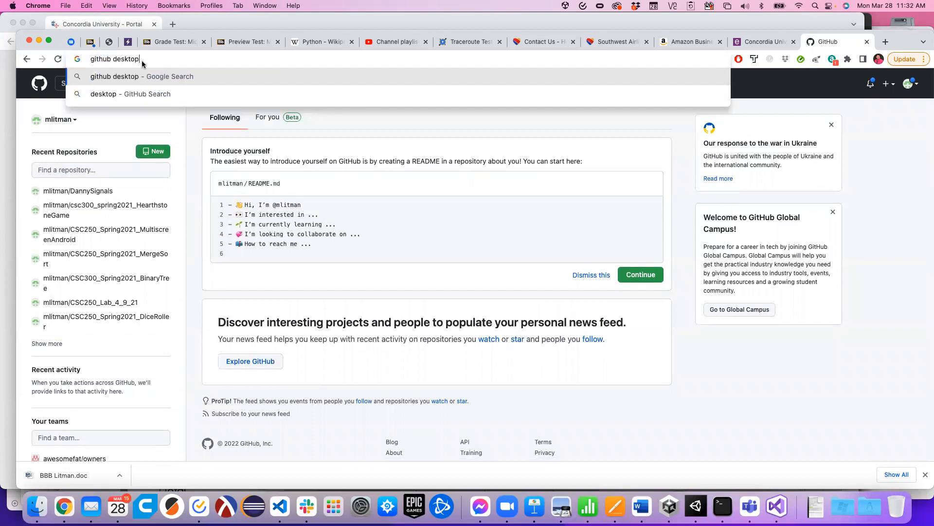
type(" download")
key("Return")
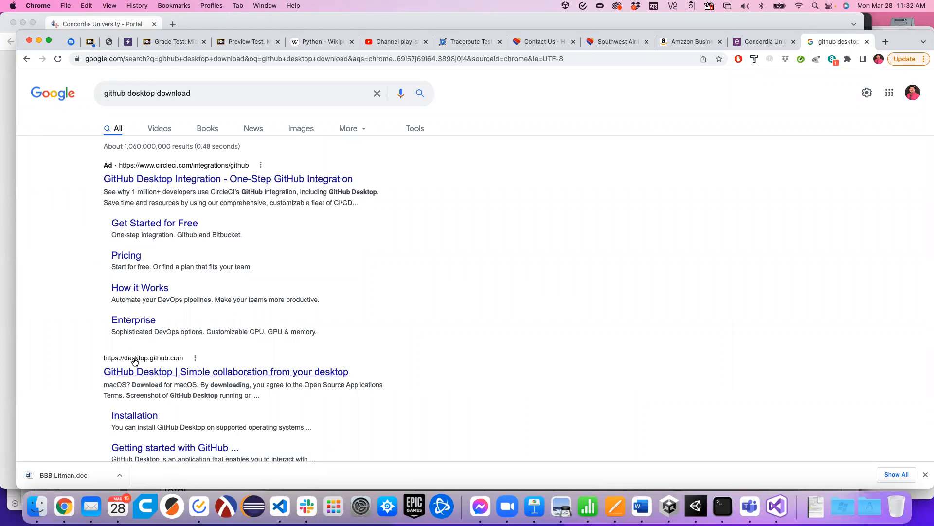
left_click(150, 372)
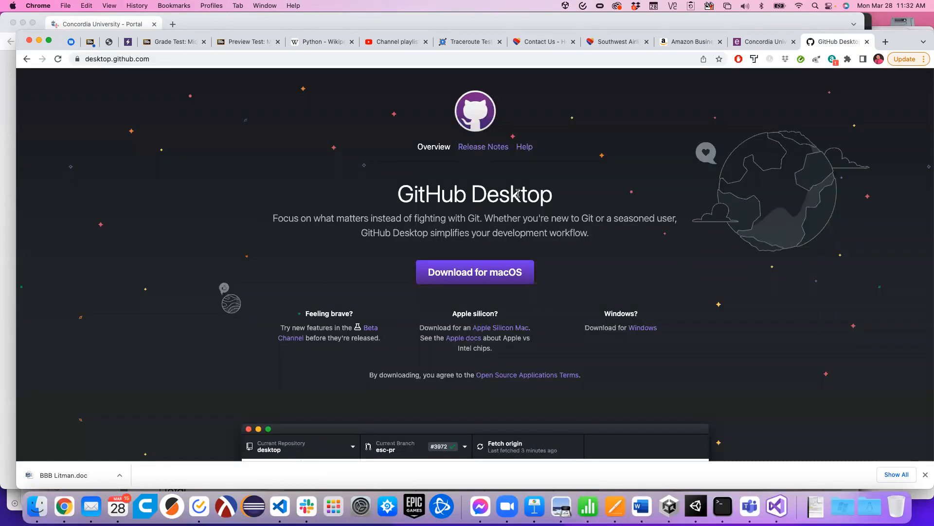
Download GitHub Desktop for macOS to the Downloads folder as GitHubDesktop-x64 and unpack the archive
left_click(471, 279)
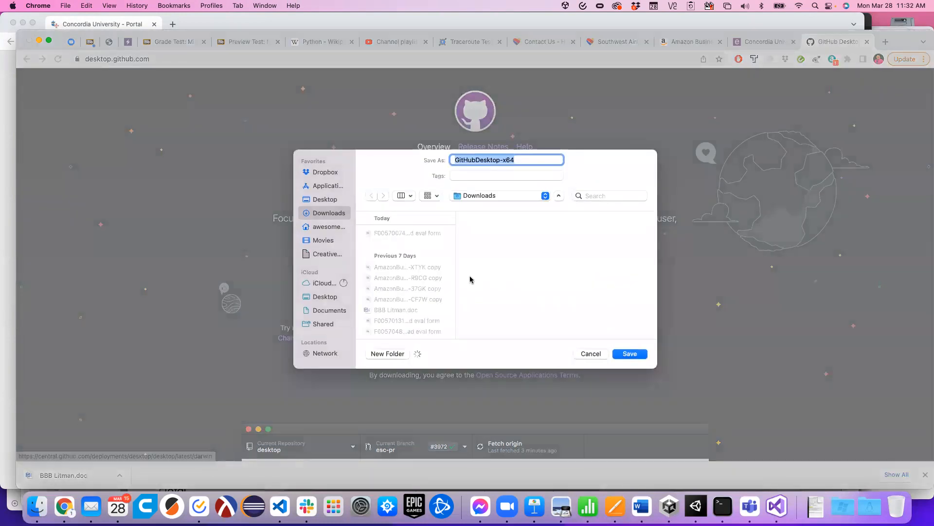
left_click(630, 354)
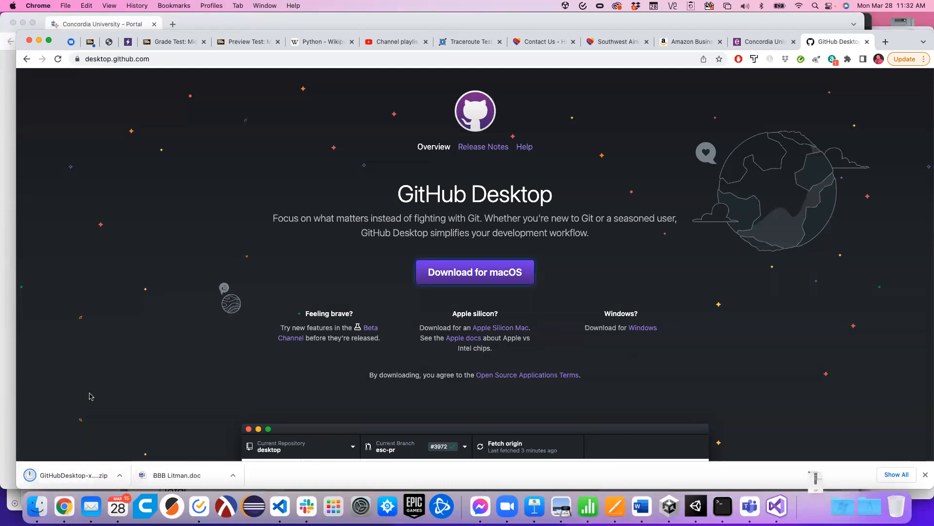
left_click(64, 480)
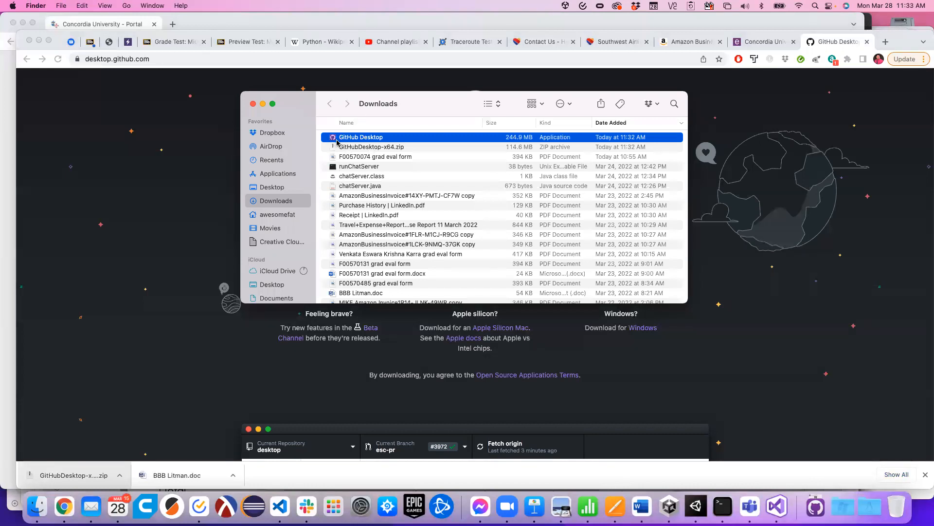
Move the GitHub Desktop app from Downloads into Applications, replacing the older copy, and close the Finder windows
left_click_drag(350, 140, 280, 175)
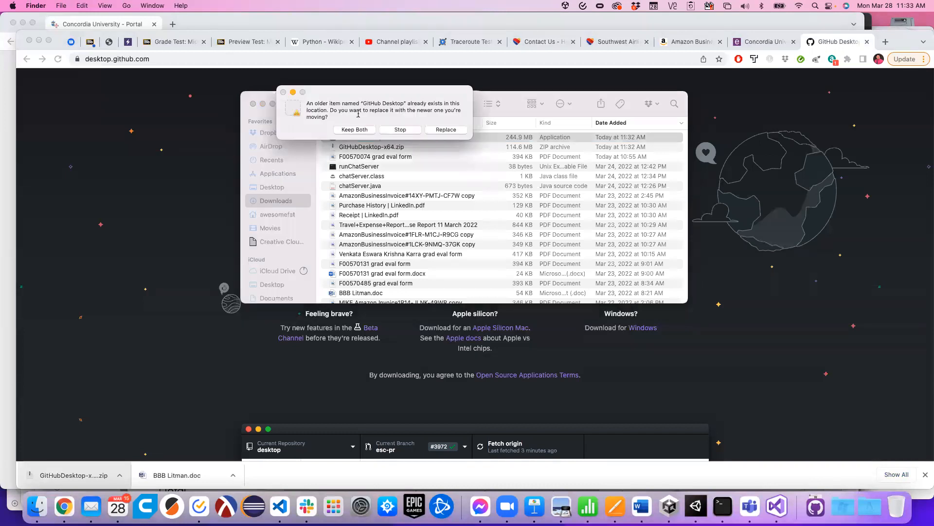
left_click(445, 129)
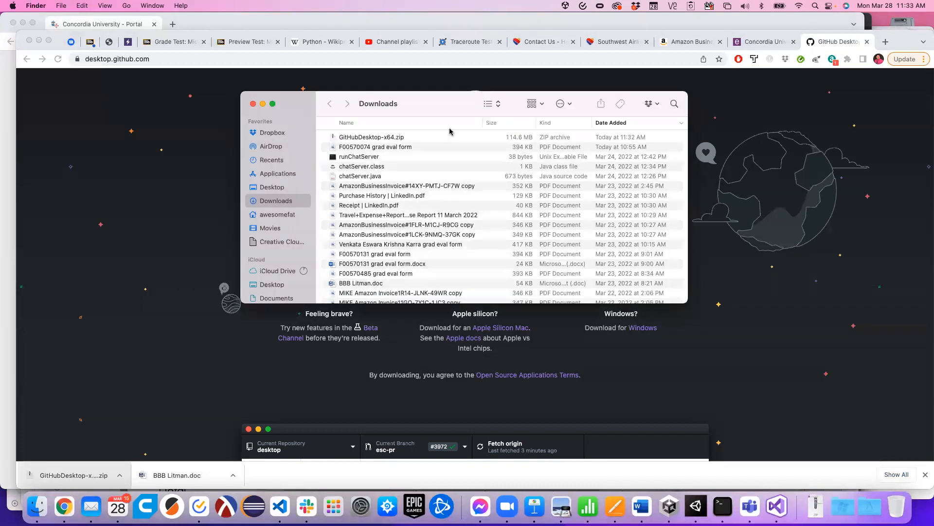
left_click(253, 104)
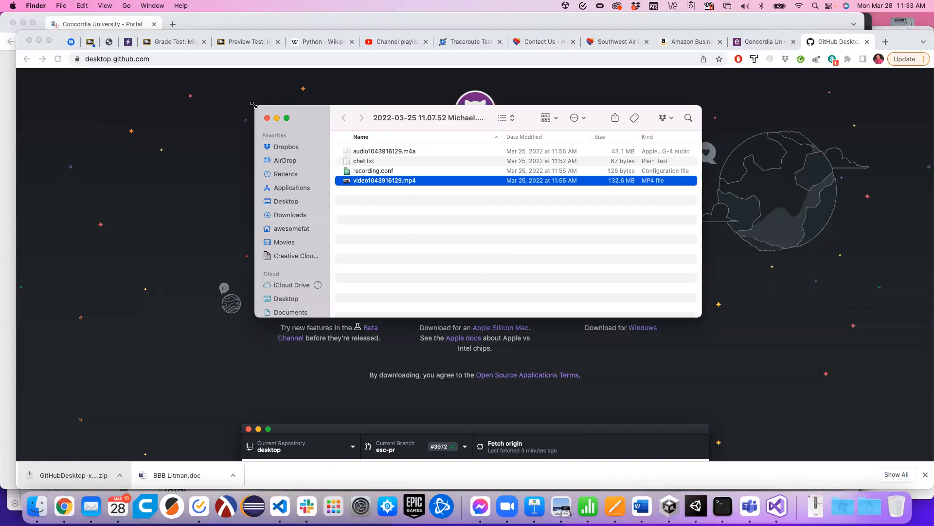
left_click(267, 119)
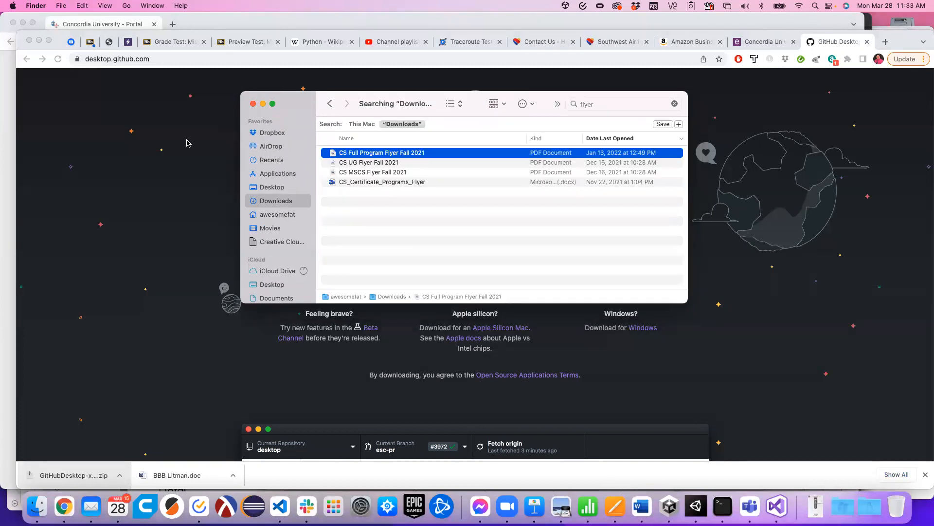
left_click(252, 104)
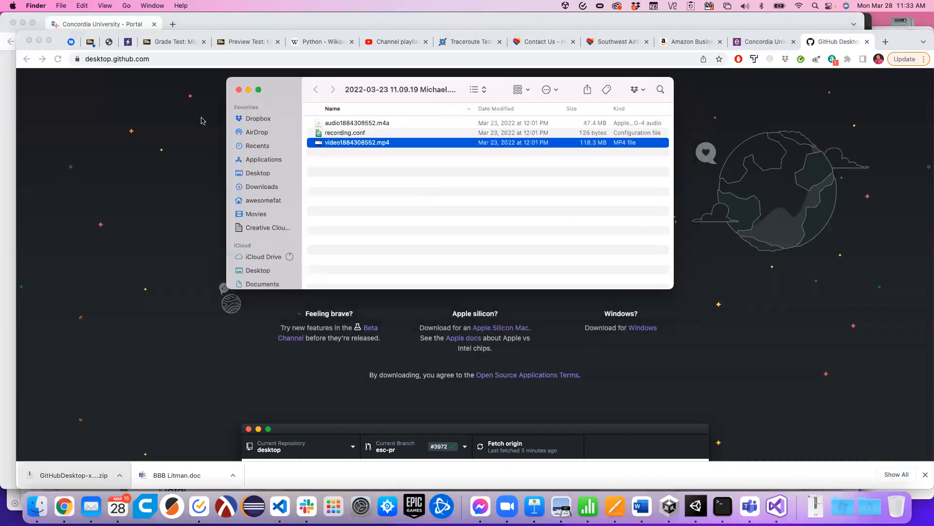
Launch GitHub Desktop and remove the missing HelloWorld_CSC250_Spring2021 repository from it
left_click(239, 89)
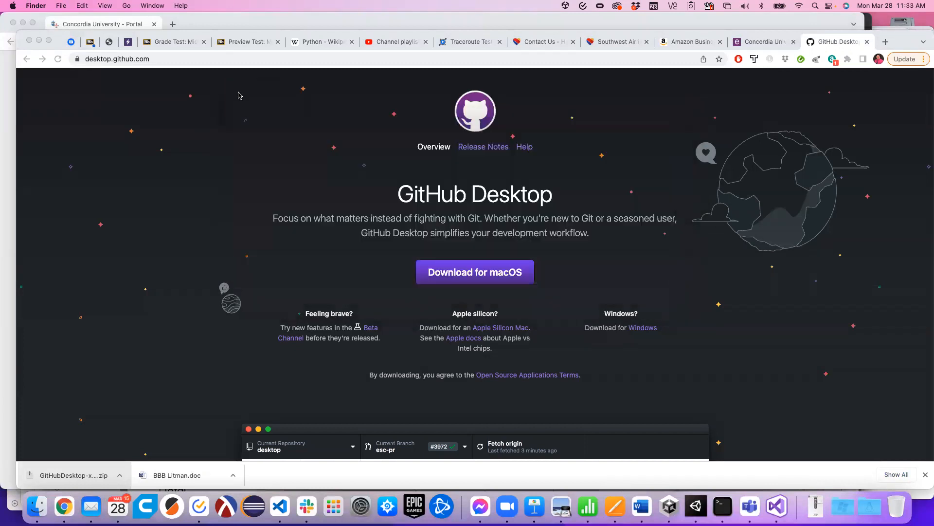
key("super+space")
type("gitHub Desktop")
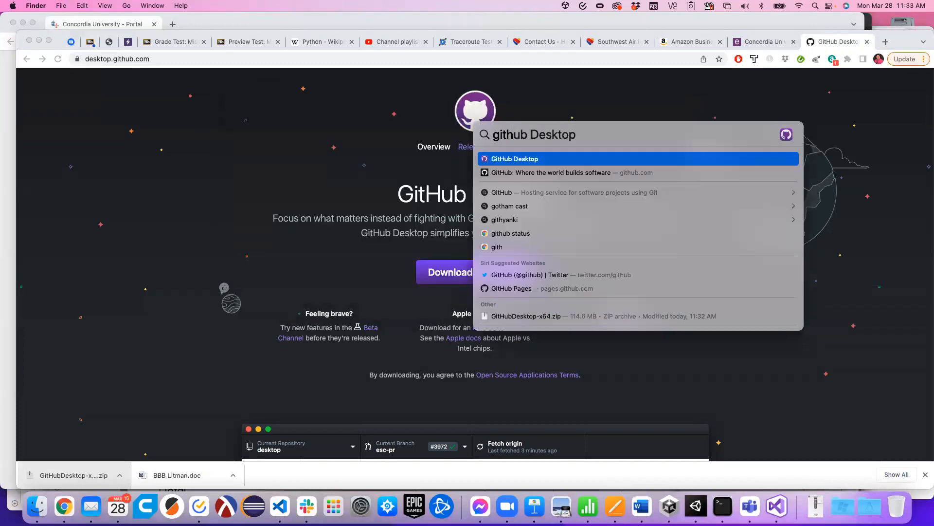
key("Return")
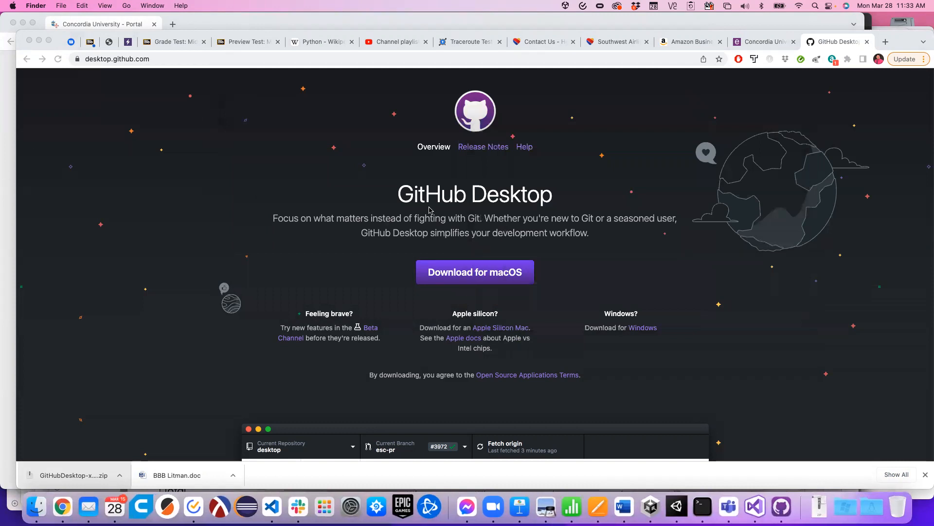
left_click(458, 214)
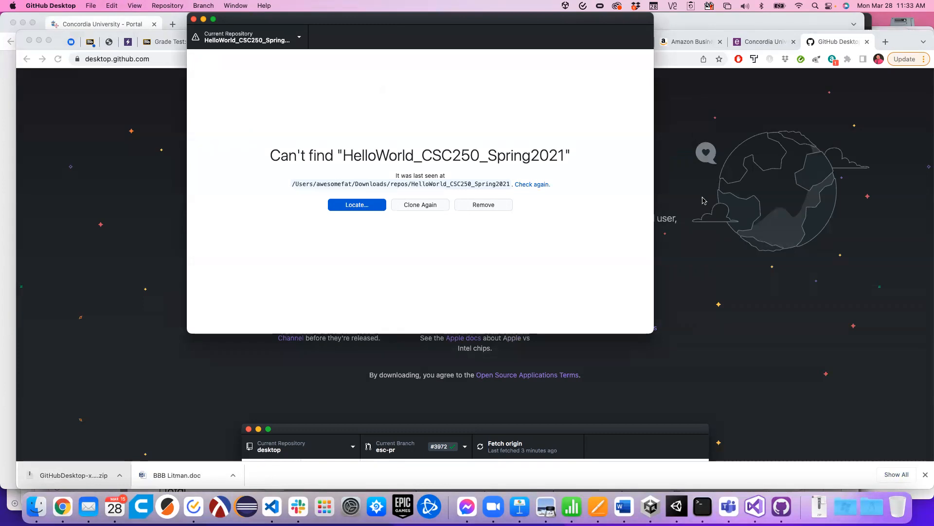
left_click(484, 204)
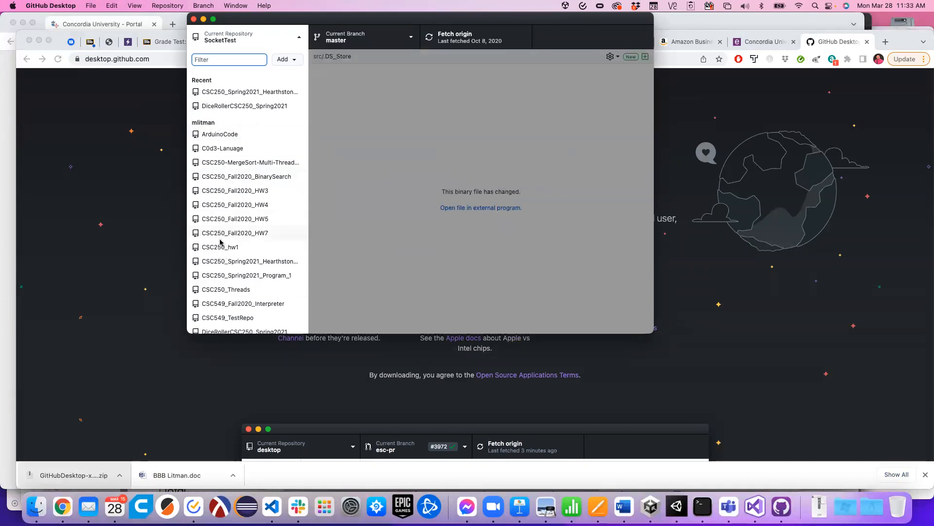
Browse the existing repositories and check the signed-in GitHub account in the preferences
scroll(233, 161, "down", 3)
scroll(233, 161, "up", 3)
left_click(87, 6)
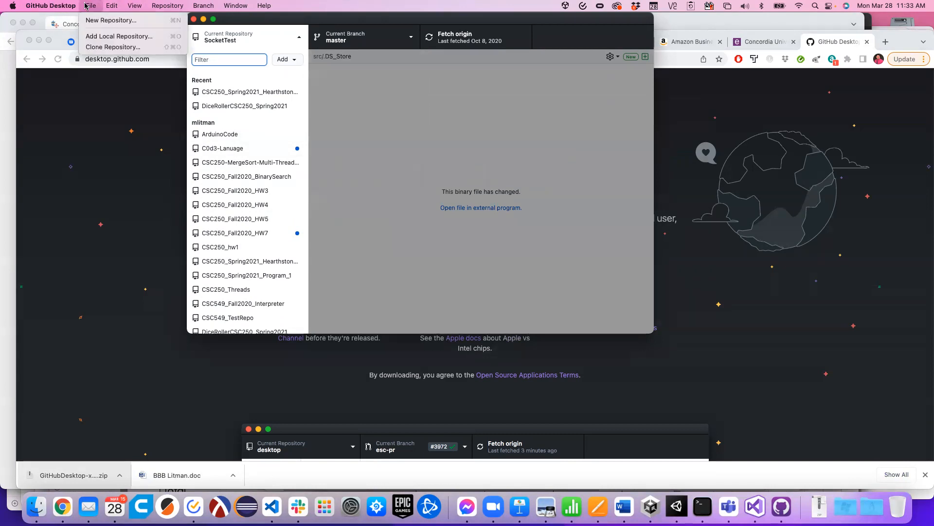
mouse_move(47, 5)
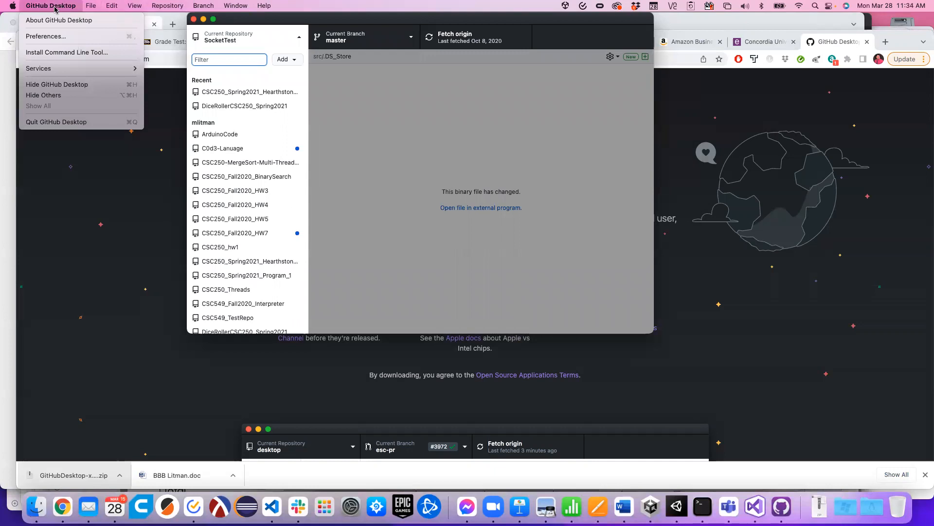
left_click(53, 42)
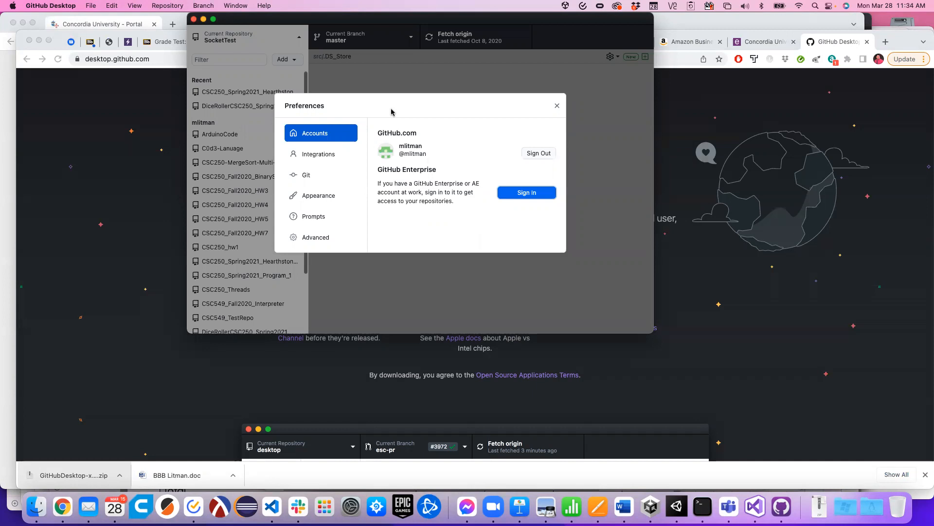
left_click(558, 107)
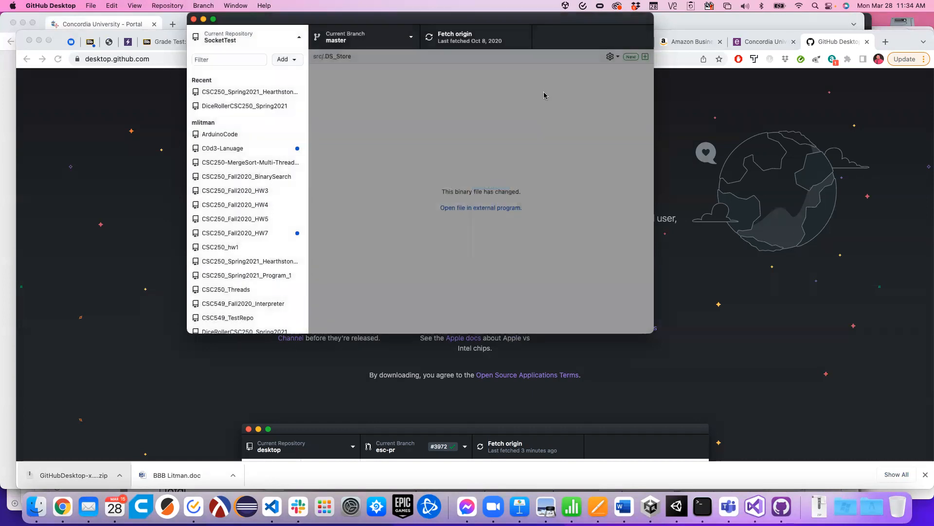
Start a new repository in GitHub Desktop and name it CSC250_Spring2022_Unity_Example
left_click(91, 7)
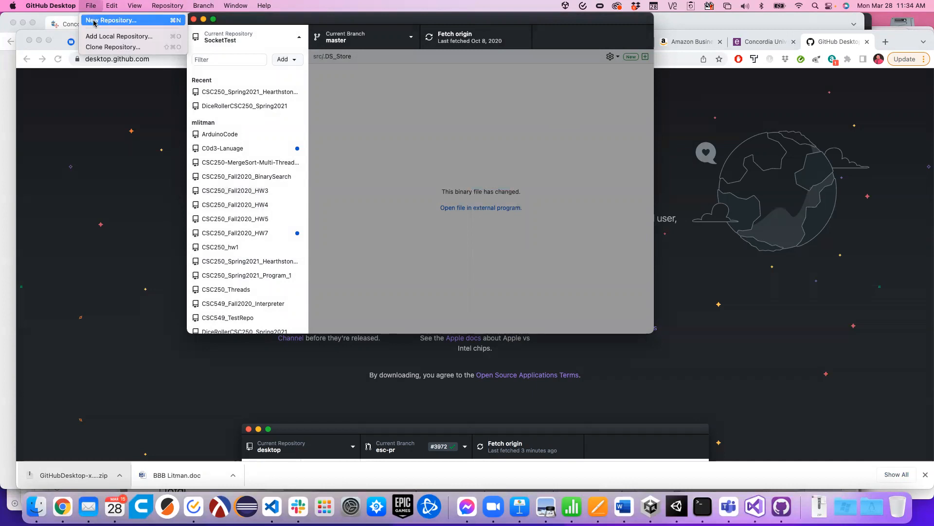
left_click(94, 21)
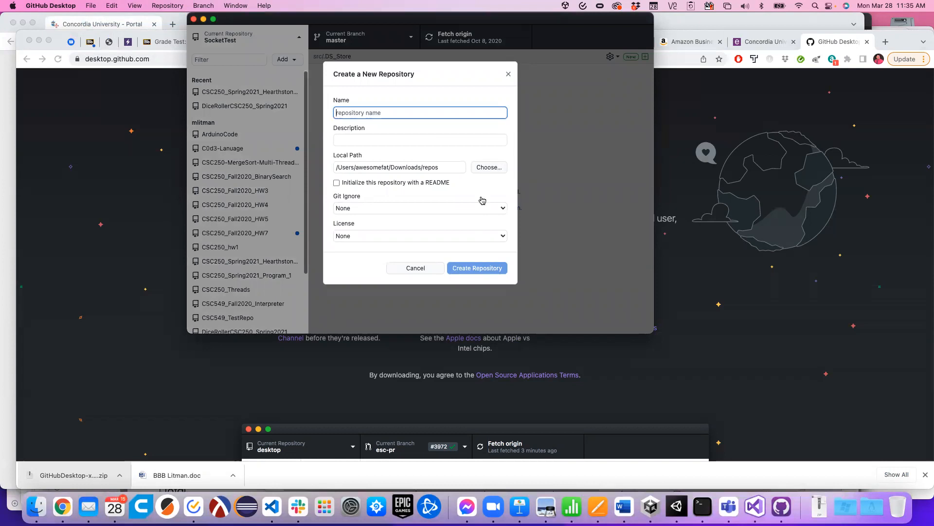
key("super+Tab")
key("super+Tab")
key("super+Tab")
key("super+Tab")
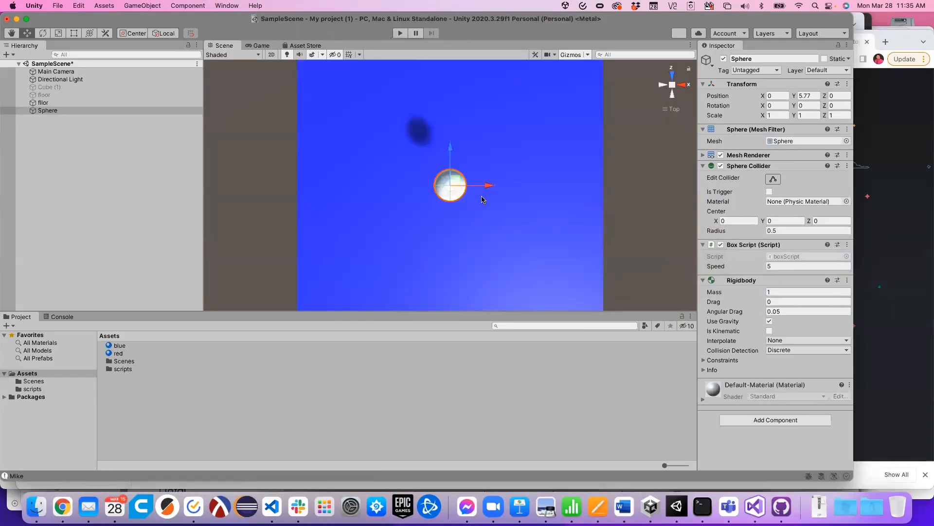
key("super+Tab")
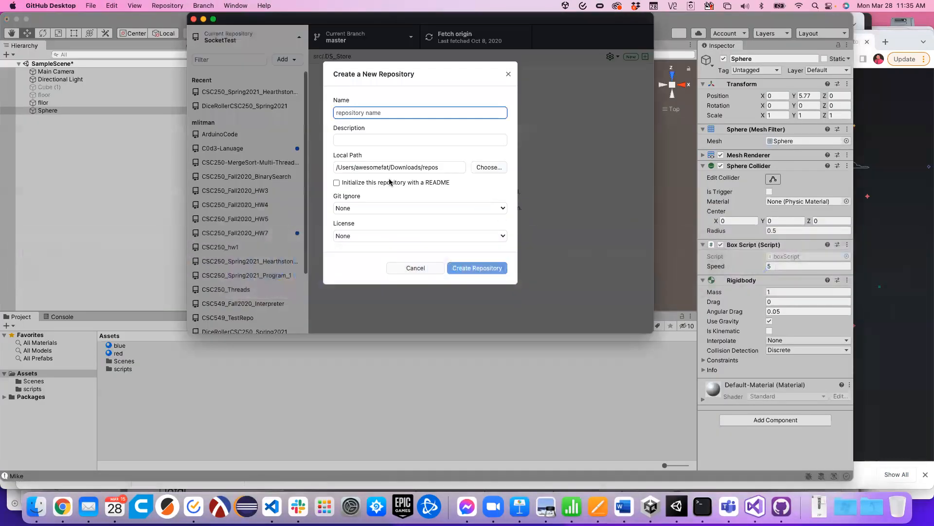
type("Sample")
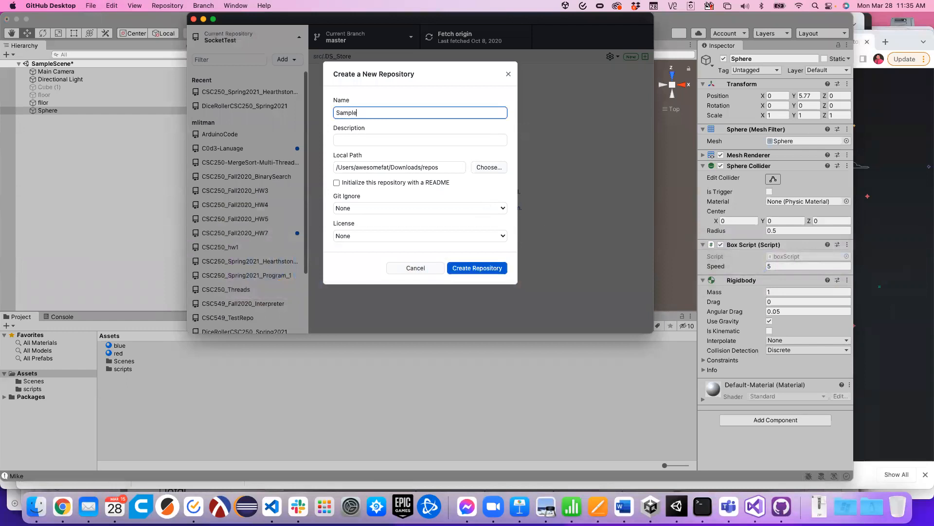
key("BackSpace")
key("BackSpace")
key("BackSpace")
key("BackSpace")
key("BackSpace")
type("CSC250_Spring2022_Unit1_Example")
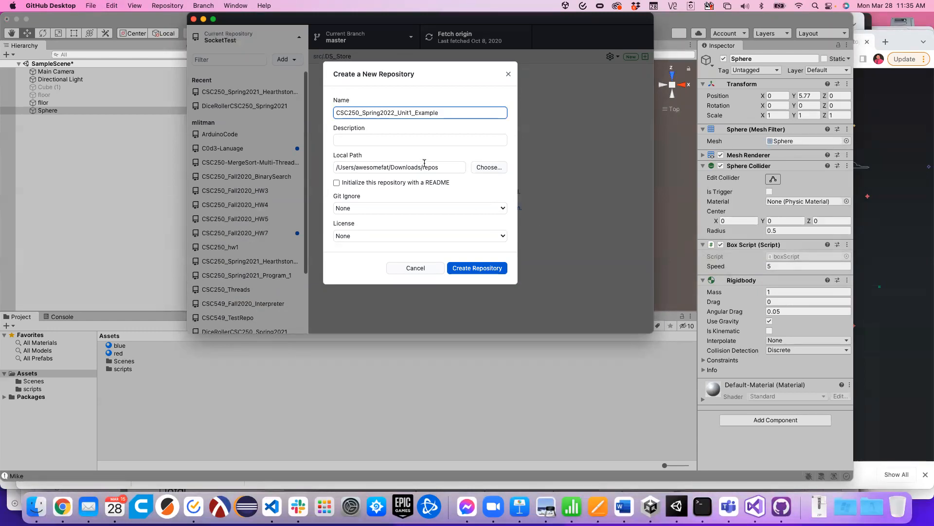
left_click(412, 114)
key("BackSpace")
type("y")
Keep the license at None, set the Git ignore template to Unity, and create the repository
left_click(347, 237)
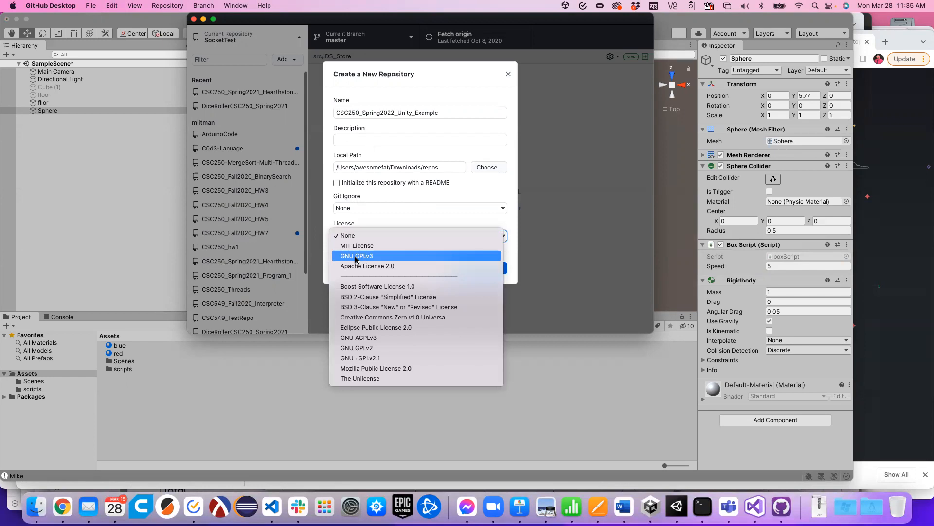
left_click(344, 236)
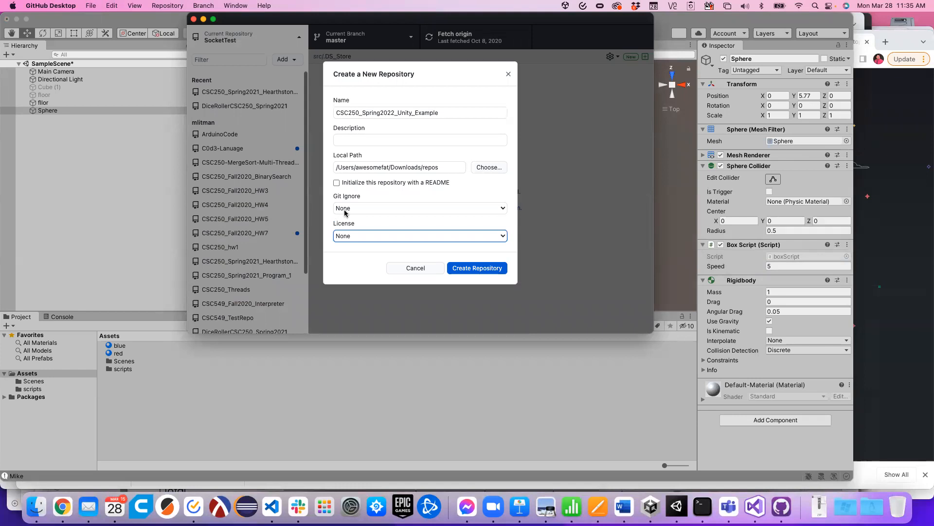
left_click(344, 211)
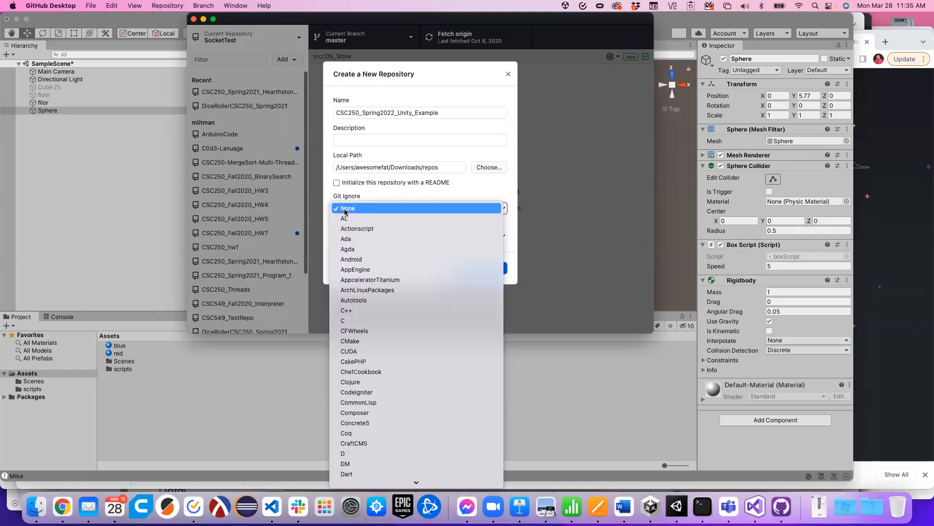
scroll(374, 411, "down", 15)
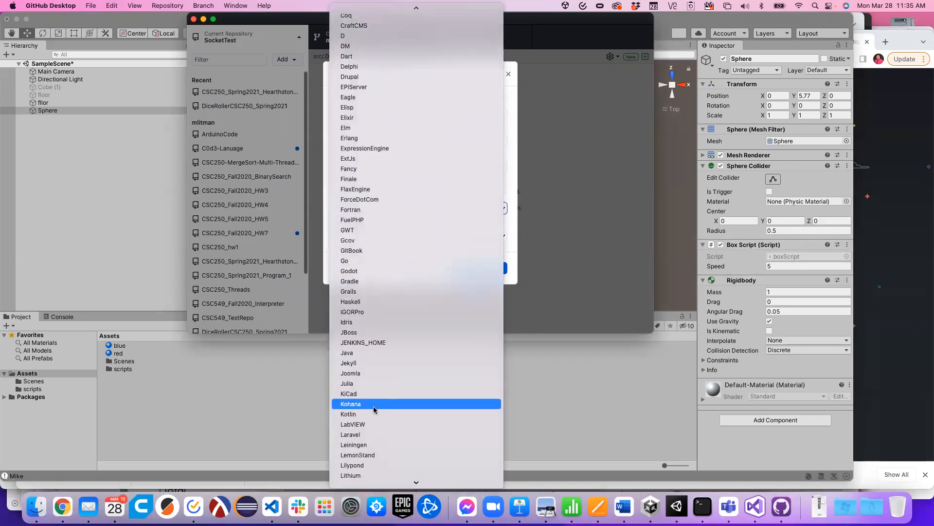
scroll(374, 410, "down", 10)
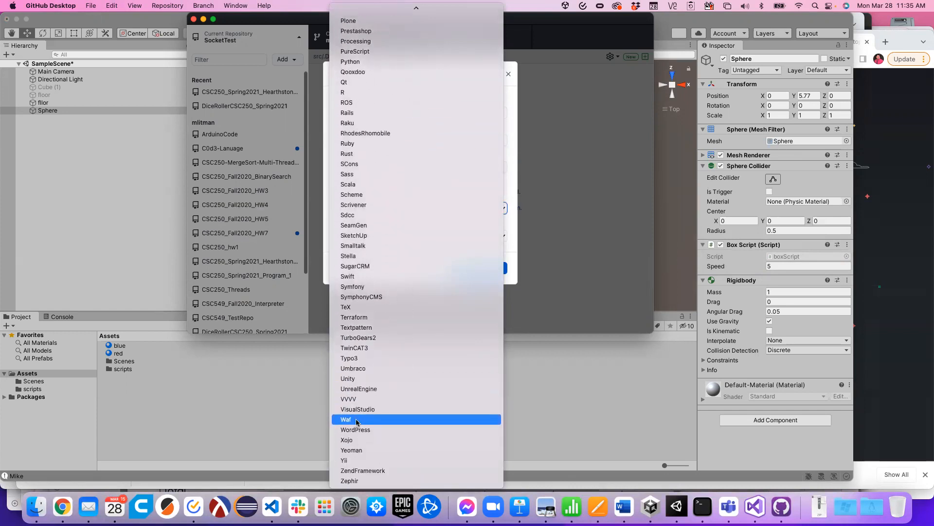
left_click(349, 380)
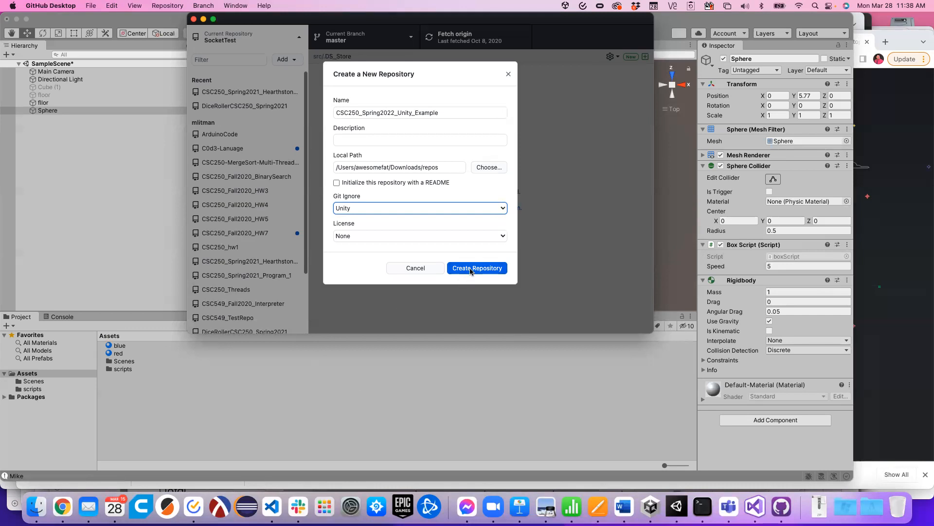
left_click(470, 269)
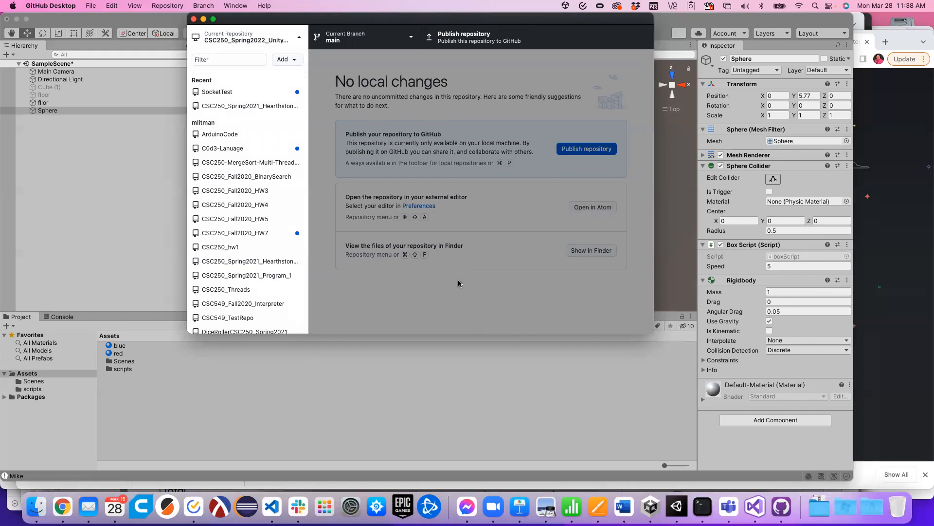
Open the CSC250_Spring2022_Unity_Example folder inside the repos folder in Downloads to view its contents
left_click(817, 507)
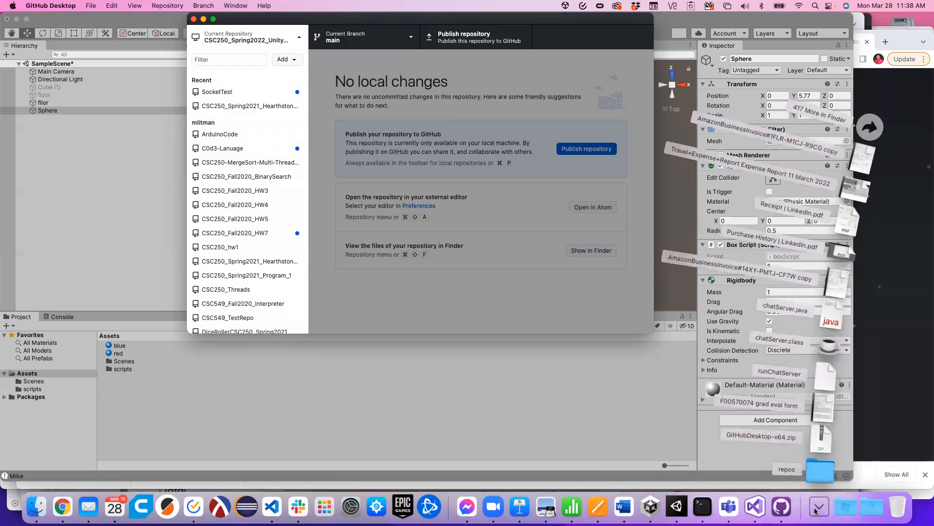
left_click(819, 470)
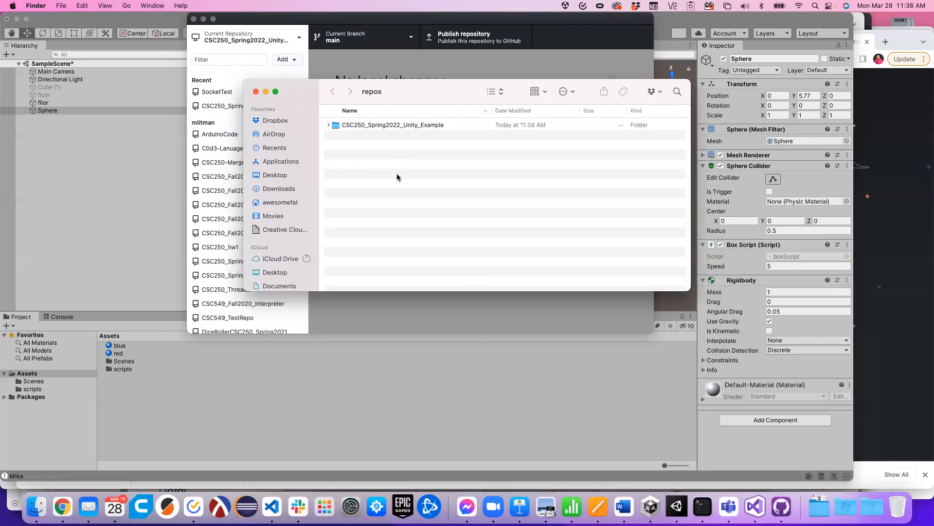
double_click(357, 125)
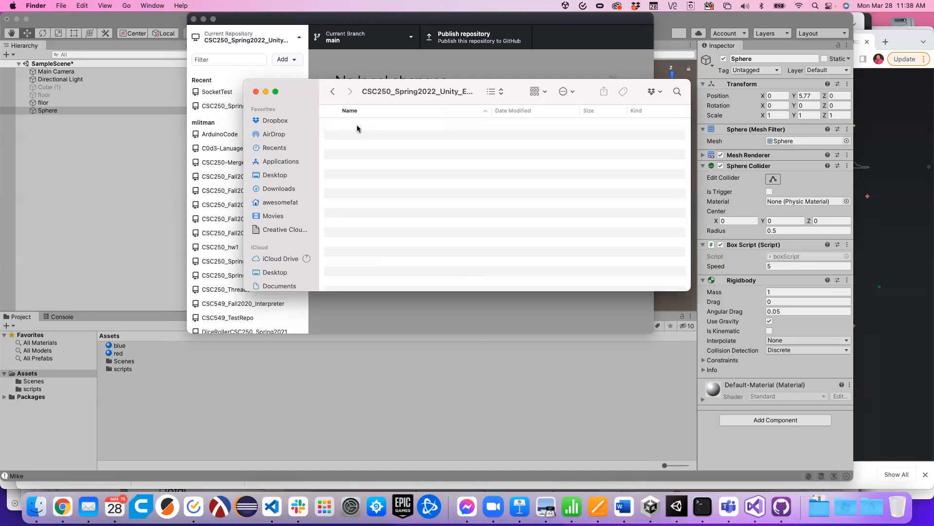
key("super+Tab")
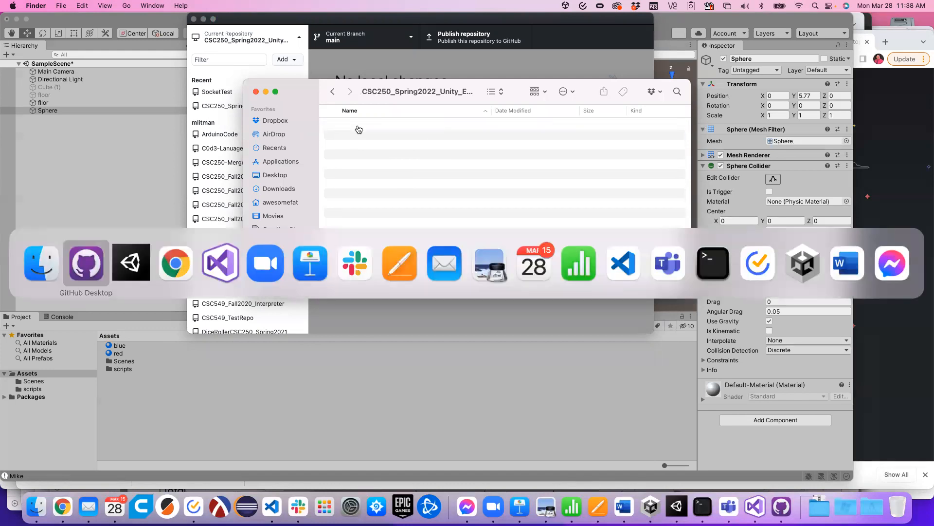
key("super+Tab")
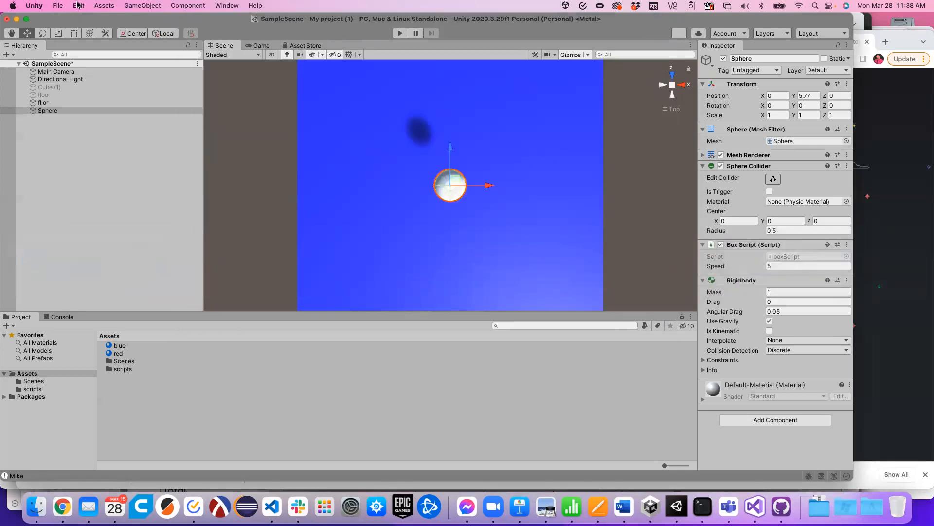
left_click(59, 6)
left_click(64, 68)
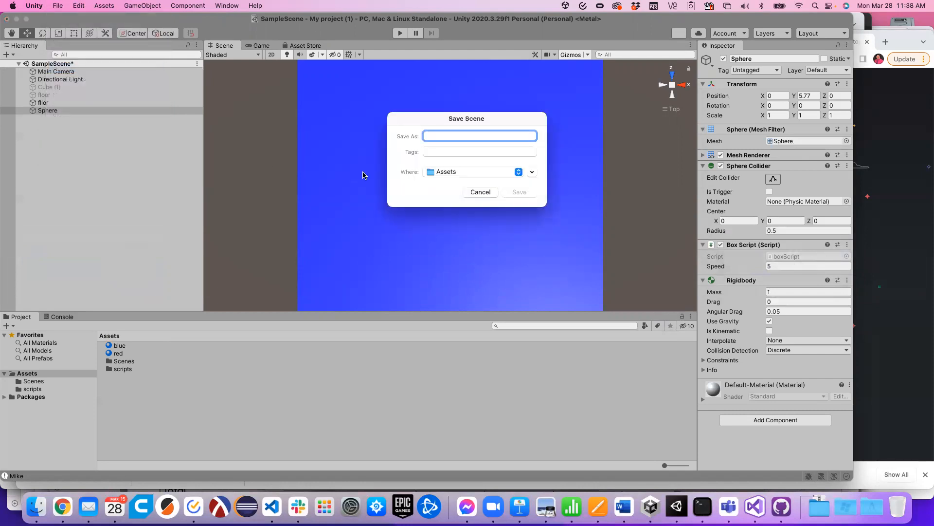
left_click(519, 174)
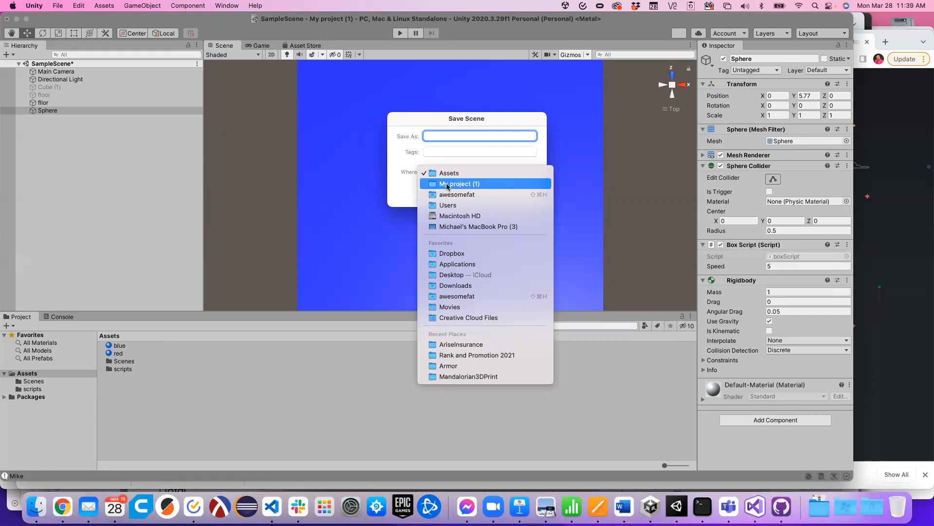
left_click(397, 104)
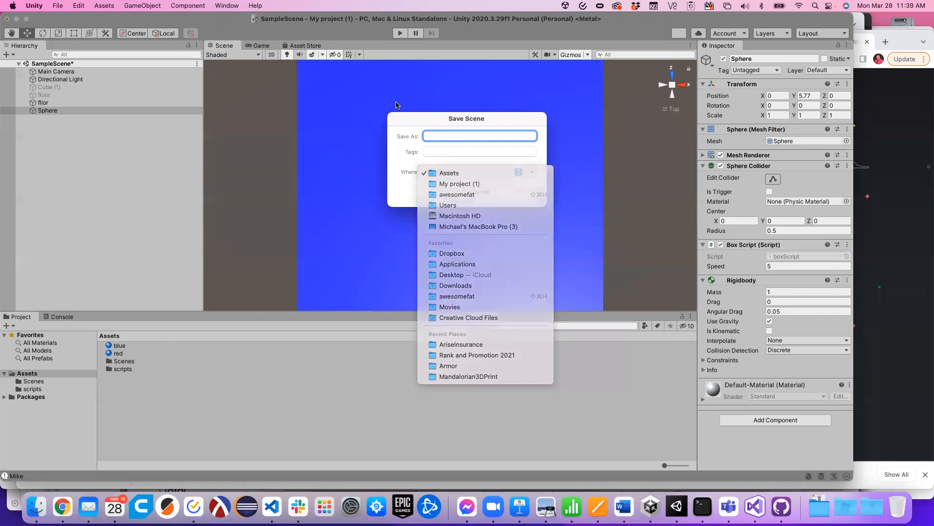
left_click(477, 196)
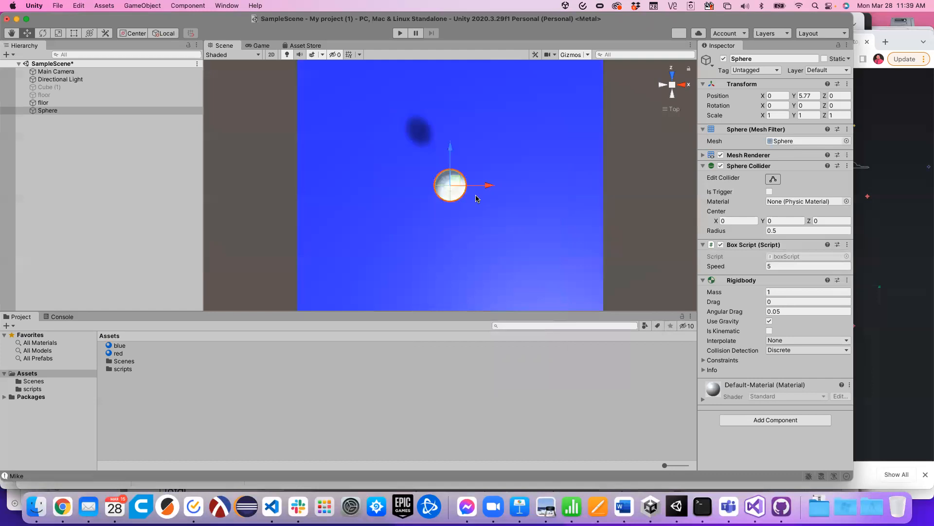
Quit Unity, saving the changes to SampleScene, and return to GitHub Desktop
left_click(38, 5)
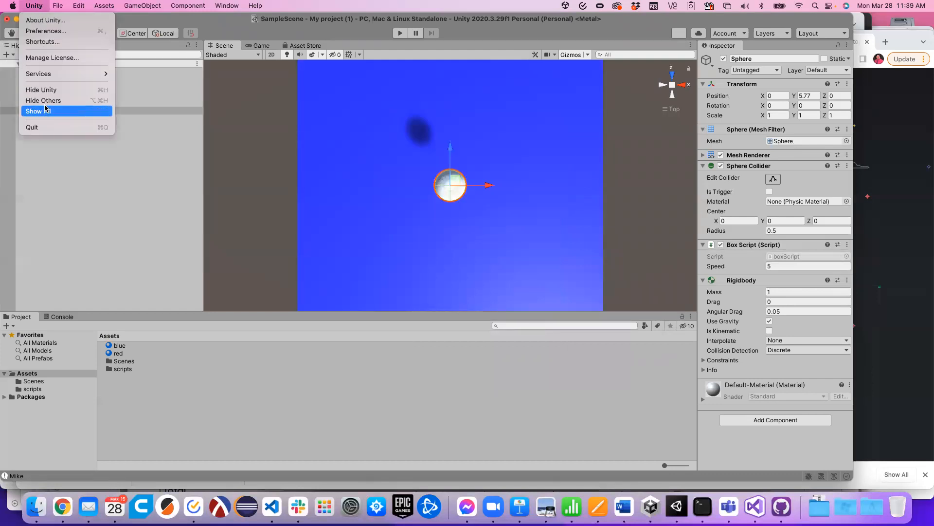
left_click(46, 128)
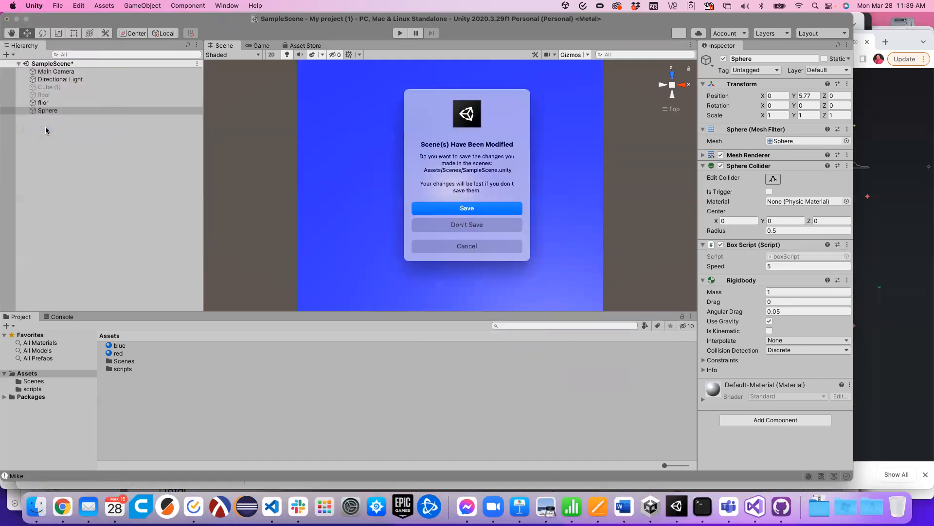
left_click(469, 210)
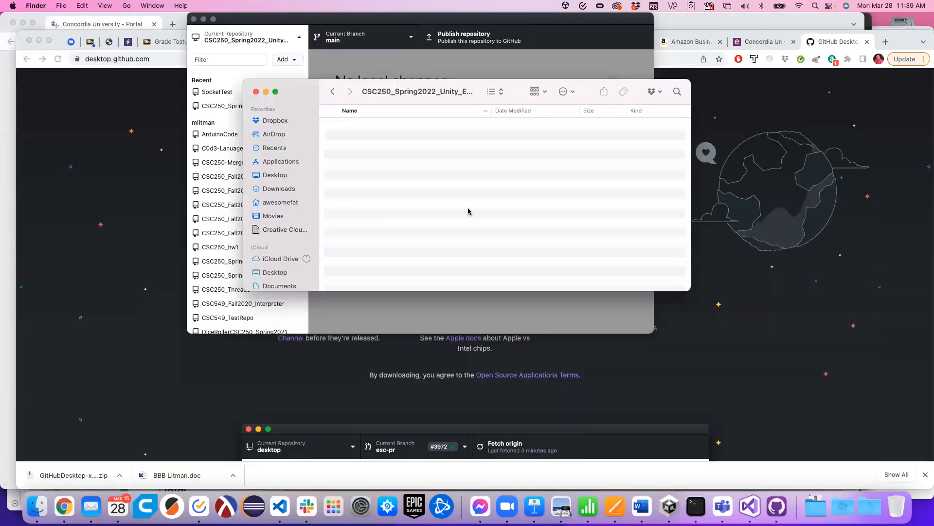
left_click(485, 20)
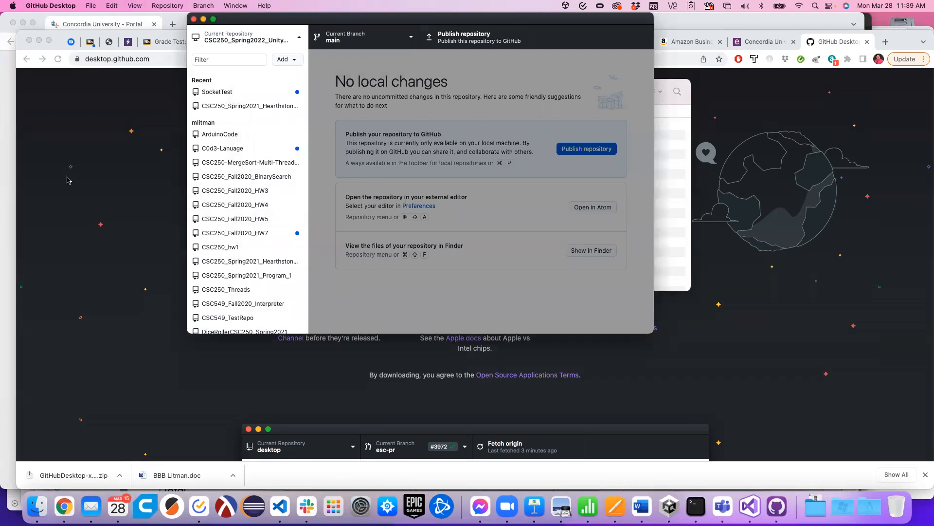
Switch to Unity Hub and dismiss the notice about the already open project
left_click(99, 305)
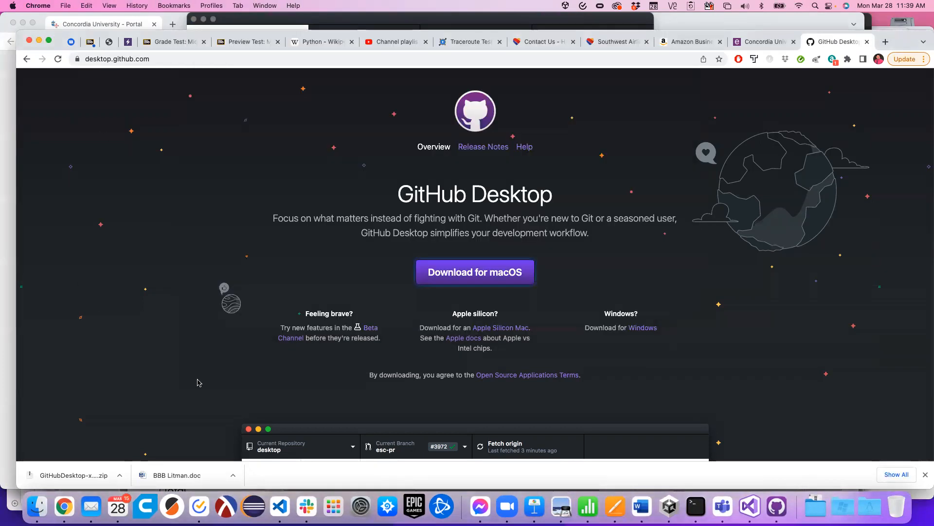
key("super+Tab")
key("super+Tab")
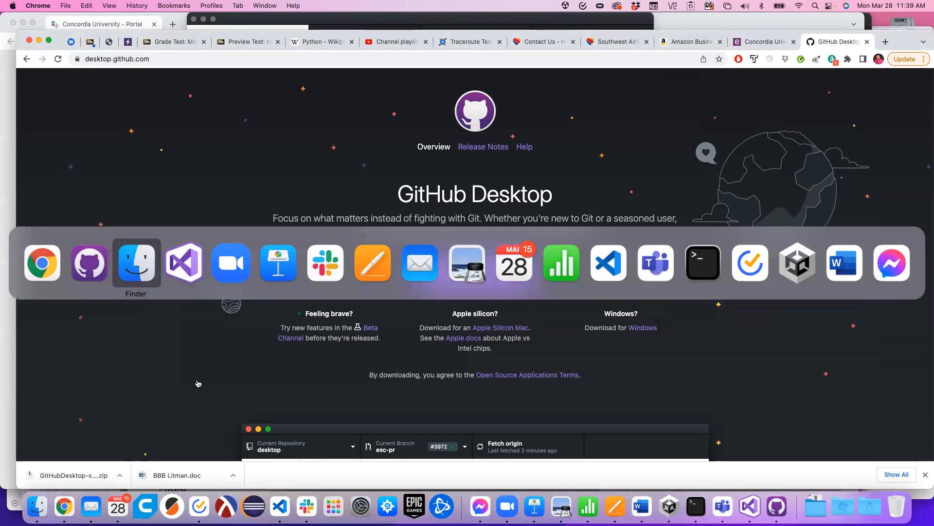
key("super+Tab")
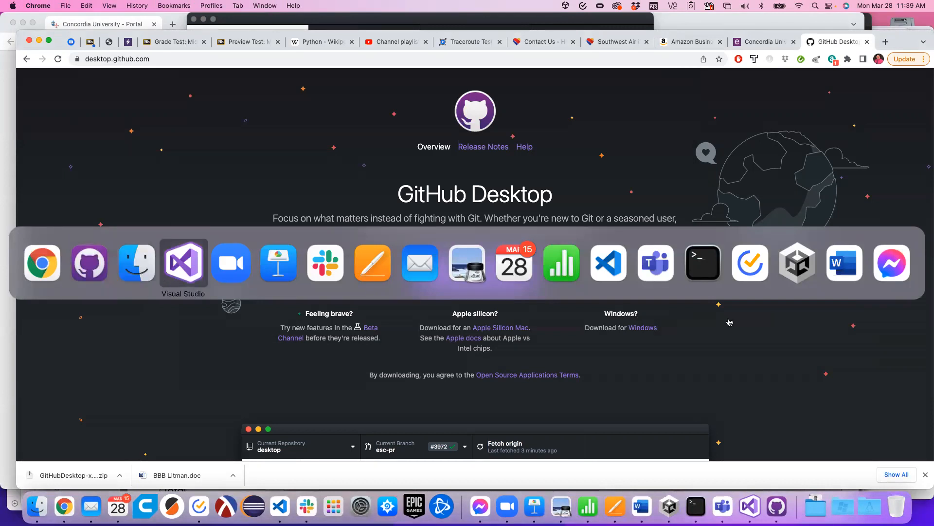
left_click(794, 275)
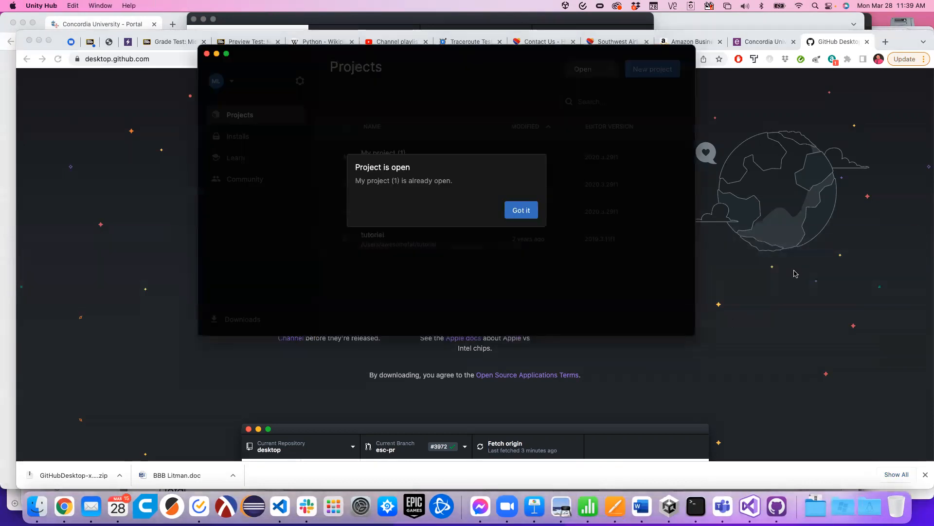
left_click(528, 212)
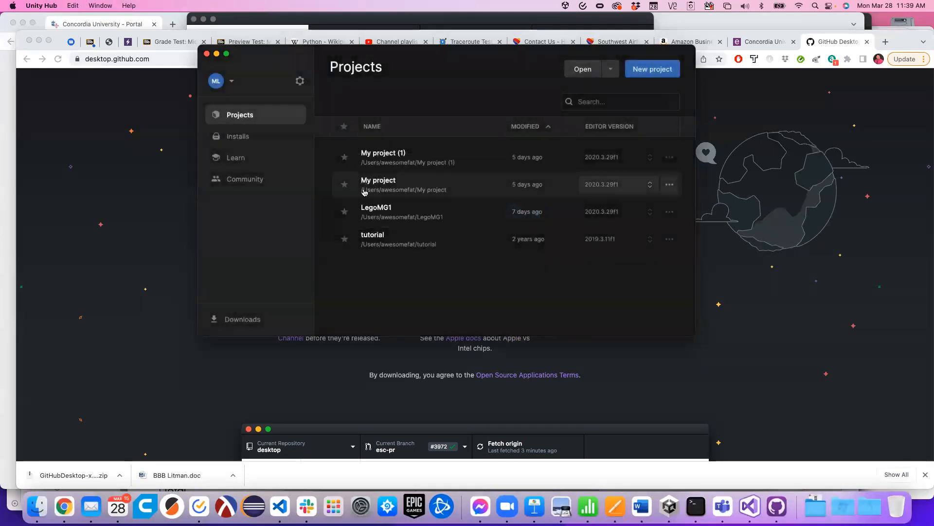
left_click(654, 69)
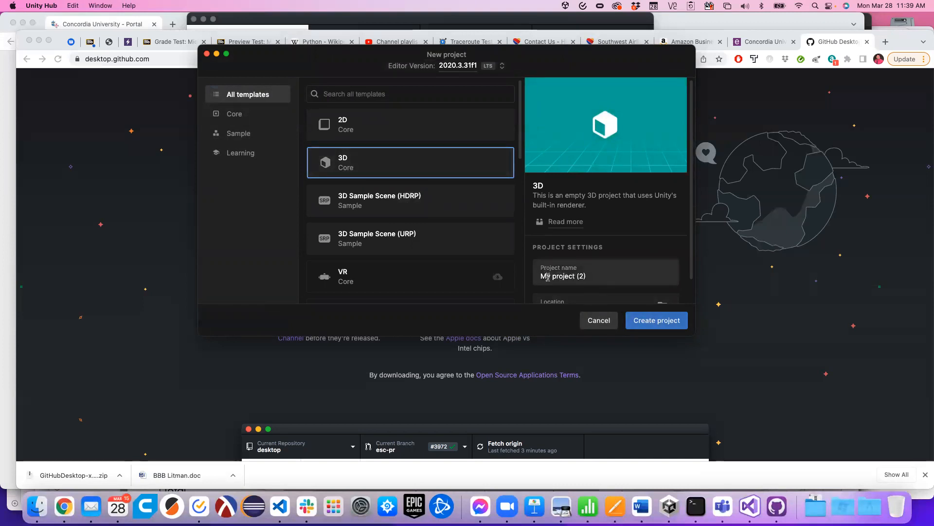
scroll(647, 262, "down", 1)
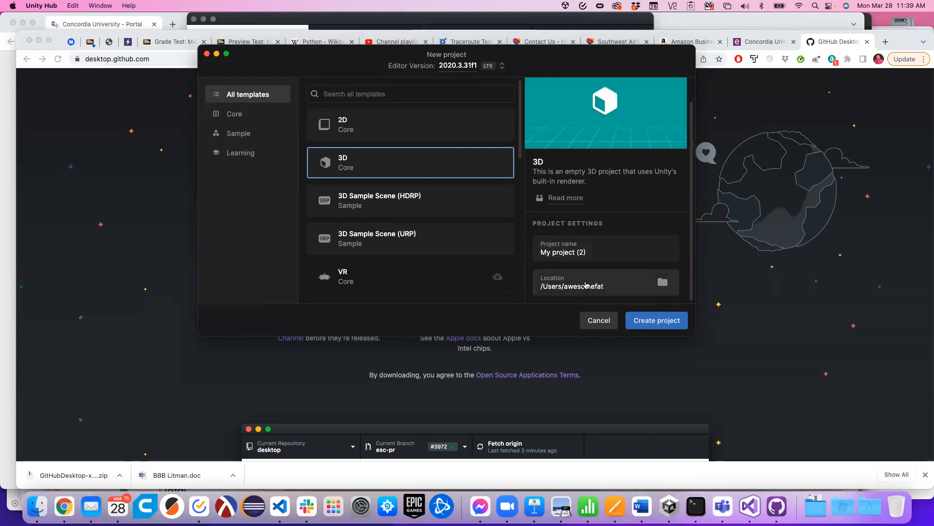
left_click(660, 286)
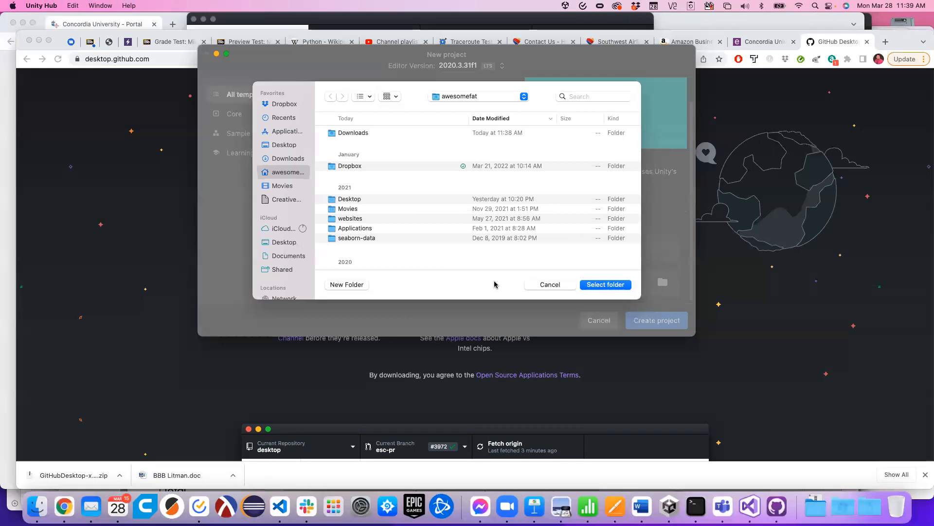
double_click(344, 133)
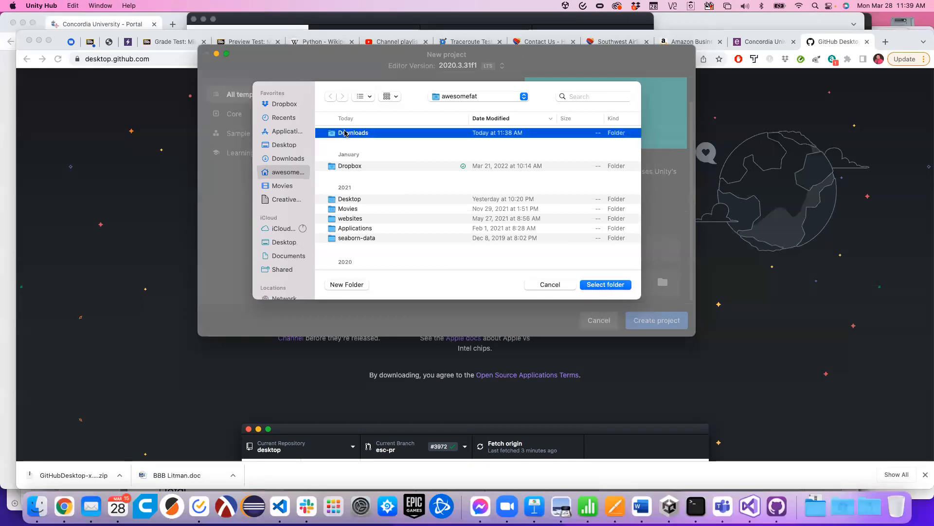
double_click(340, 135)
double_click(354, 137)
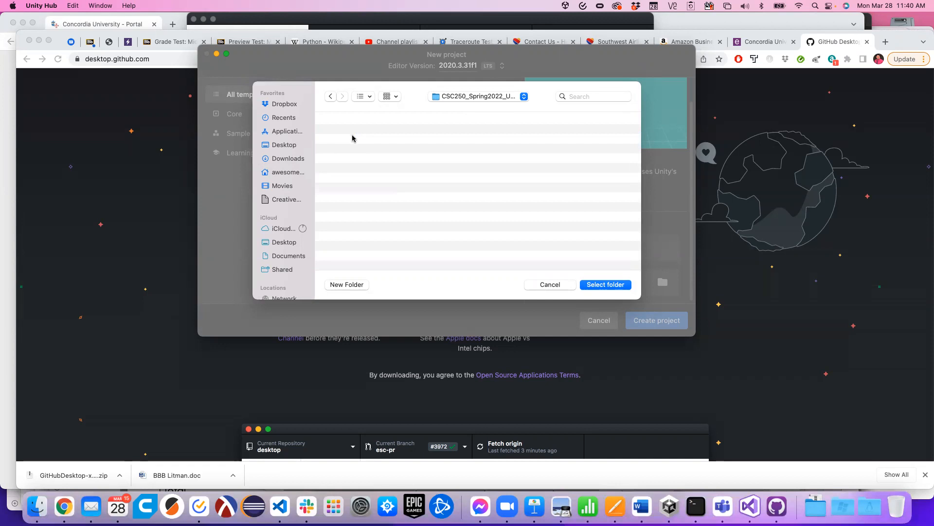
left_click(546, 289)
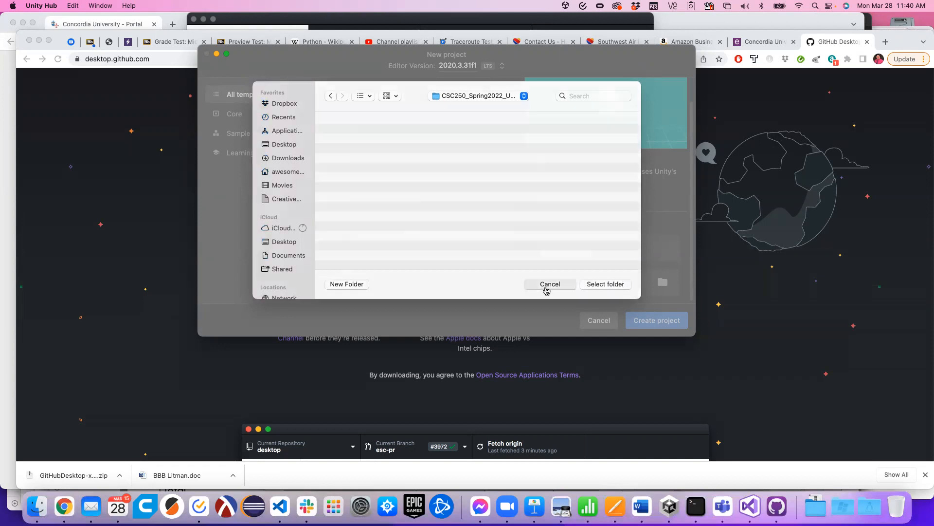
left_click(599, 319)
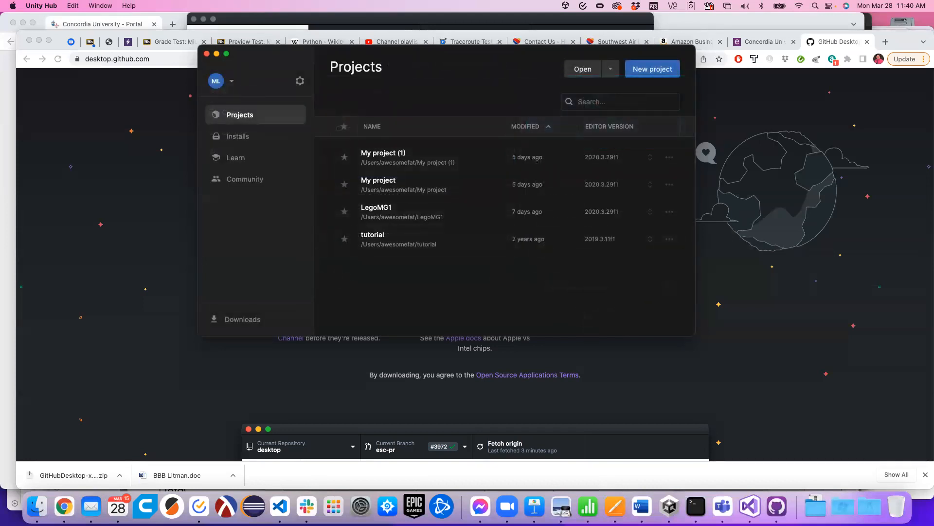
In Finder, copy the My project (1) folder from the home folder
left_click(37, 506)
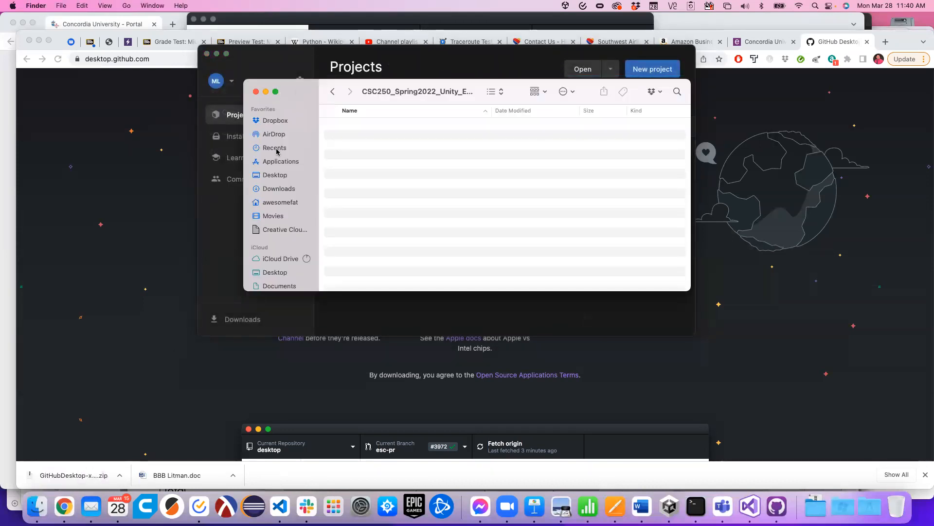
left_click(279, 202)
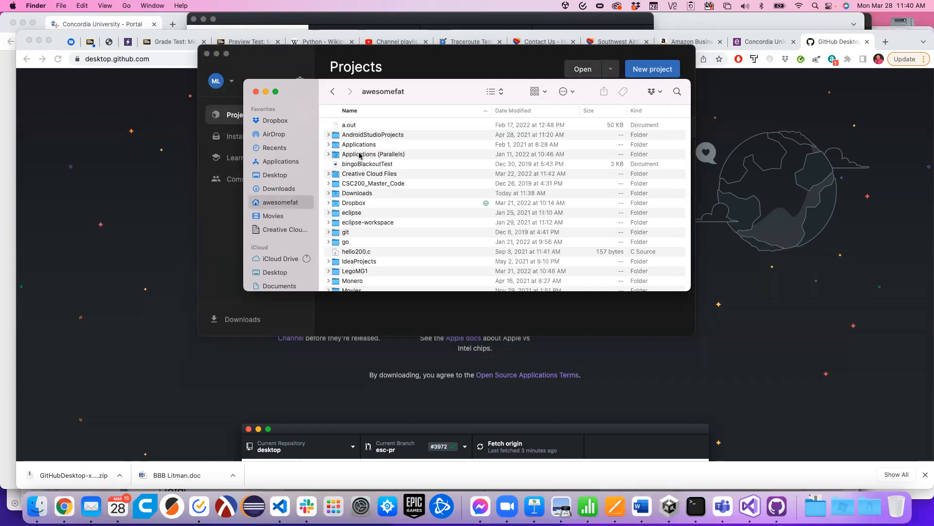
scroll(403, 161, "down", 5)
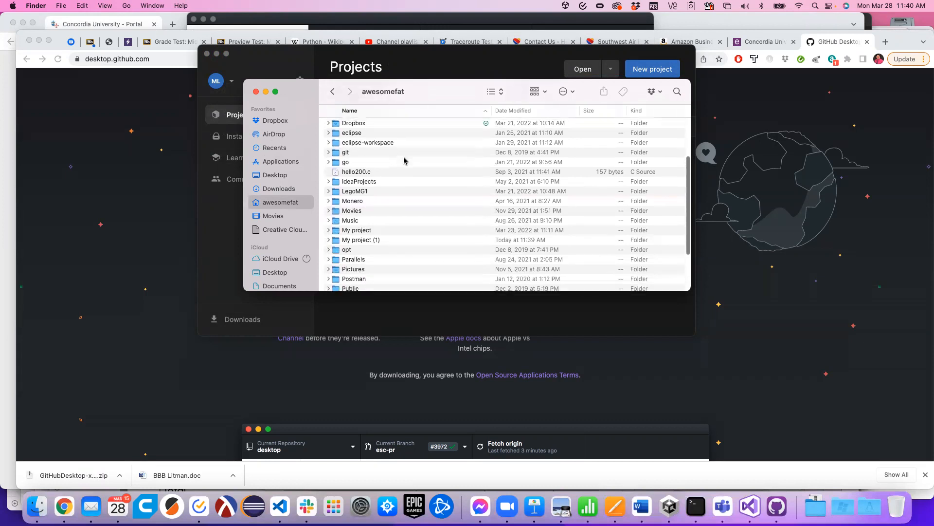
scroll(404, 160, "down", 1)
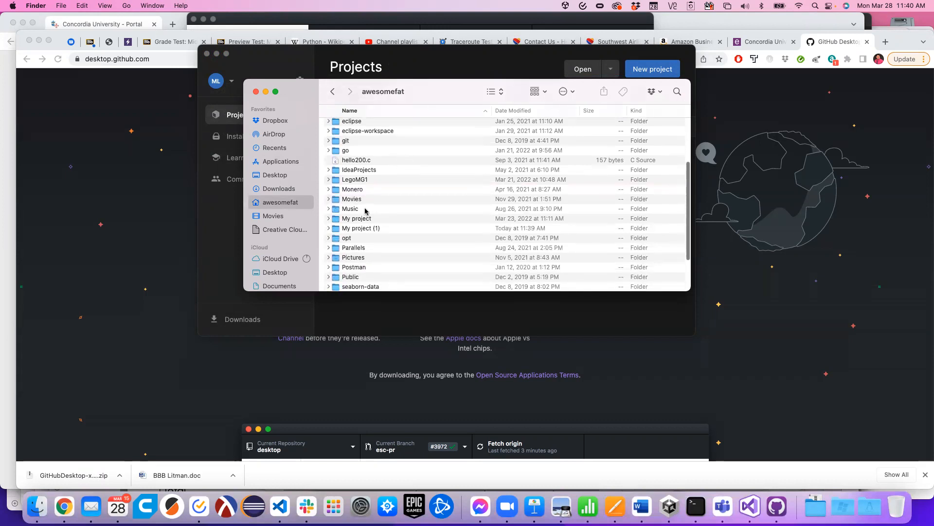
left_click(351, 230)
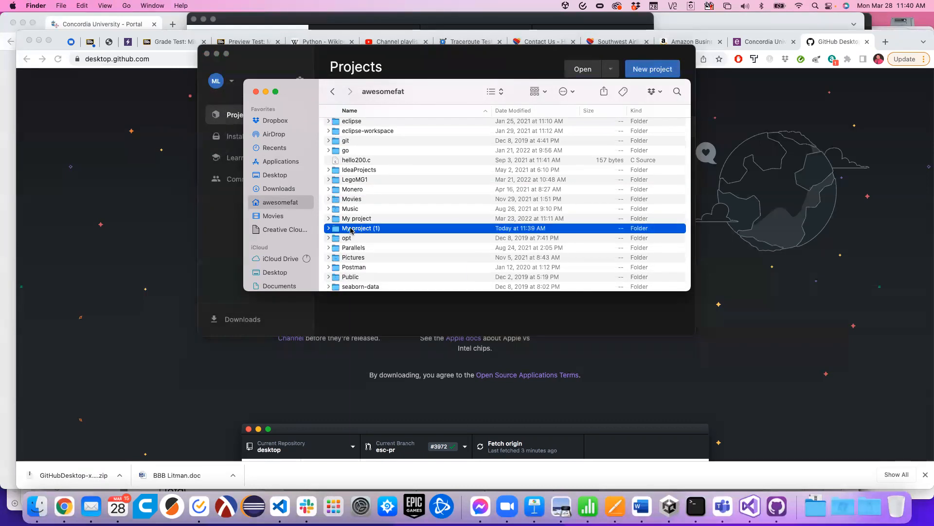
right_click(351, 229)
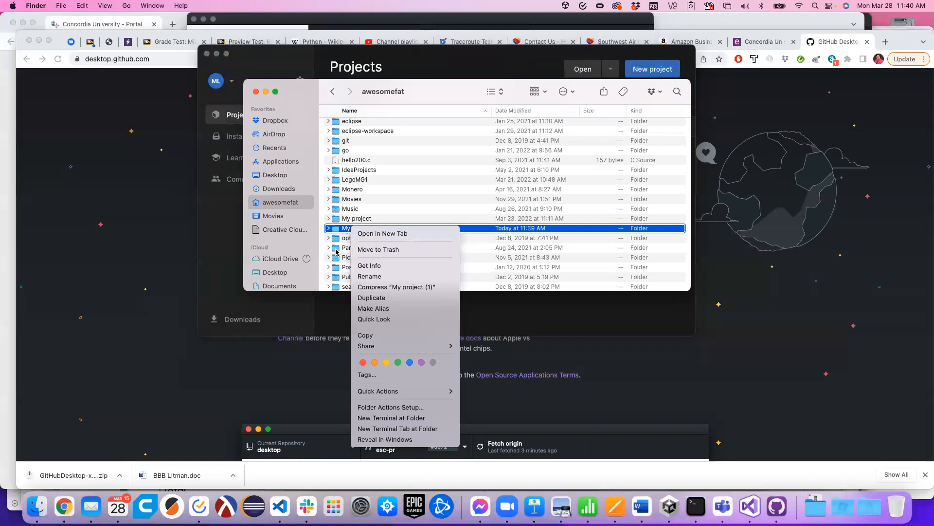
left_click(81, 6)
left_click(84, 6)
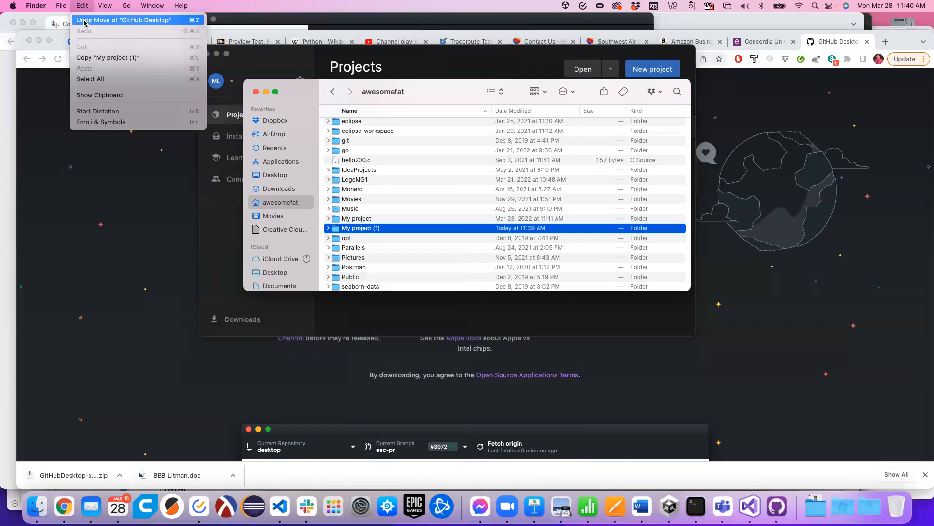
left_click(90, 58)
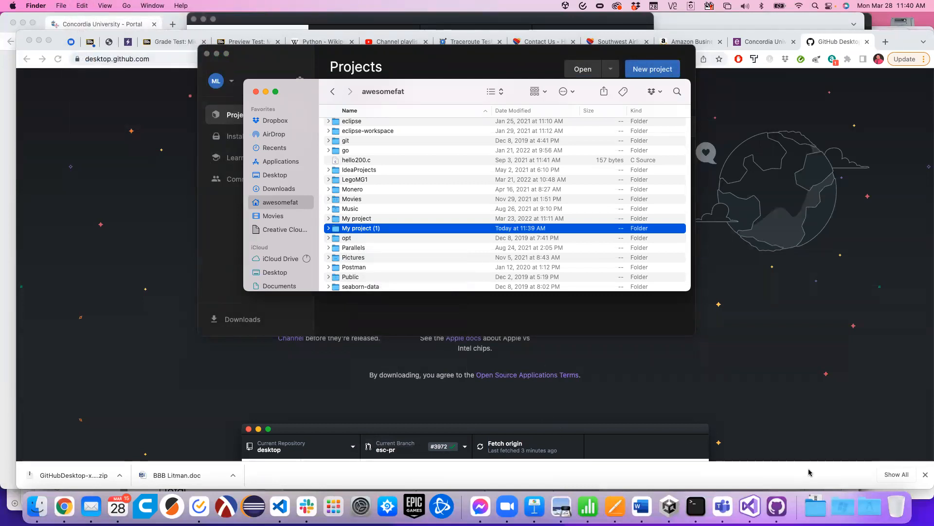
Paste the copied project folder into the CSC250_Spring2022_Unity_Example folder inside repos in Downloads
left_click(817, 505)
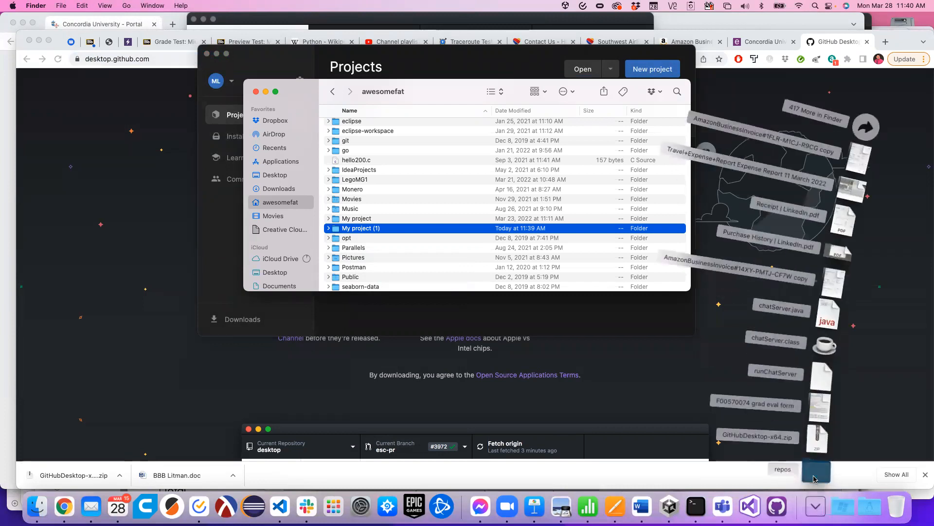
left_click(817, 470)
left_click(362, 141)
double_click(362, 141)
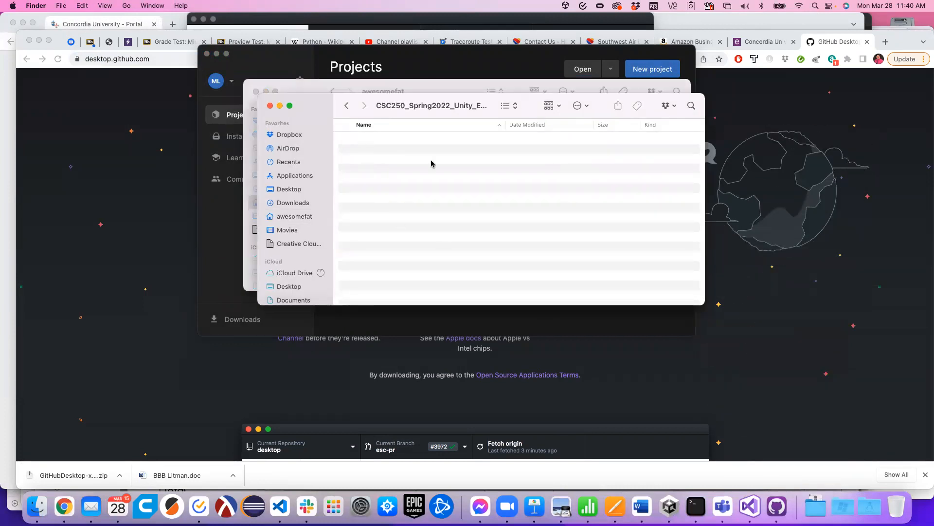
right_click(409, 217)
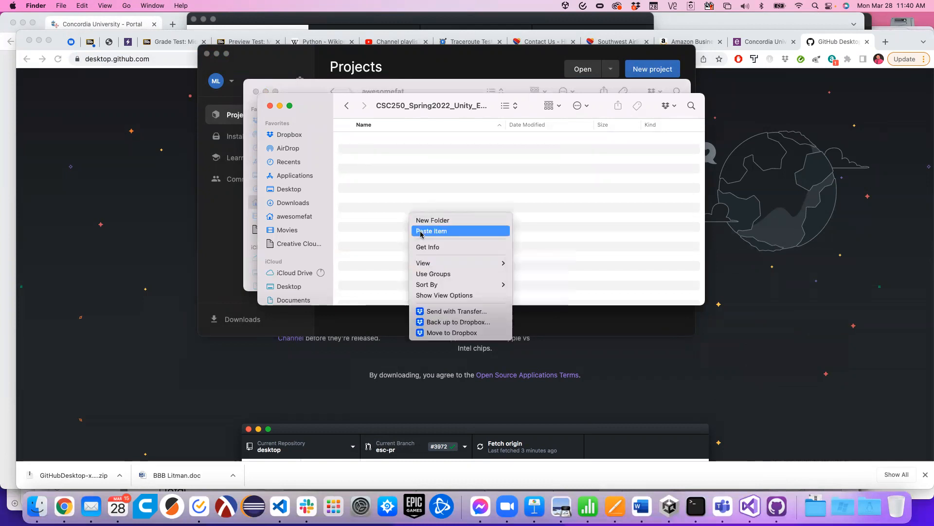
left_click(421, 231)
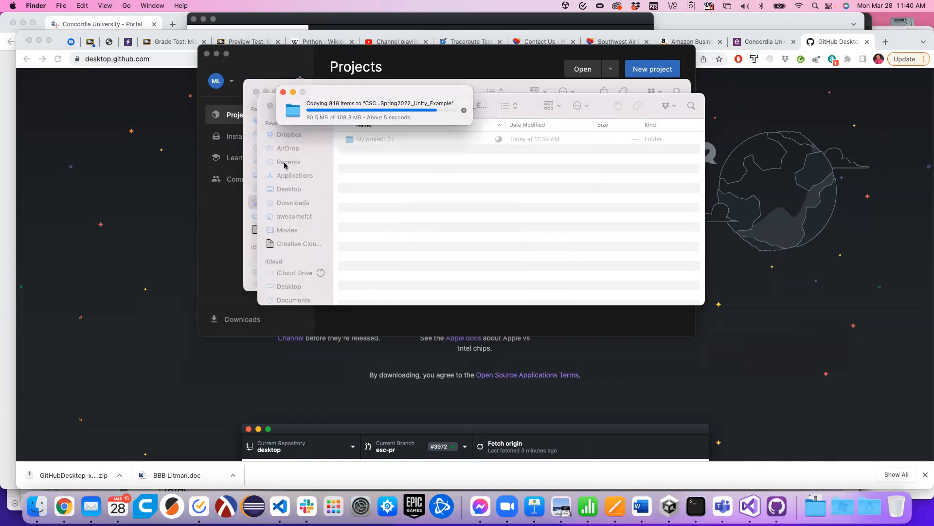
Close the repository folder's window and move the original My project (1) folder in the home folder to the Trash
left_click(271, 106)
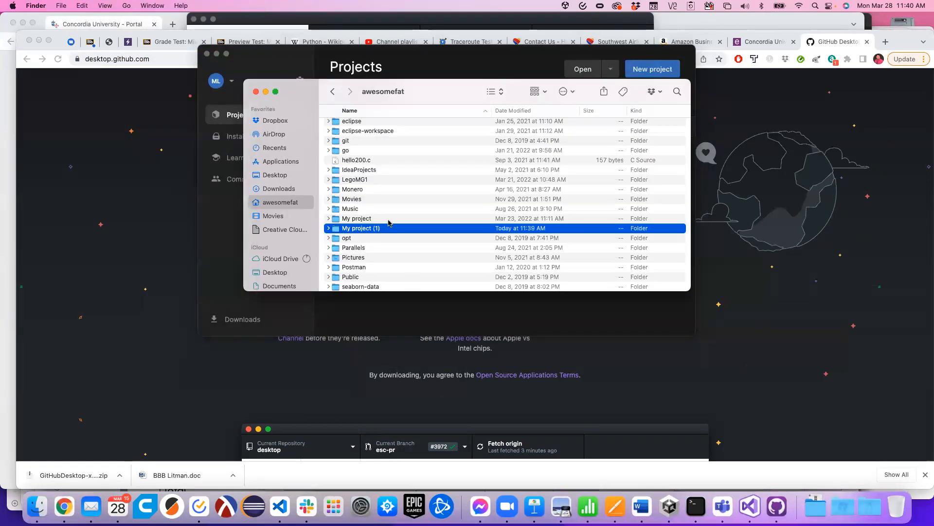
right_click(337, 232)
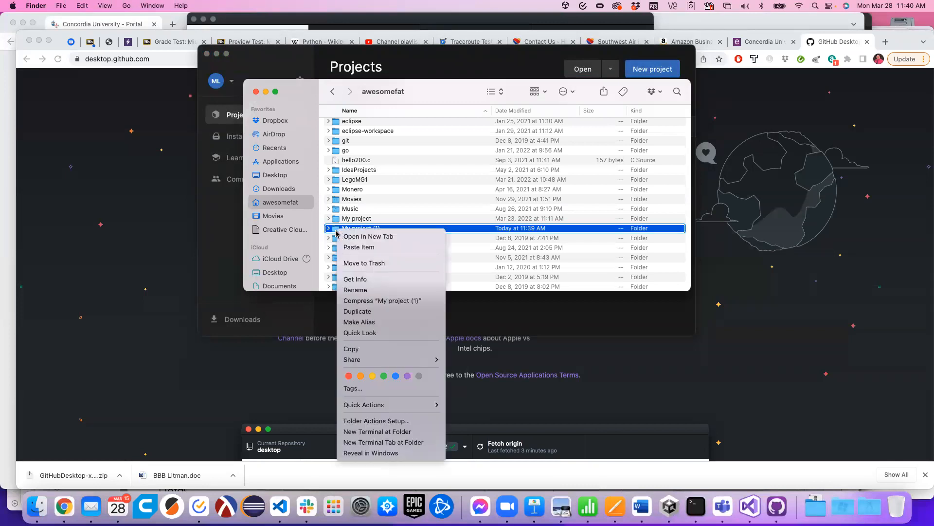
left_click(363, 265)
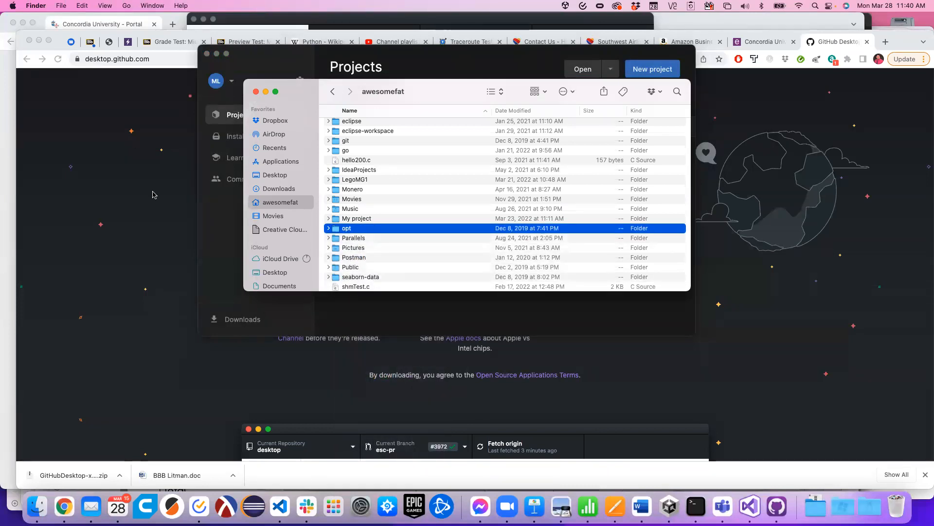
In Unity Hub, open the My project (1) copy stored in the repository folder inside repos in Downloads
left_click(366, 55)
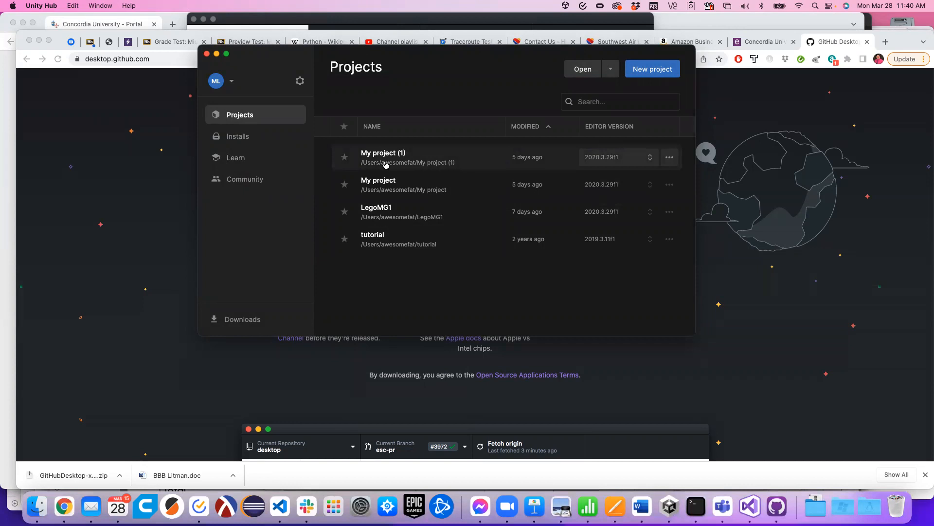
left_click(587, 71)
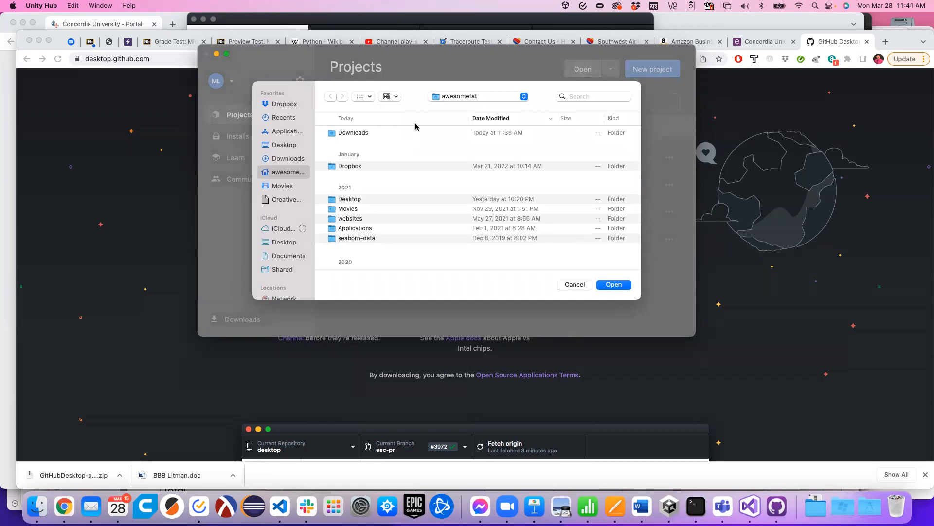
left_click(282, 159)
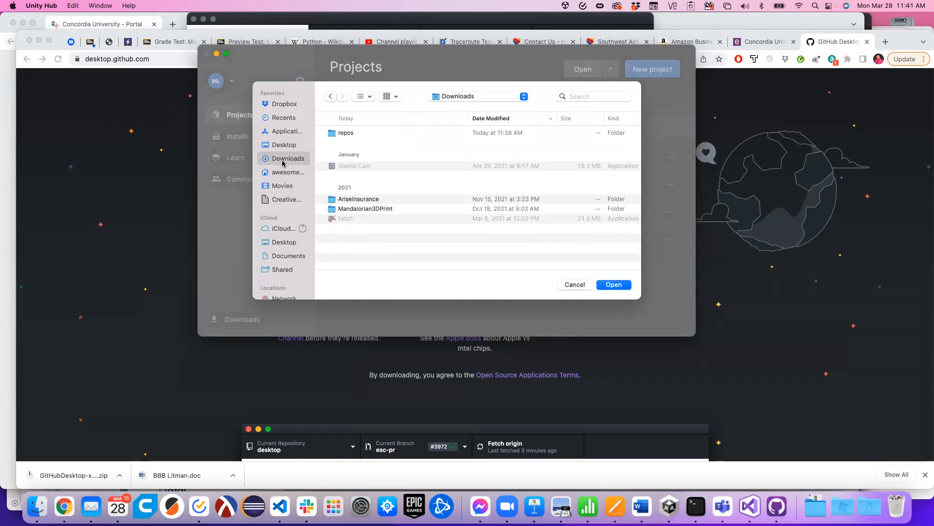
double_click(352, 134)
double_click(348, 134)
double_click(346, 135)
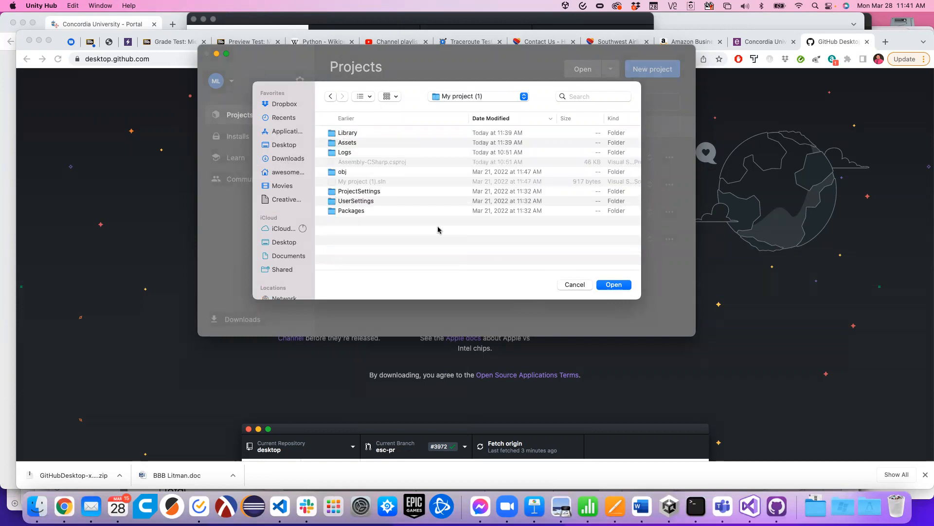
left_click(611, 286)
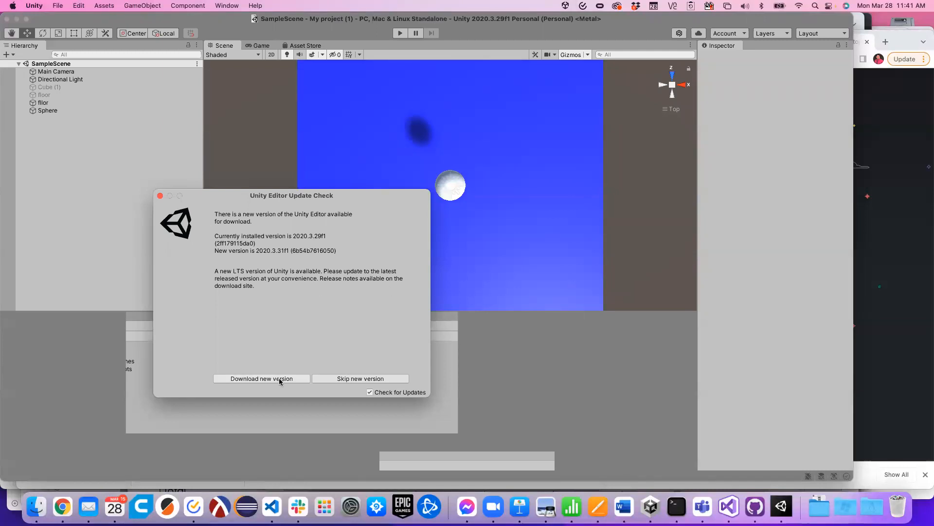
Dismiss the Unity Editor update notice and test-run SampleScene in Play mode, stopping it again
left_click(160, 195)
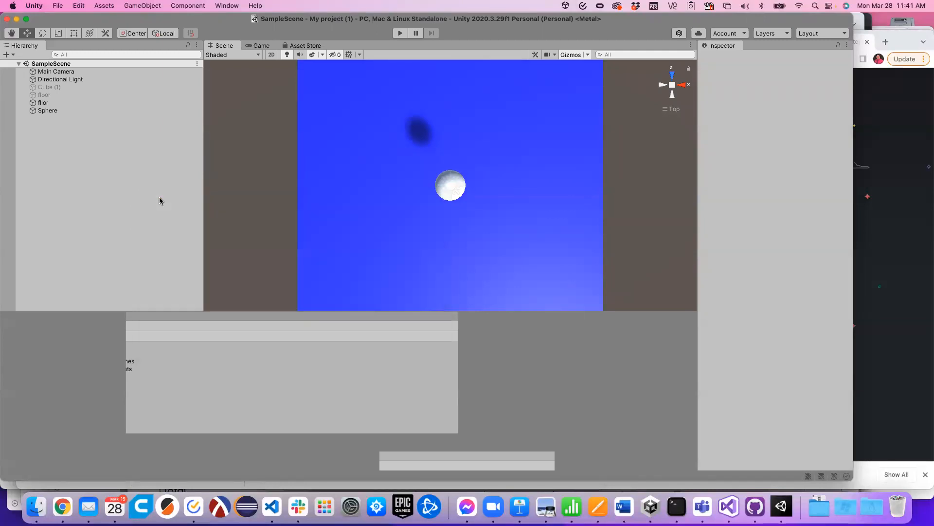
left_click(401, 34)
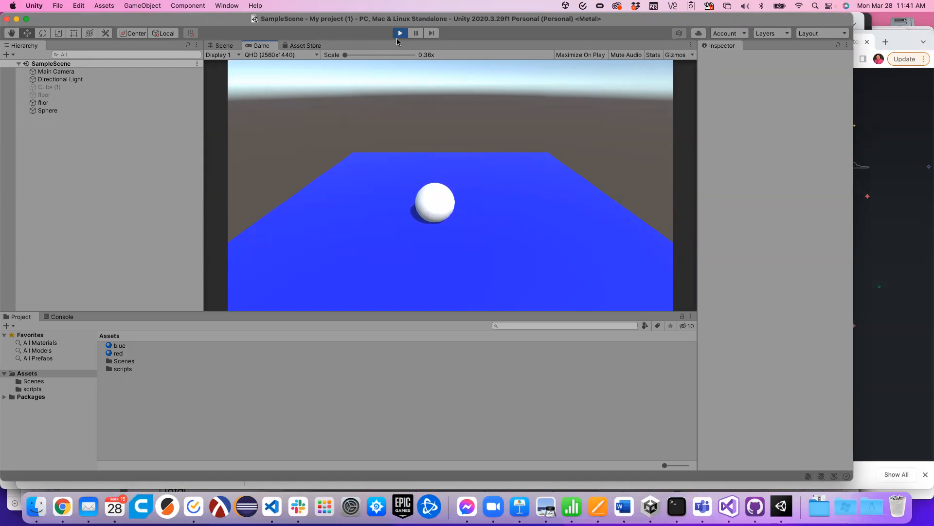
left_click(399, 35)
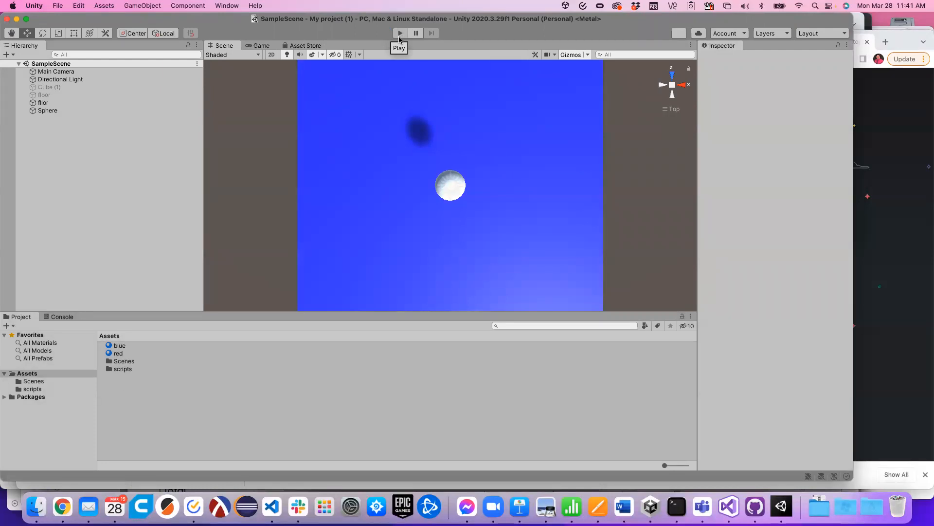
Switch to Chrome, return from the GitHub Desktop page to the GitHub home page, and look through the recent repositories
key("super+Tab")
key("super+Tab")
key("super+Tab")
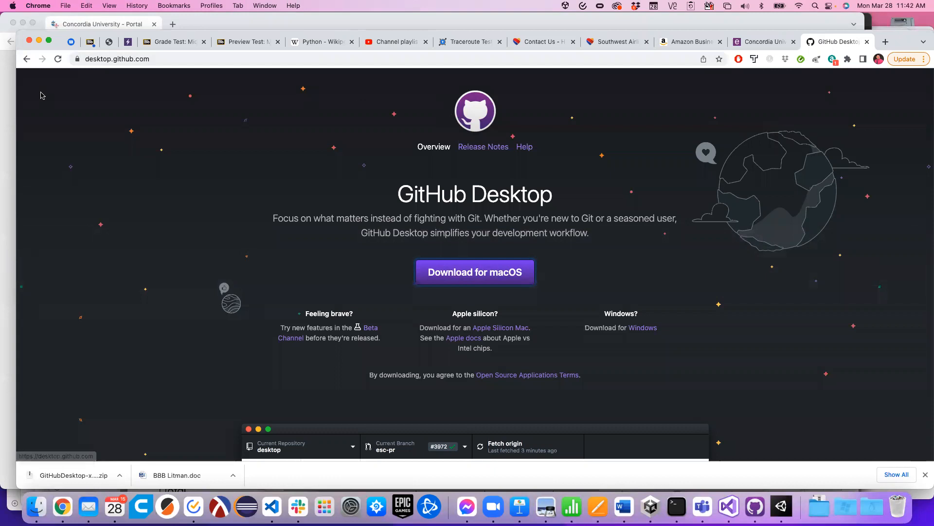
left_click(26, 58)
left_click(26, 59)
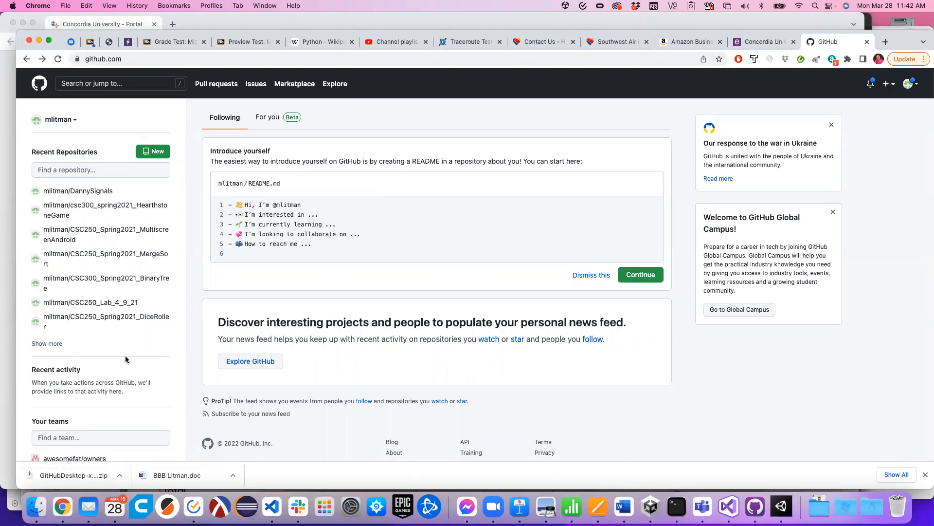
scroll(125, 359, "down", 1)
scroll(337, 316, "down", 2)
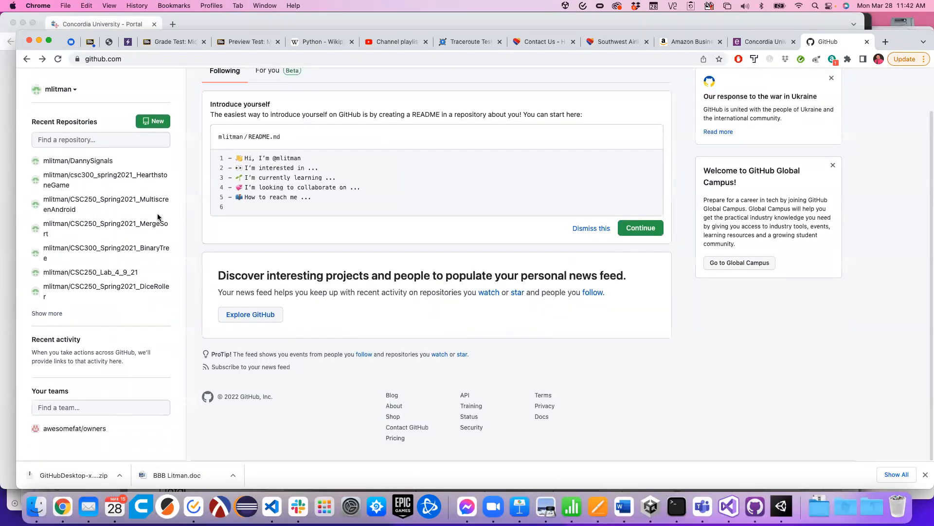
mouse_move(86, 197)
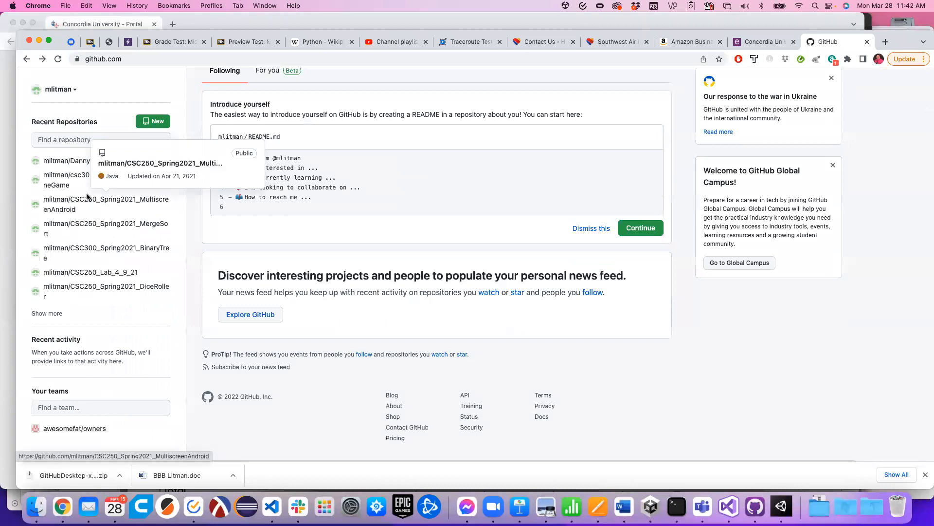
Filter the recent repositories on GitHub by CSC250_Spring2022
left_click(58, 141)
type("CSC250")
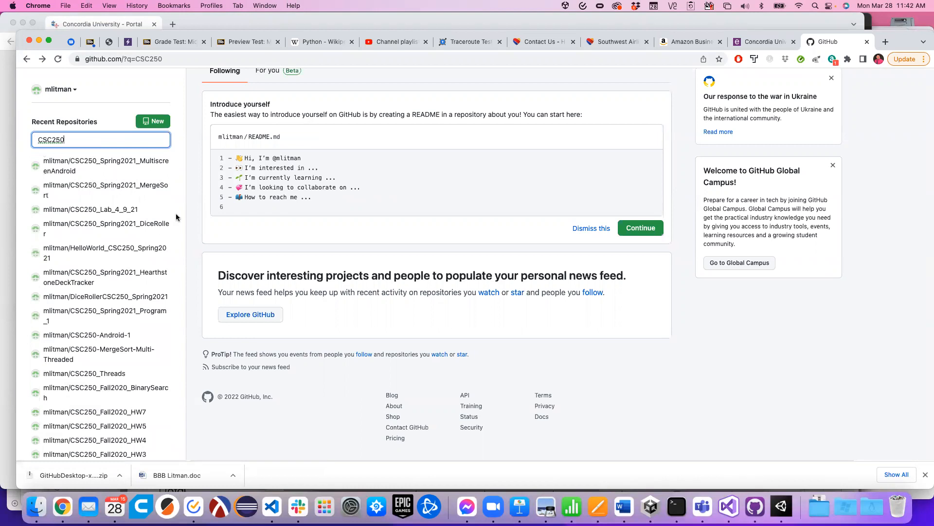
type("_Spring2-22")
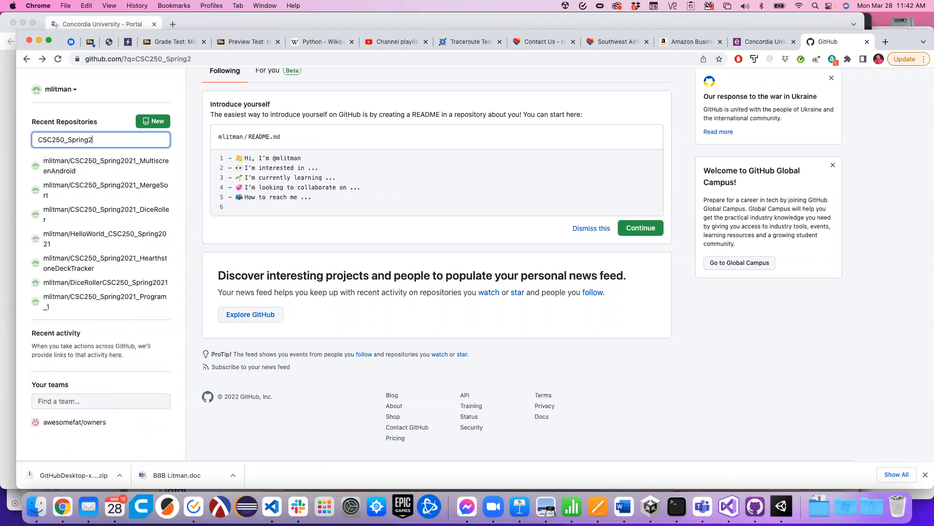
key("BackSpace")
key("BackSpace")
key("BackSpace")
type("022")
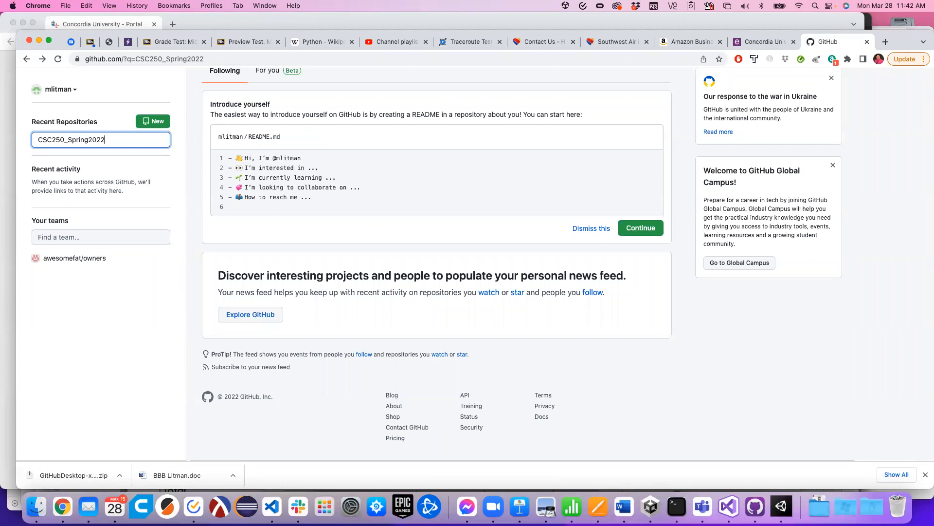
Switch to GitHub Desktop, close the repository list, and commit all changed project files to main with the summary "initial commit"
key("super+Tab")
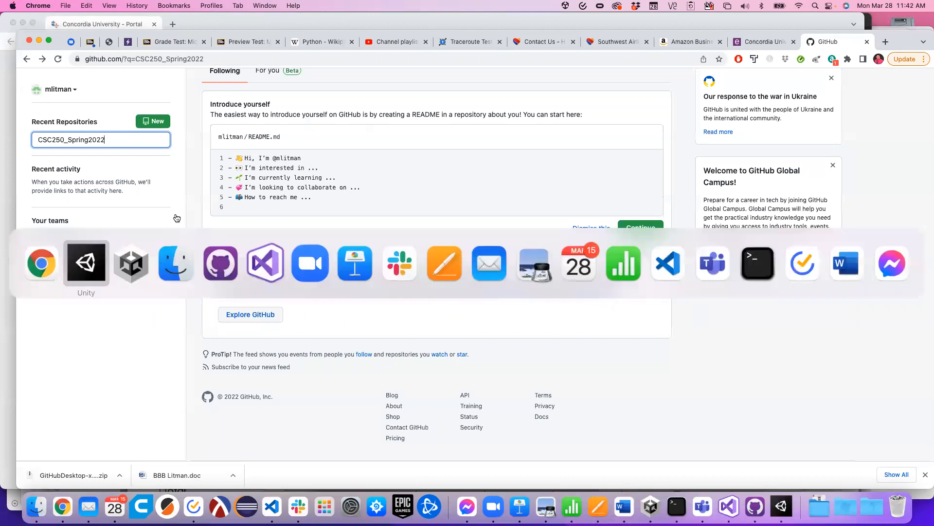
key("super+Tab")
key("super+Tab")
key("super+Tab")
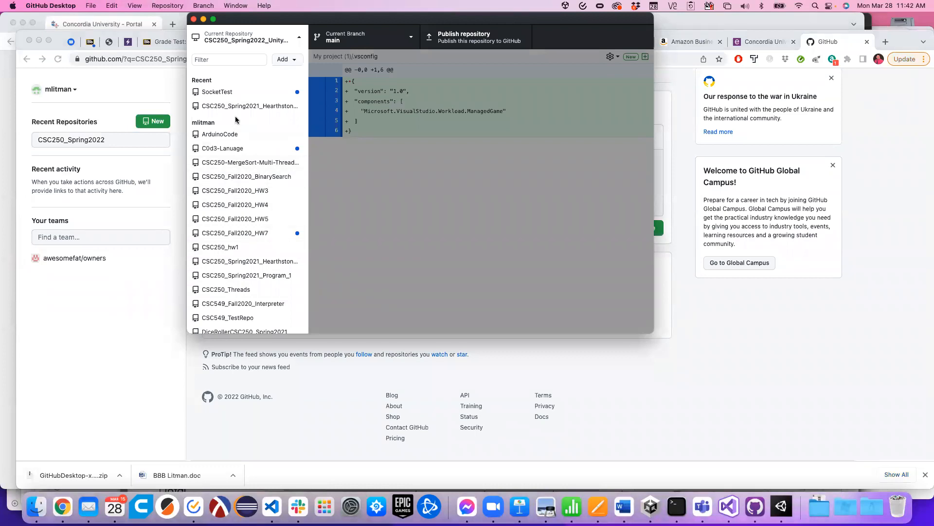
left_click(243, 35)
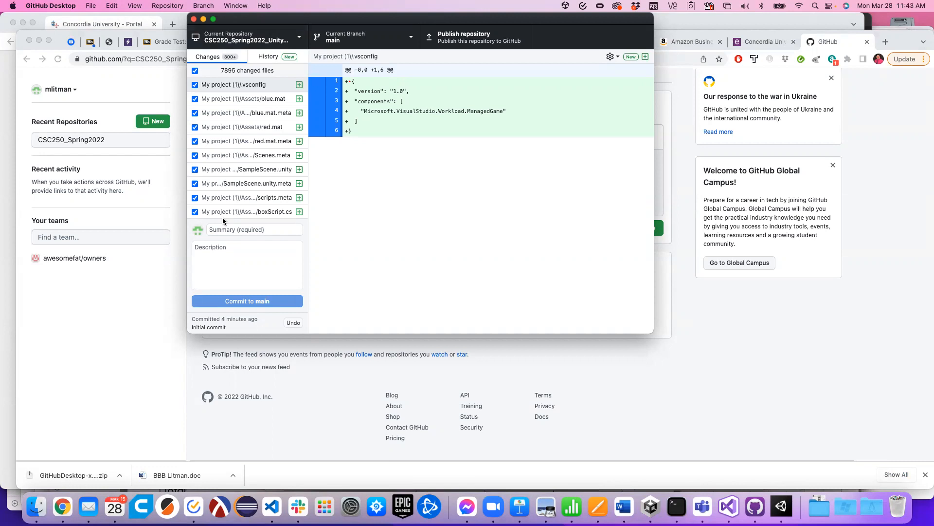
left_click(232, 231)
type("initial commit")
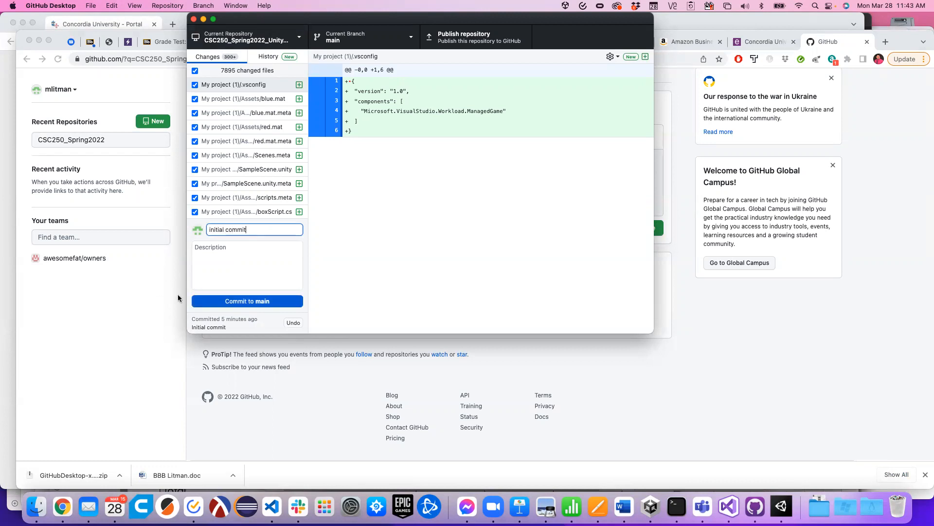
left_click(221, 301)
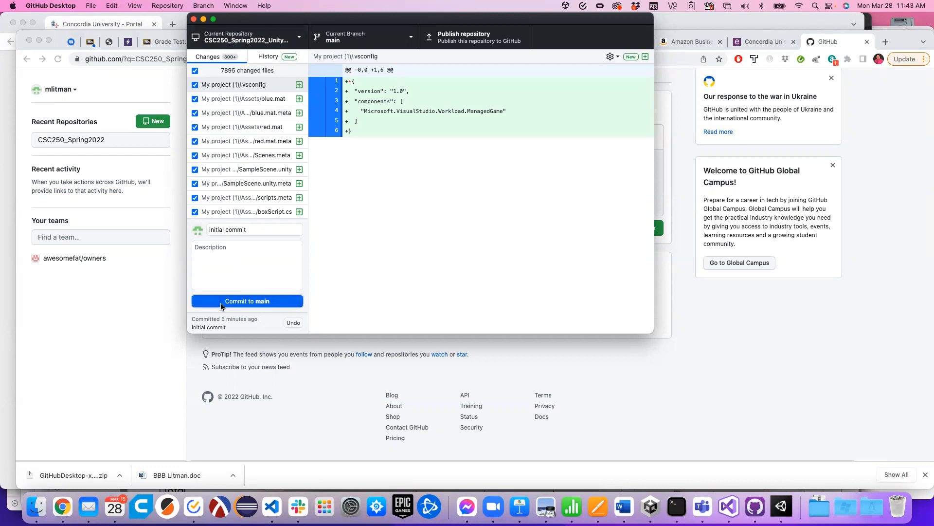
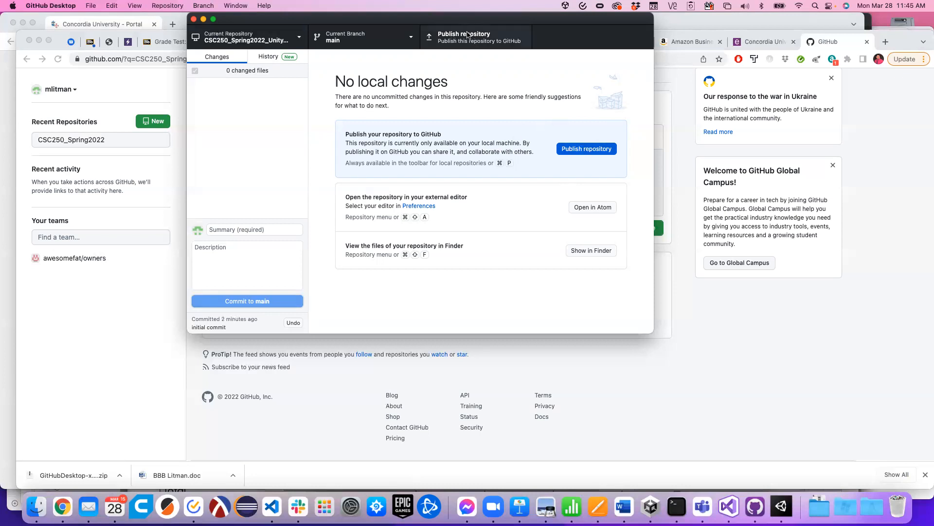
Publish the repository to GitHub.com as CSC250_Spring2022_Unity_Example with the code not kept private
left_click(587, 148)
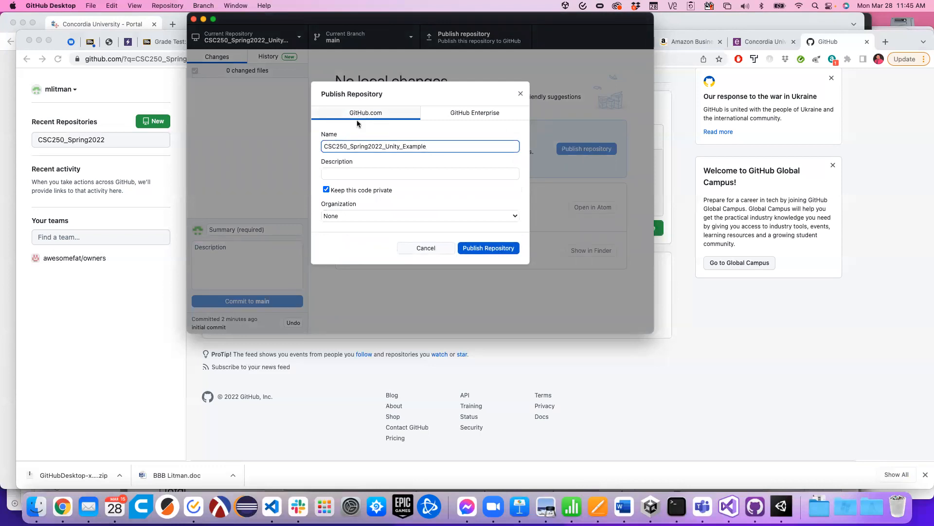
left_click(325, 190)
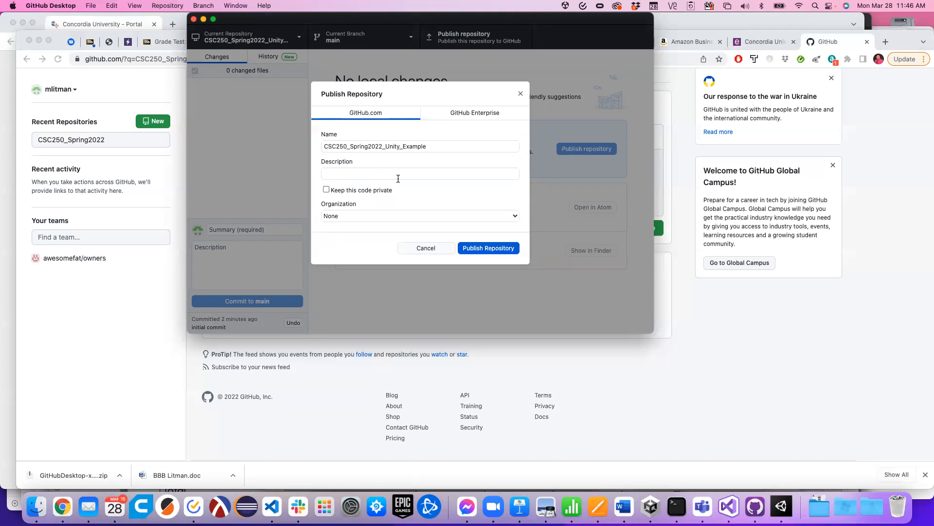
left_click(493, 251)
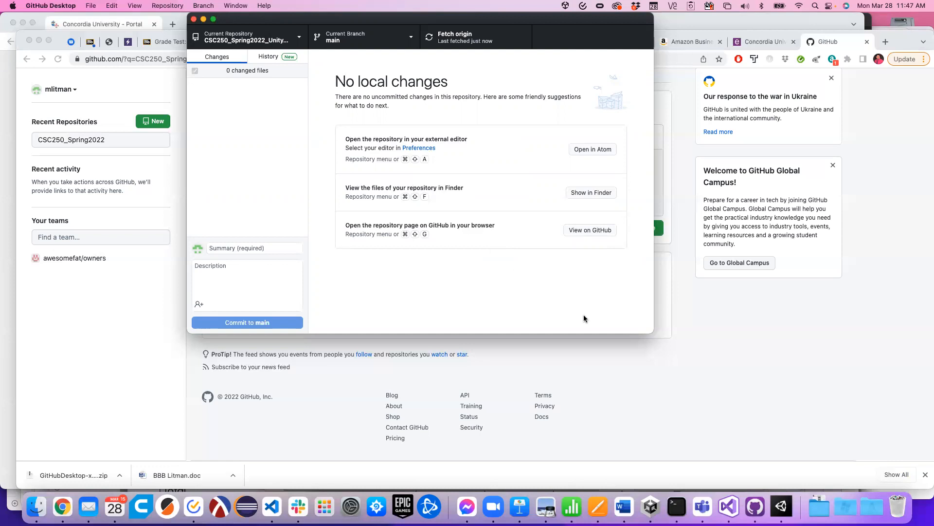
Switch to Chrome, clear the repository filter on the GitHub home page, and reload the page
left_click(746, 335)
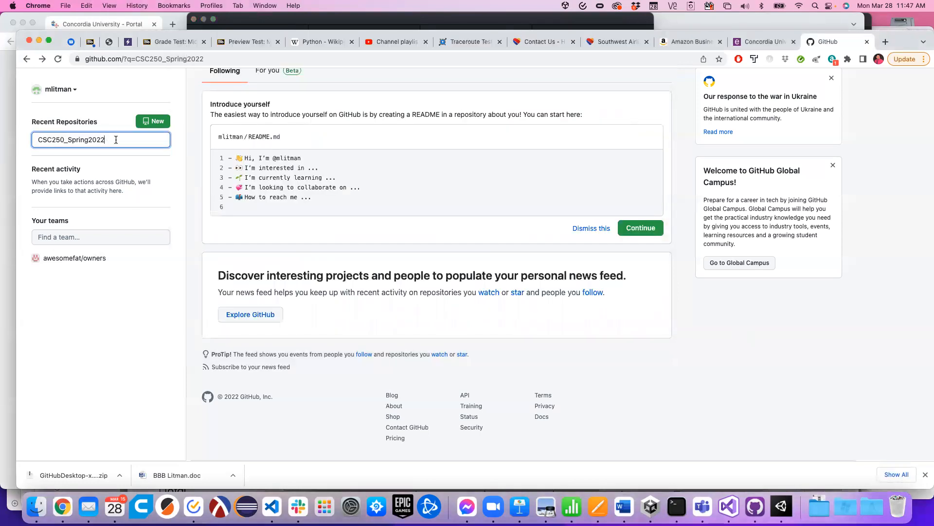
key("BackSpace")
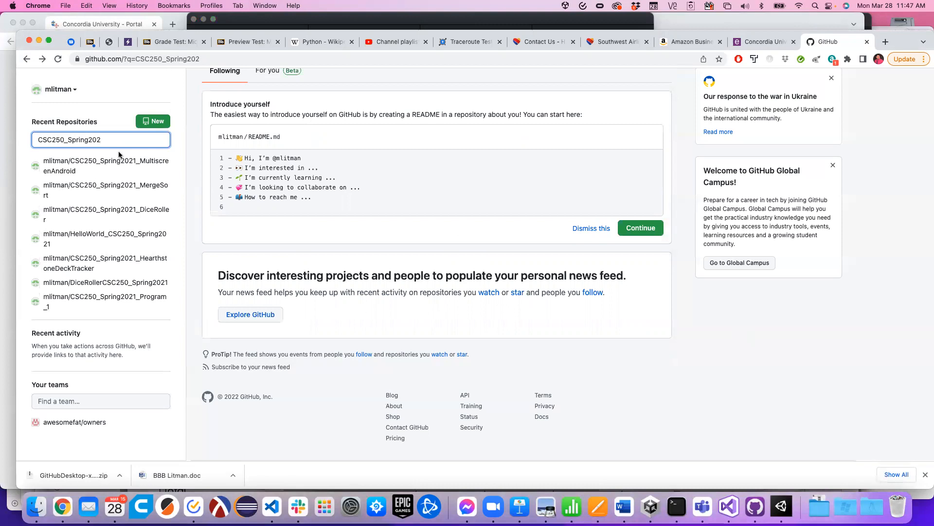
type("2")
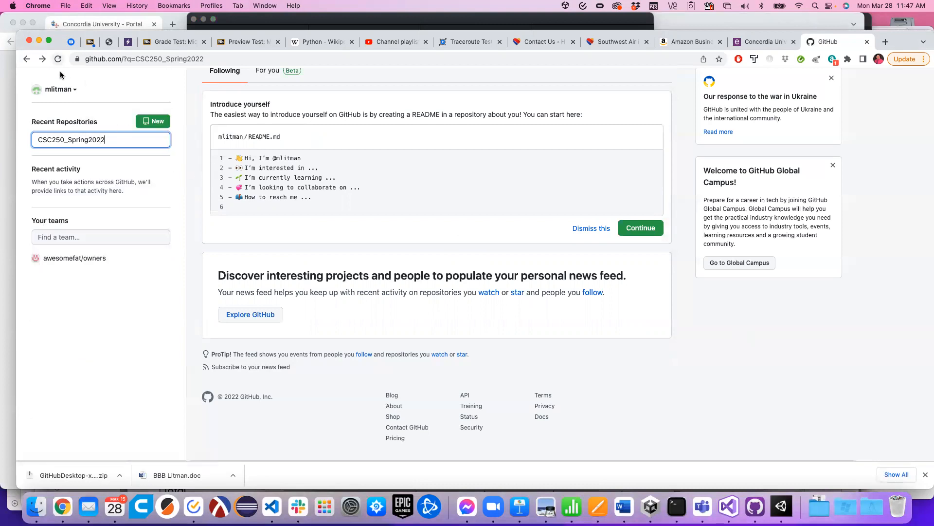
key("BackSpace")
key("BackSpace")
key("BackSpace")
key("BackSpace")
key("BackSpace")
key("BackSpace")
key("BackSpace")
key("BackSpace")
key("BackSpace")
key("BackSpace")
key("BackSpace")
key("BackSpace")
key("BackSpace")
key("BackSpace")
key("BackSpace")
key("BackSpace")
key("BackSpace")
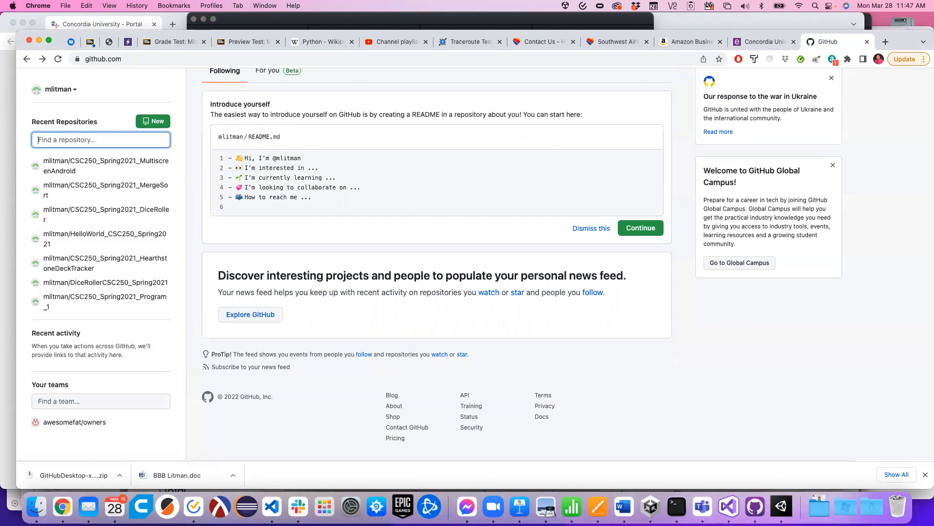
left_click(58, 58)
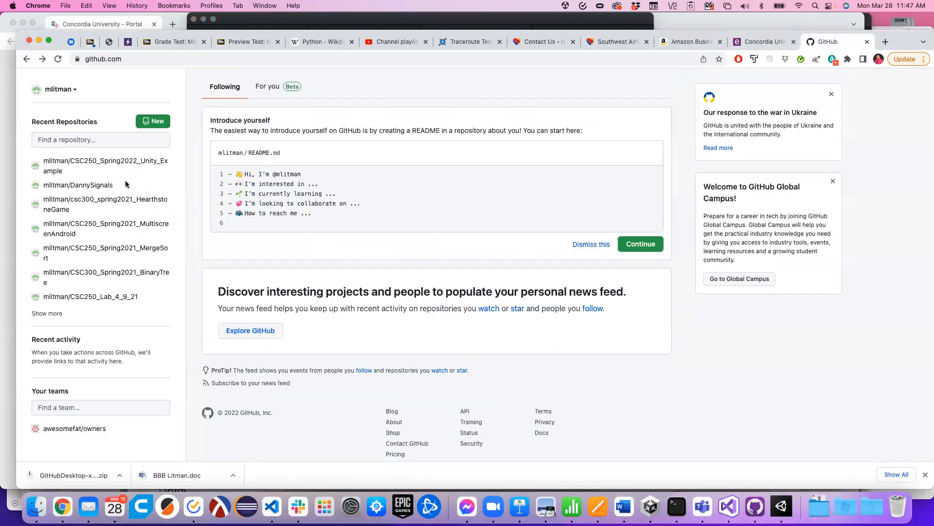
Open the CSC250_Spring2022_Unity_Example repository on GitHub and browse to boxScript.cs in My project (1)/Assets/scripts
left_click(95, 163)
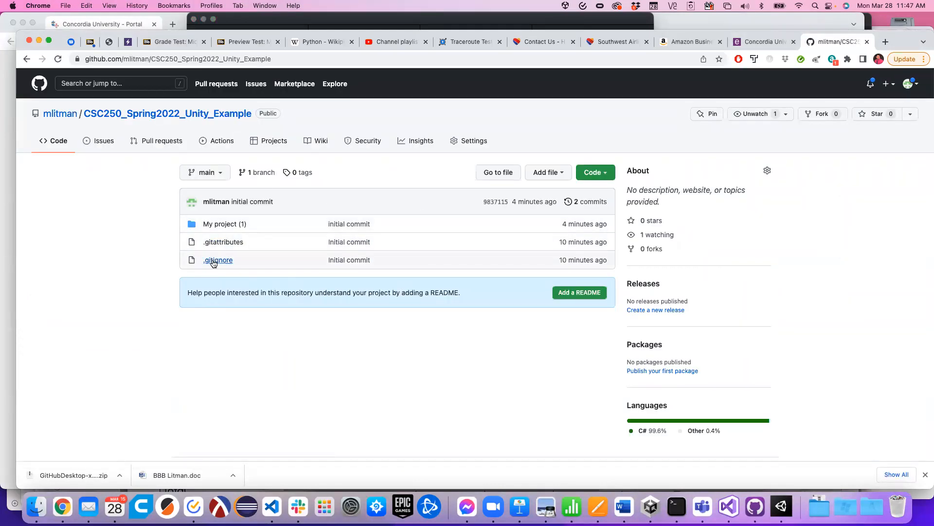
left_click(219, 225)
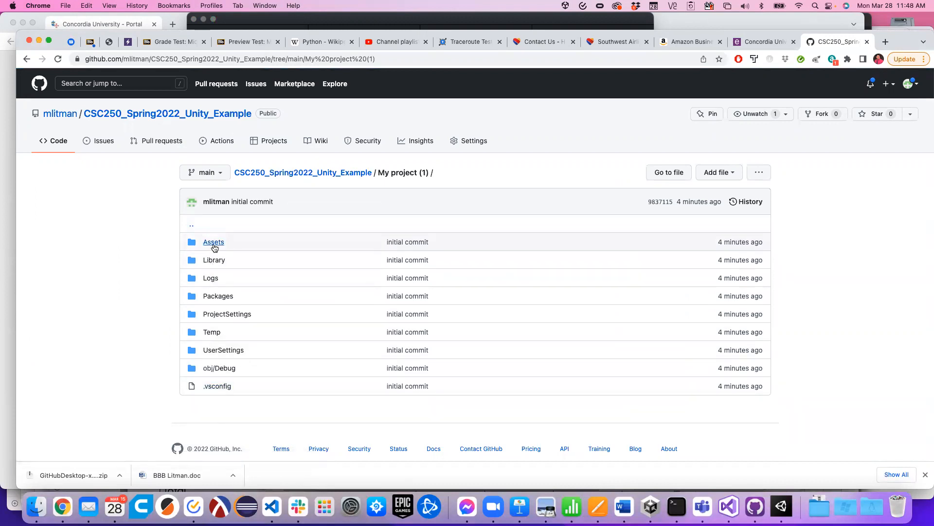
left_click(215, 244)
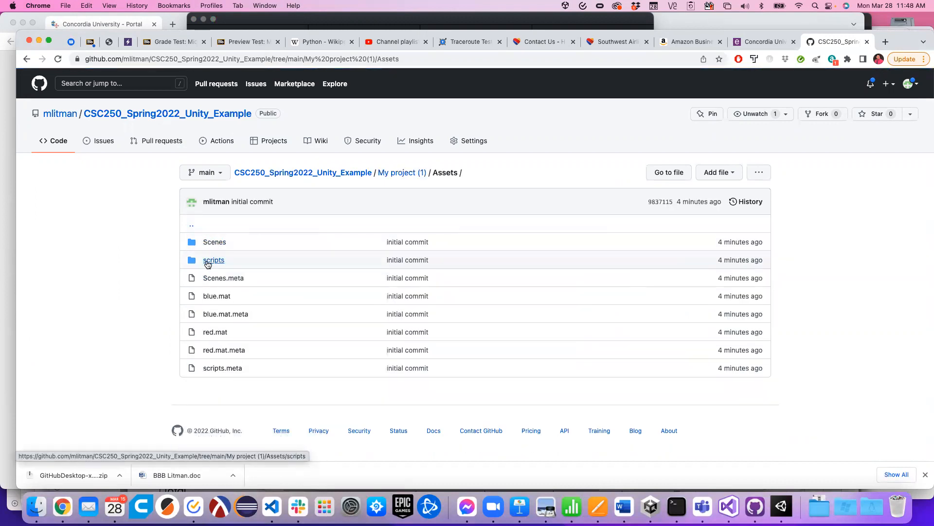
left_click(210, 261)
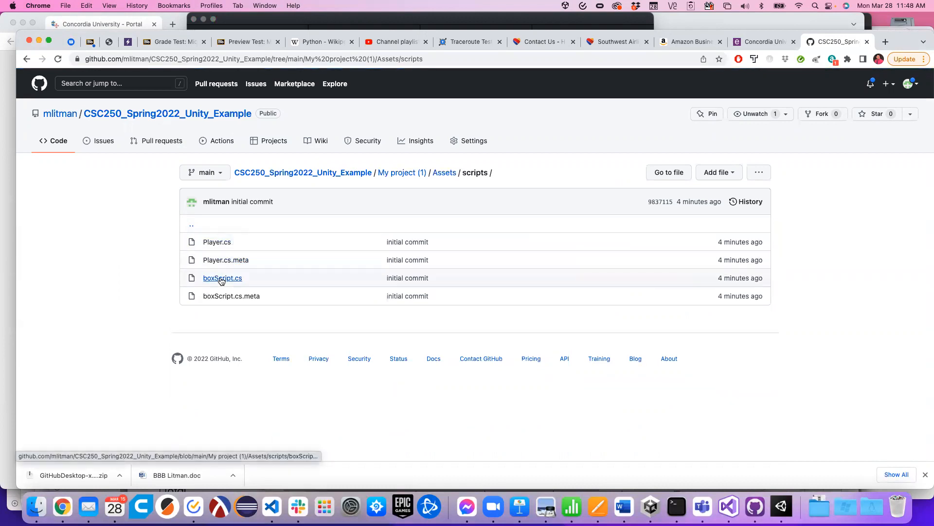
left_click(213, 282)
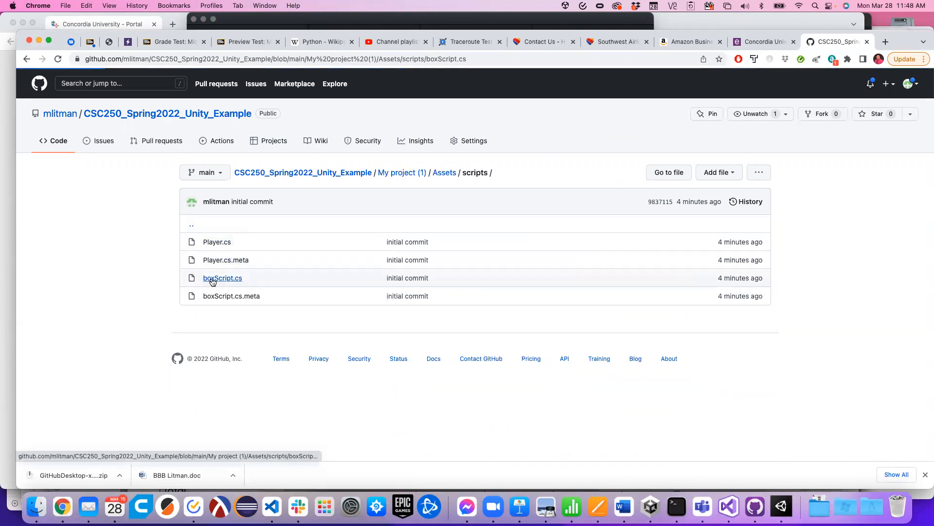
Read through the boxScript.cs code, then return to the repository's main page and select its web address
scroll(466, 316, "down", 3)
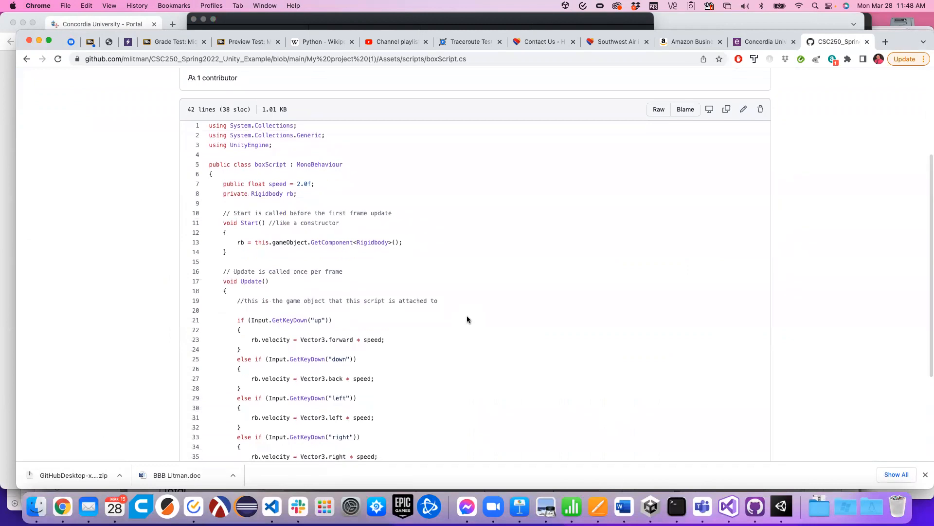
scroll(467, 317, "down", 3)
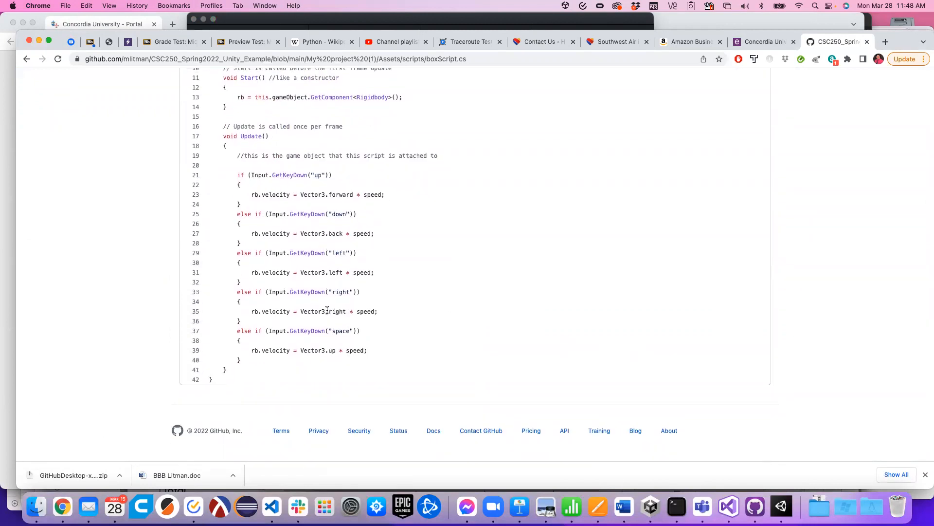
scroll(325, 308, "up", 6)
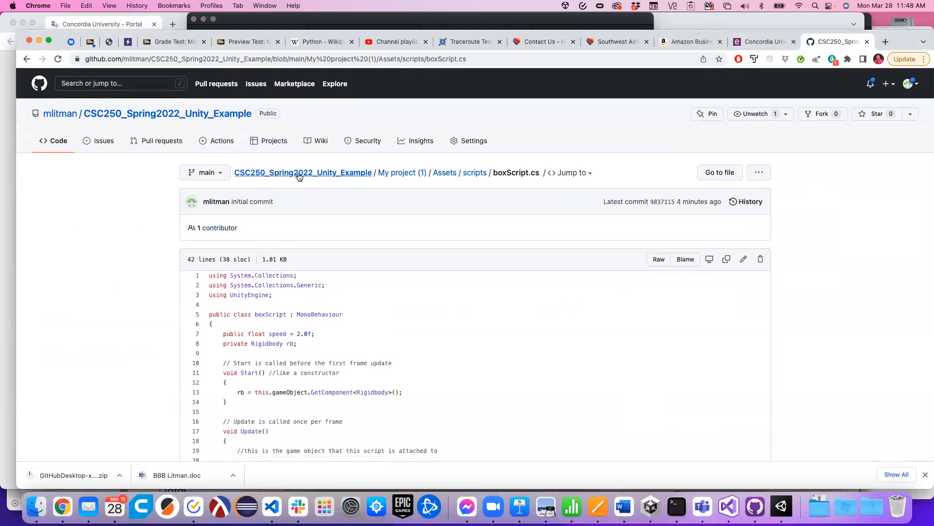
left_click(300, 175)
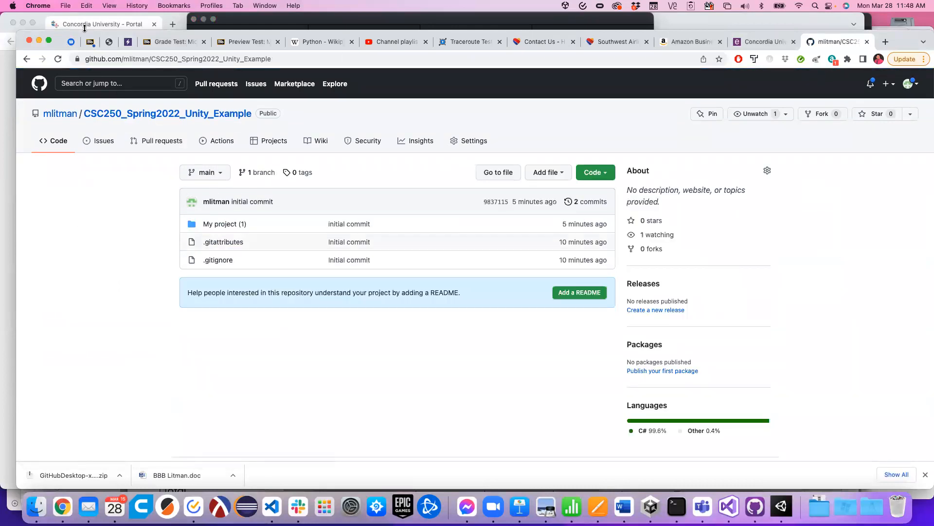
left_click(136, 60)
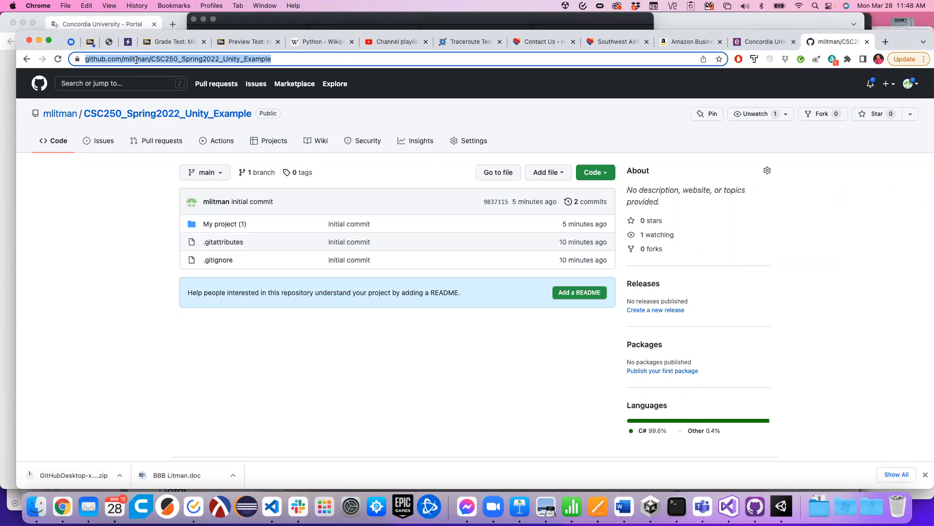
Switch to Unity and open boxScript from the scripts folder in Visual Studio, allowing the requested app control and Downloads folder access
key("super+Tab")
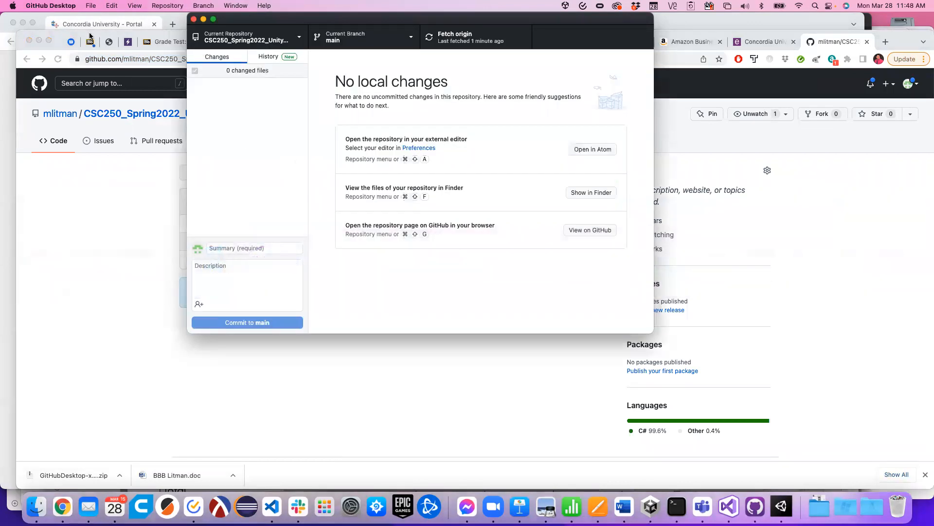
key("super+Tab")
key("super+Tab")
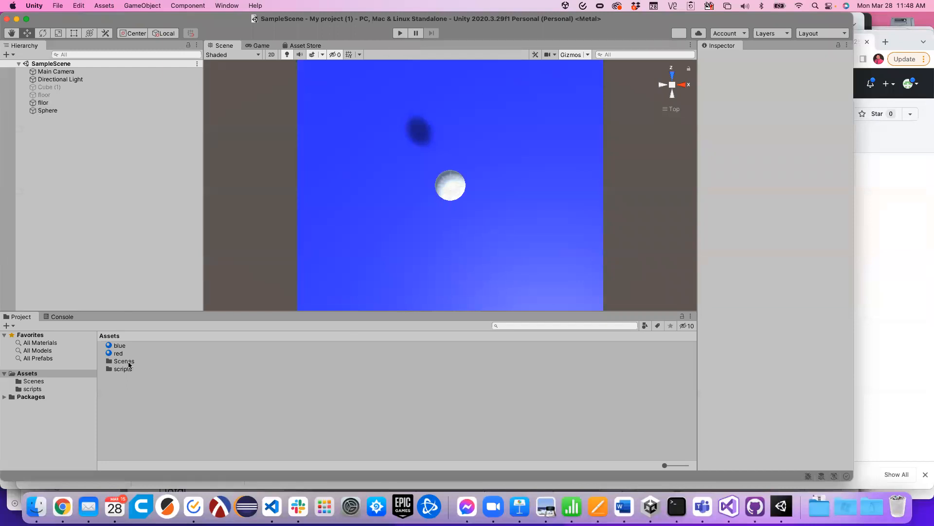
double_click(119, 369)
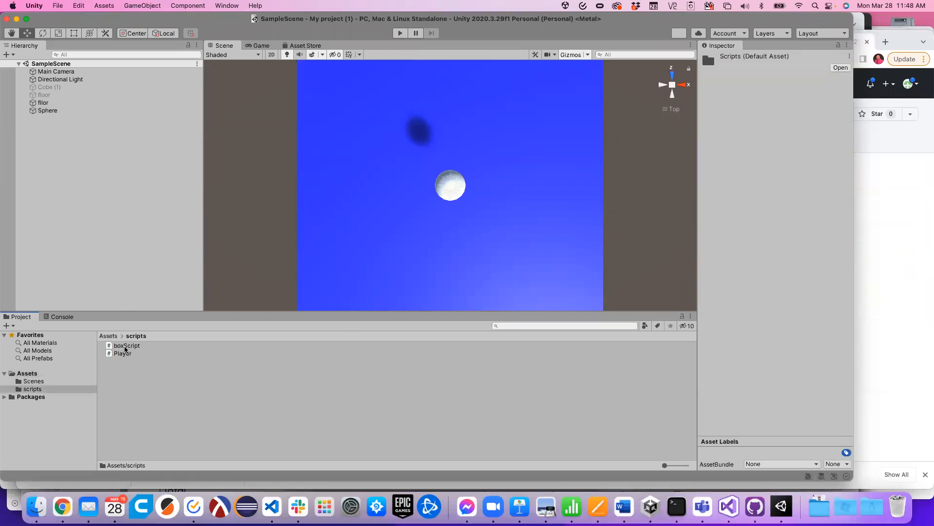
double_click(124, 346)
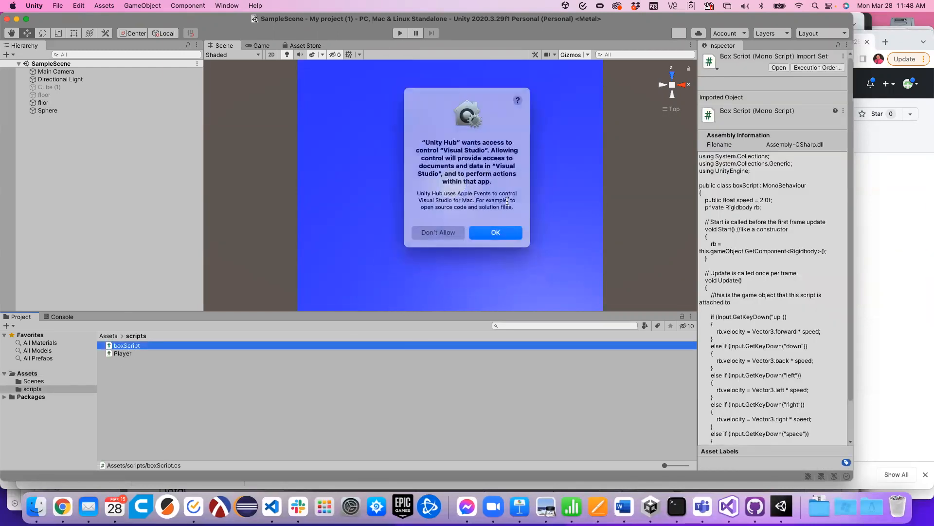
left_click(507, 233)
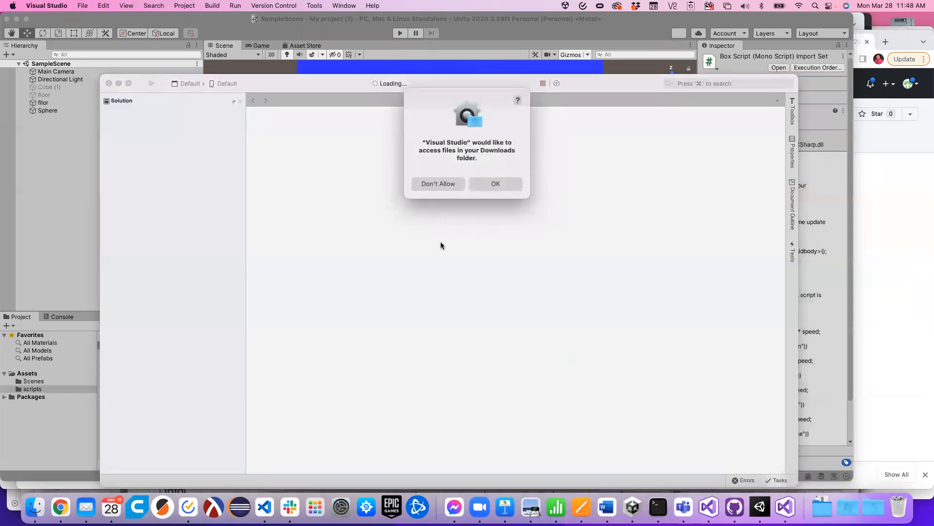
left_click(492, 188)
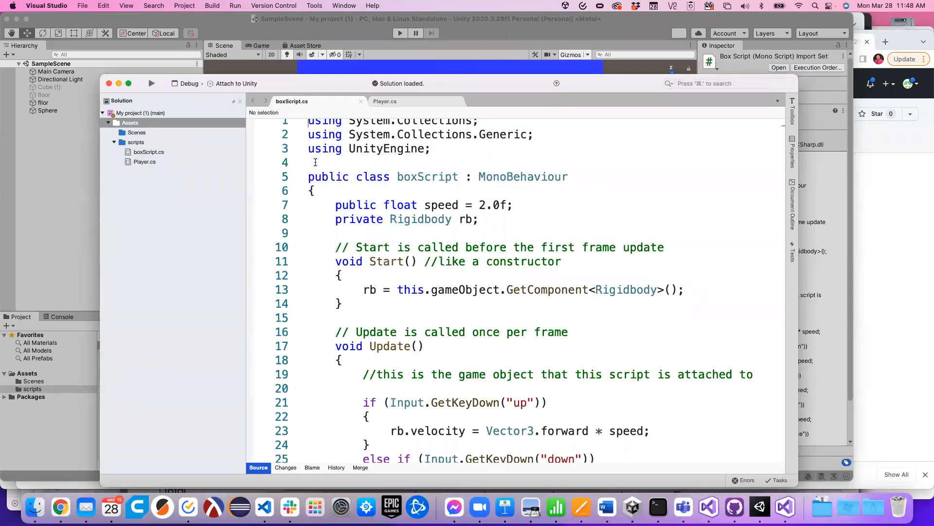
Add the comment "//small change" on its own line above the boxScript class declaration and save the script
key("Return")
type("//")
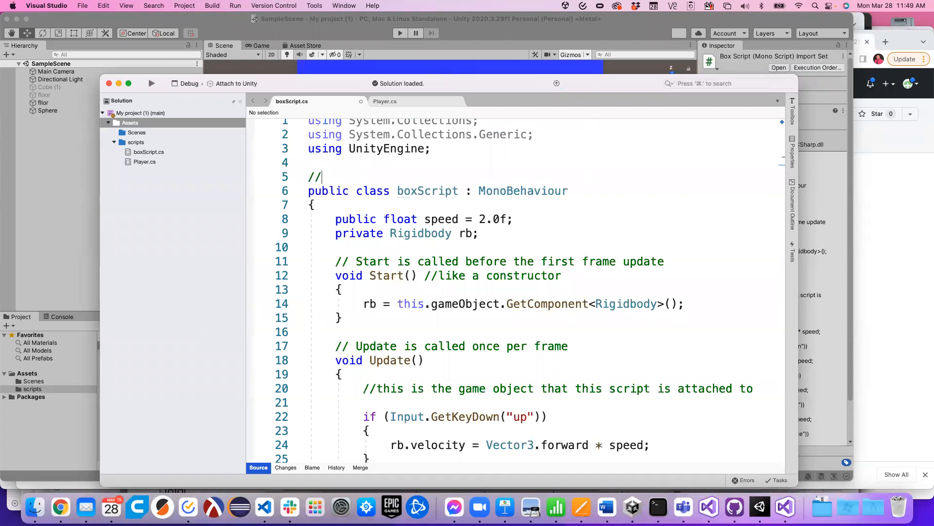
type("small change")
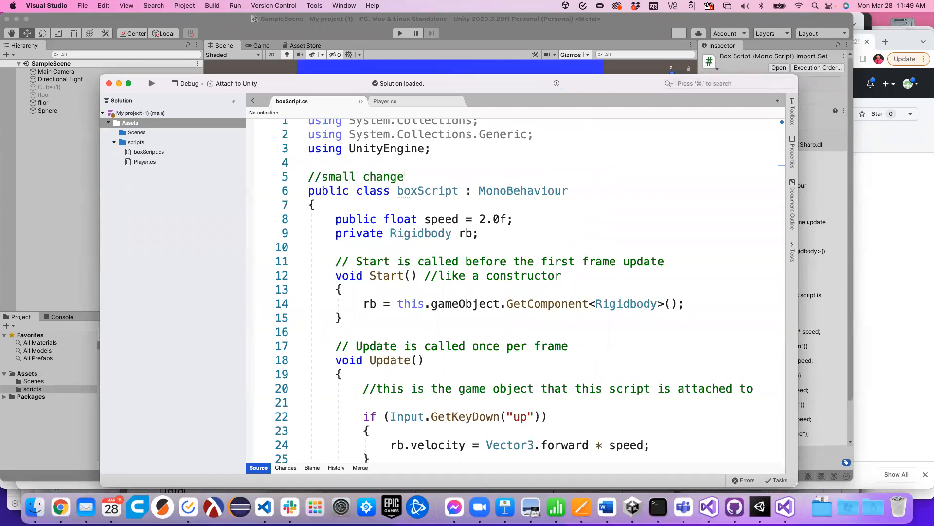
key("super+s")
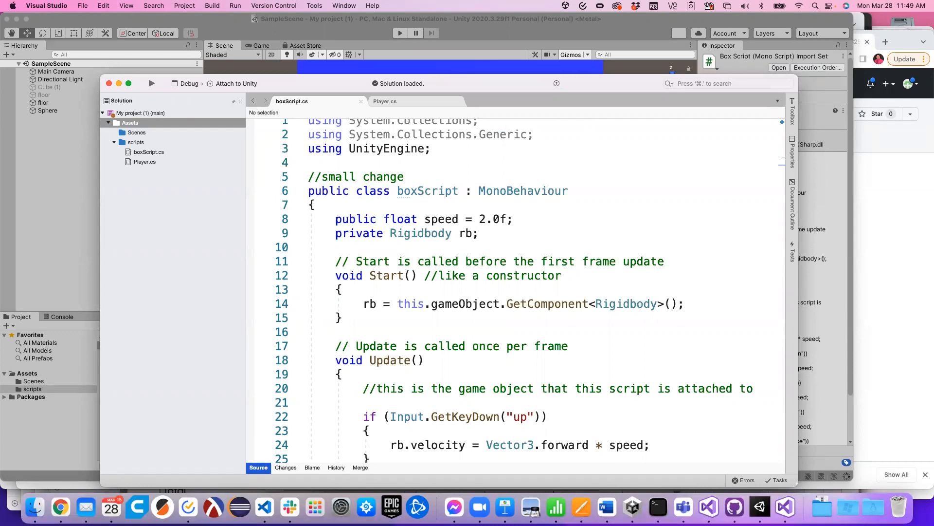
Switch to GitHub Desktop to review the changed files and the boxScript.cs diff, checking the updated script in Unity as well
key("super+Tab")
key("super+Tab")
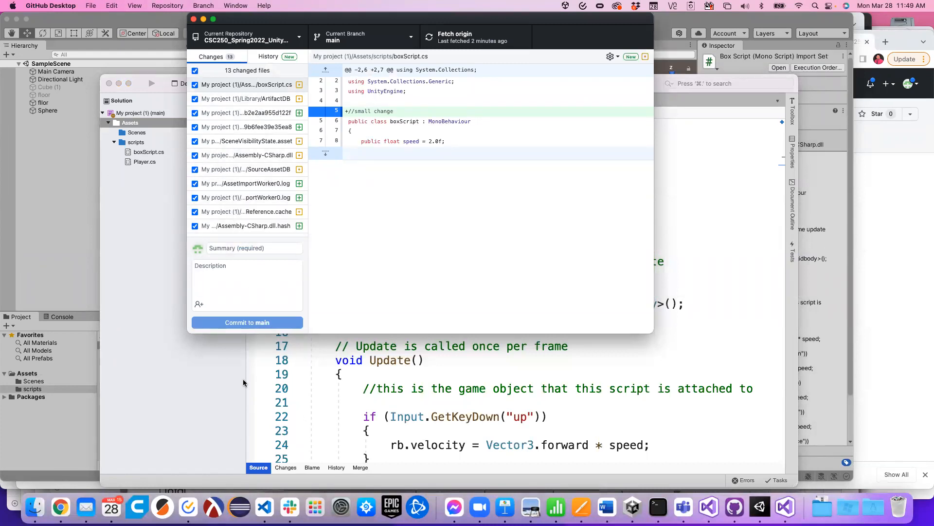
key("super+Tab")
key("super+Tab")
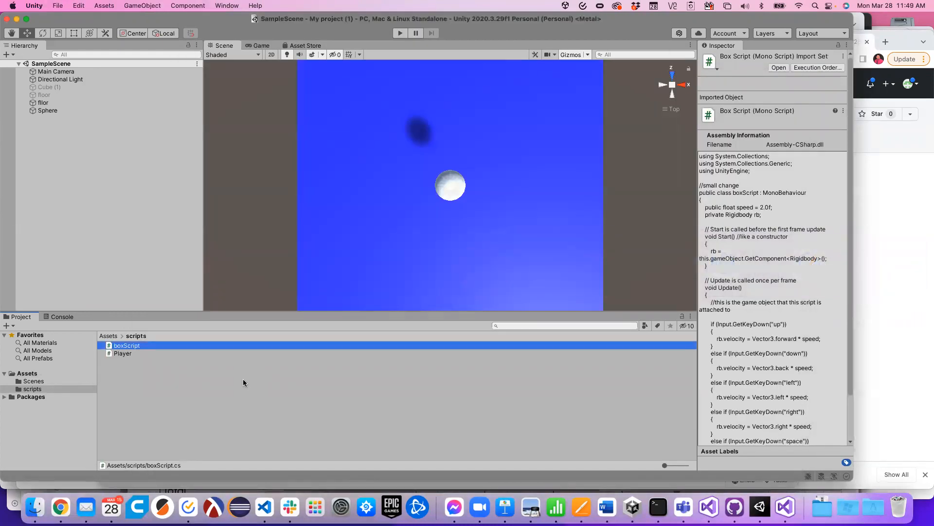
key("super+Tab")
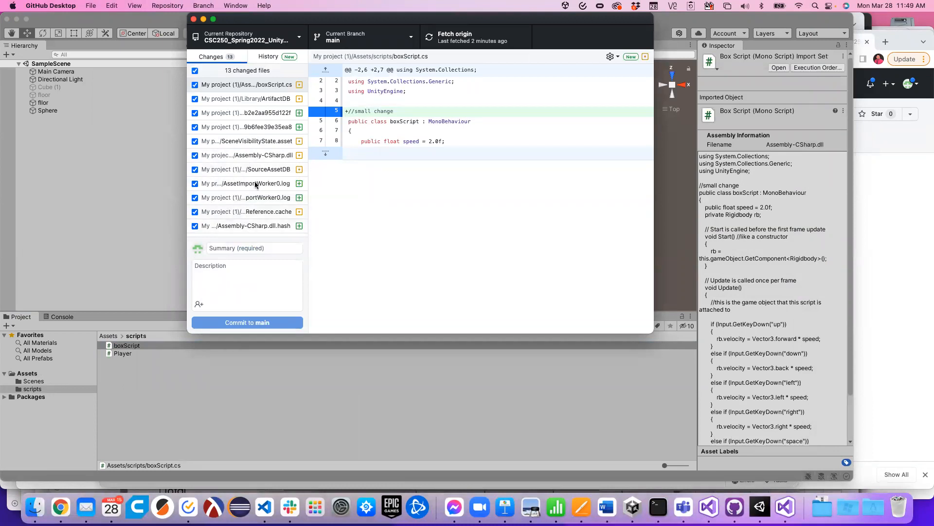
Switch to Chrome and open boxScript.cs from My project (1)/Assets/scripts in the GitHub repository
key("super+Tab")
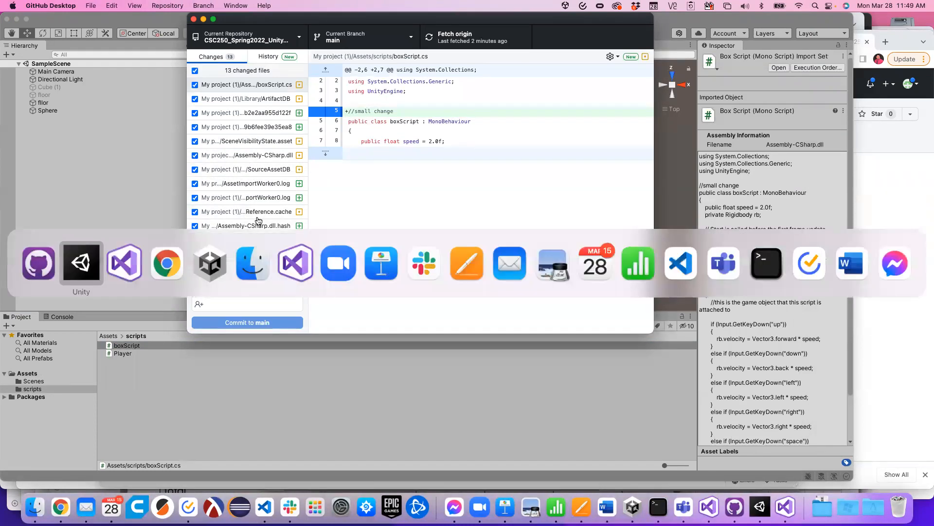
key("super+Tab")
key("super+Tab")
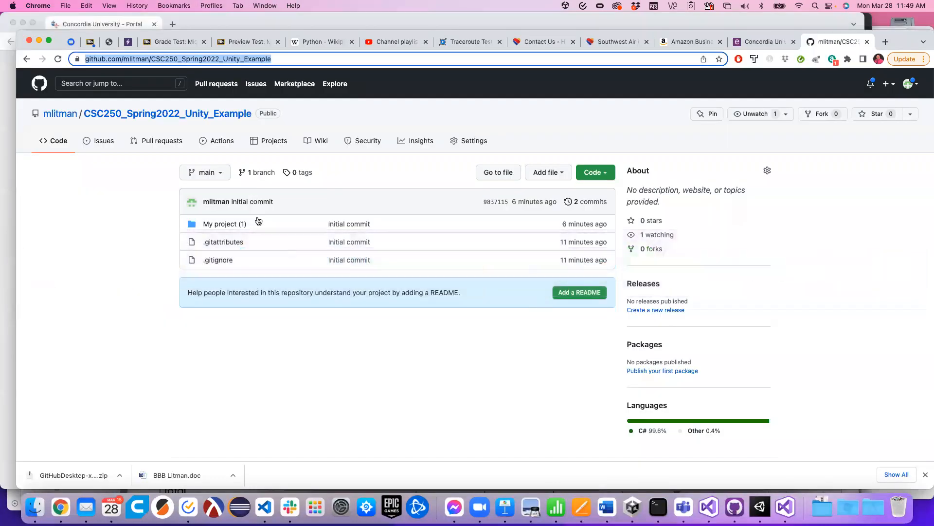
left_click(221, 224)
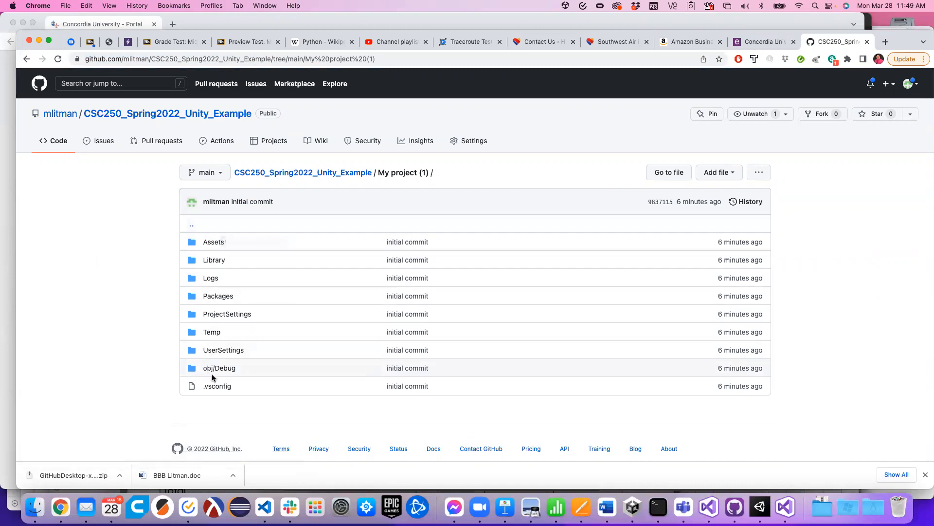
left_click(213, 244)
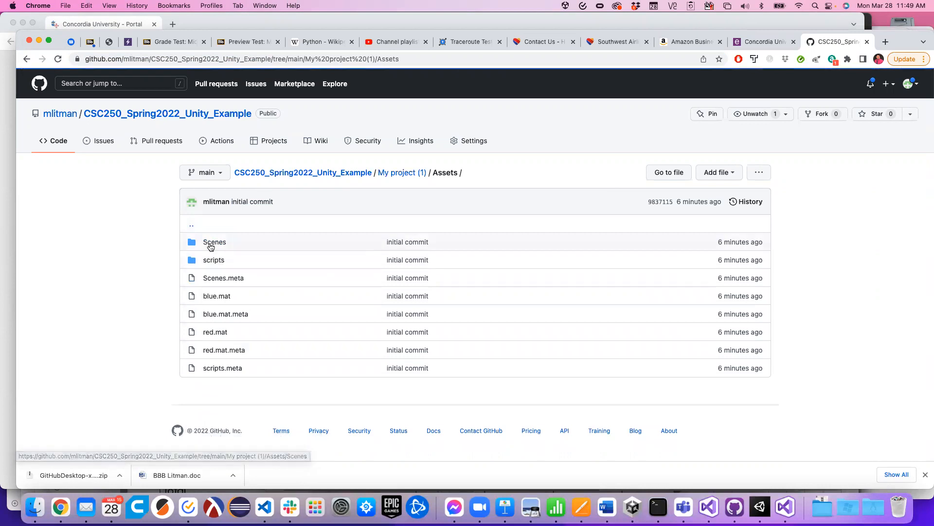
left_click(209, 261)
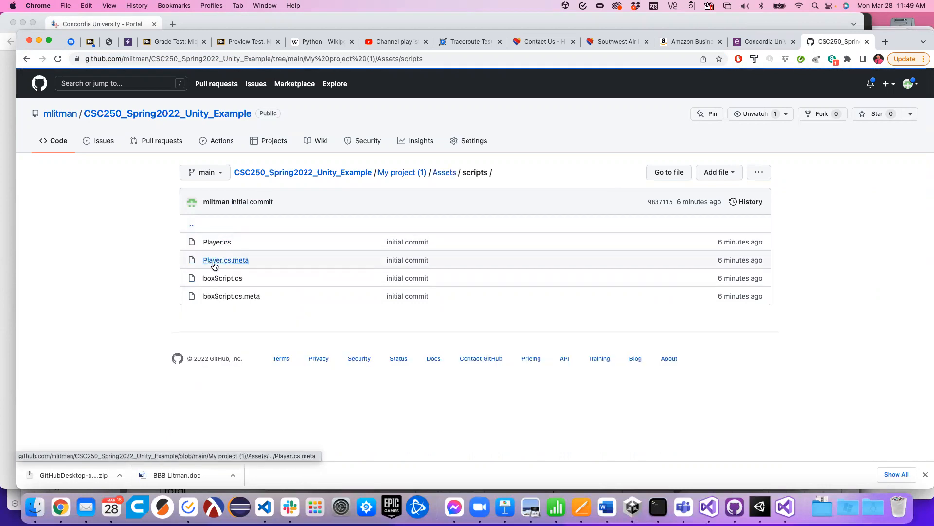
left_click(218, 278)
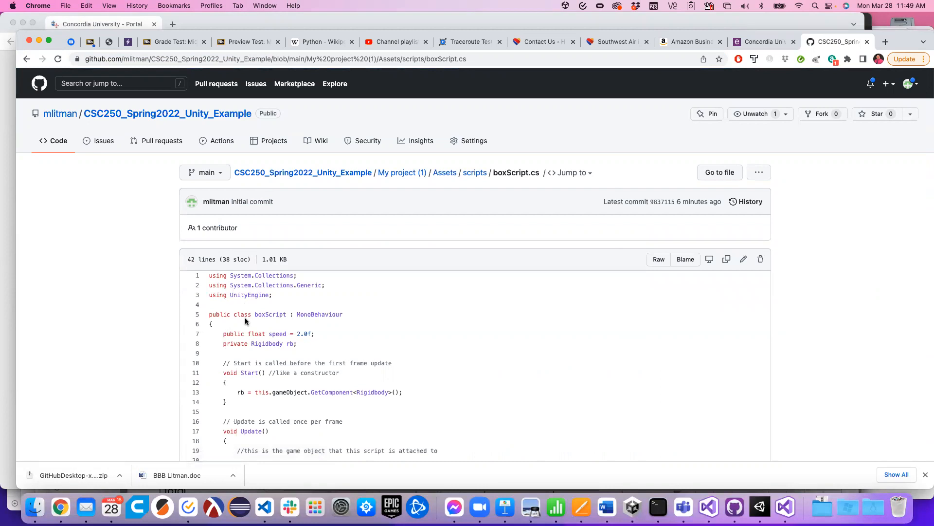
Switch to GitHub Desktop, commit the changes to main with the summary "made small change", and push them to origin
key("super+Tab")
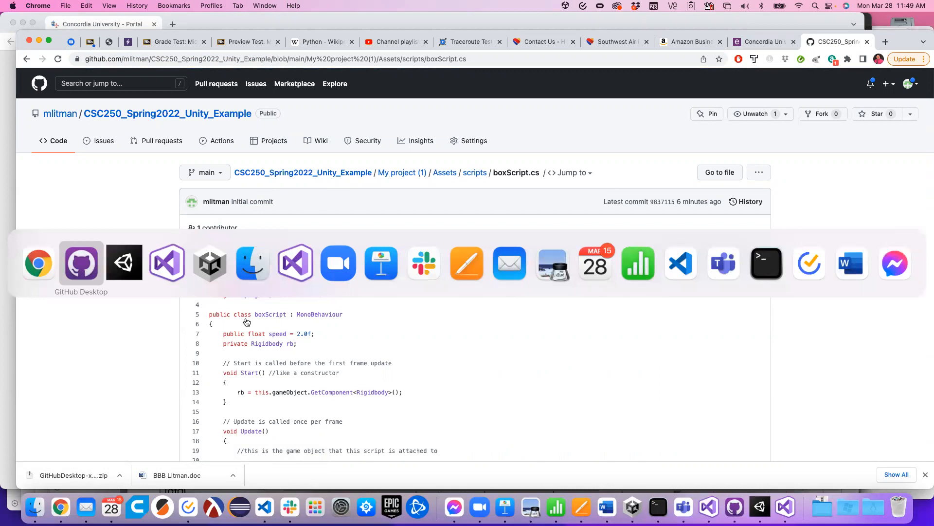
left_click(237, 248)
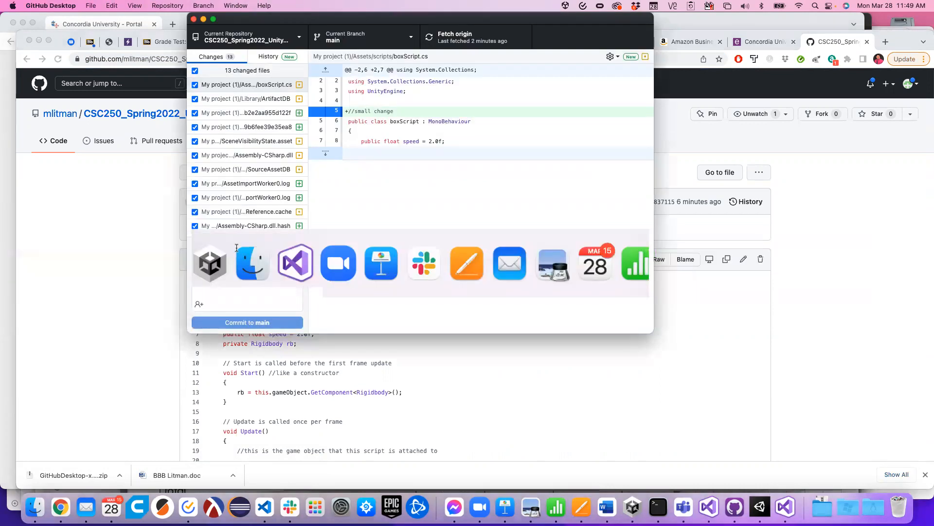
type("made small change")
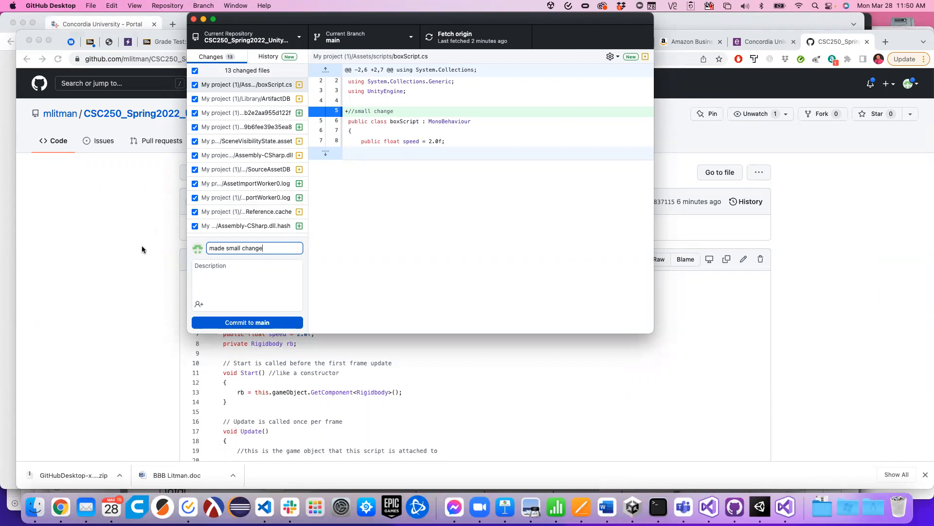
left_click(249, 323)
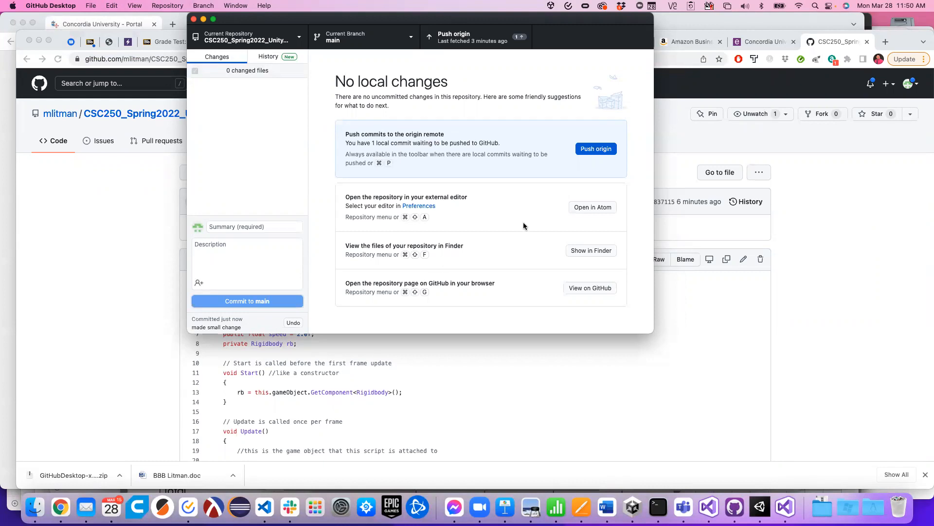
left_click(600, 150)
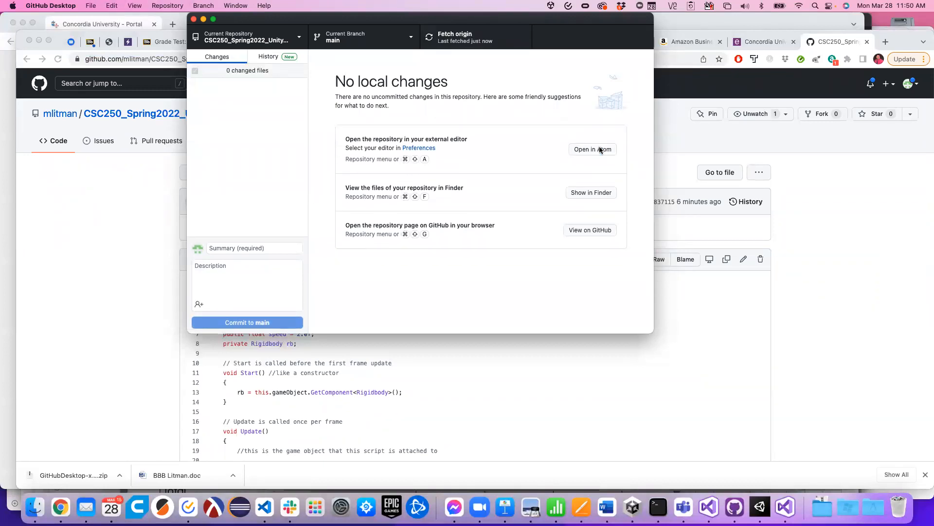
Switch to Chrome, reload the boxScript.cs page, and highlight the "//small change" comment line
key("super+Tab")
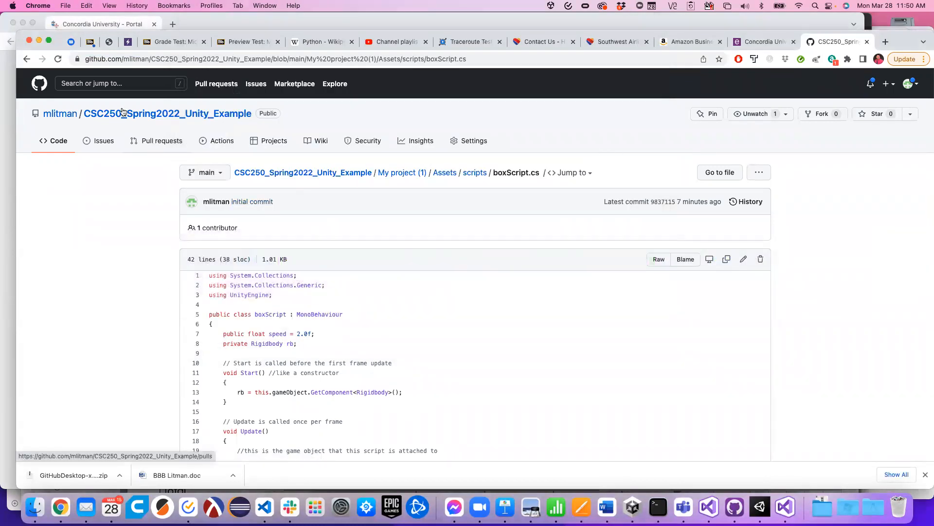
left_click(57, 59)
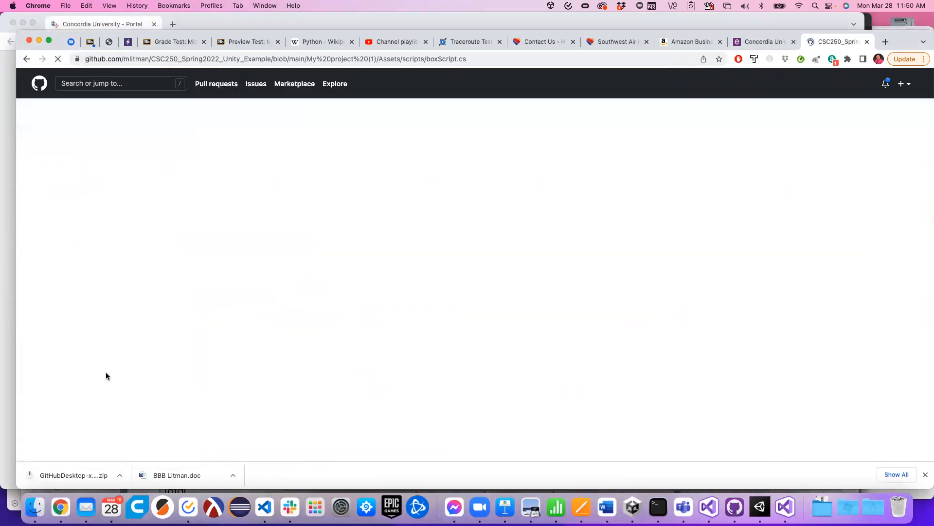
left_click_drag(209, 314, 299, 317)
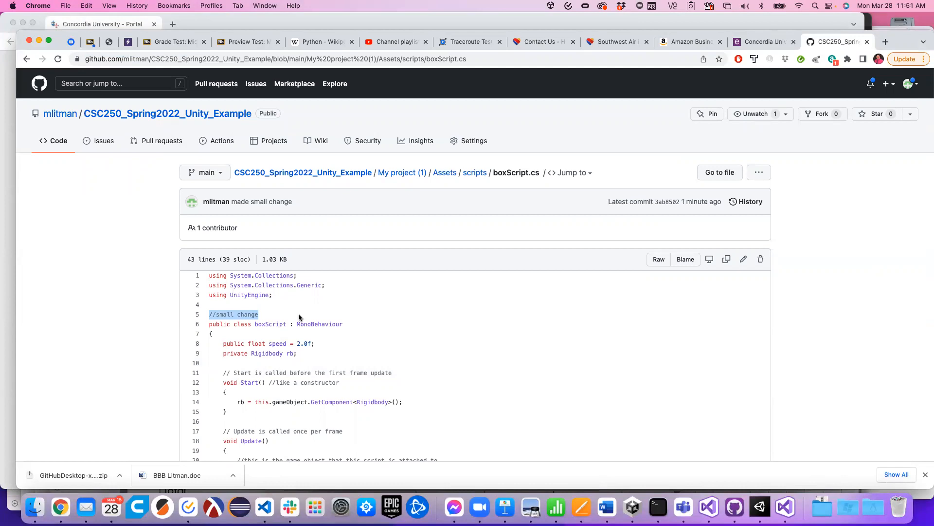
Return to the main page of the CSC250_Spring2022_Unity_Example repository and copy its web address
left_click(105, 119)
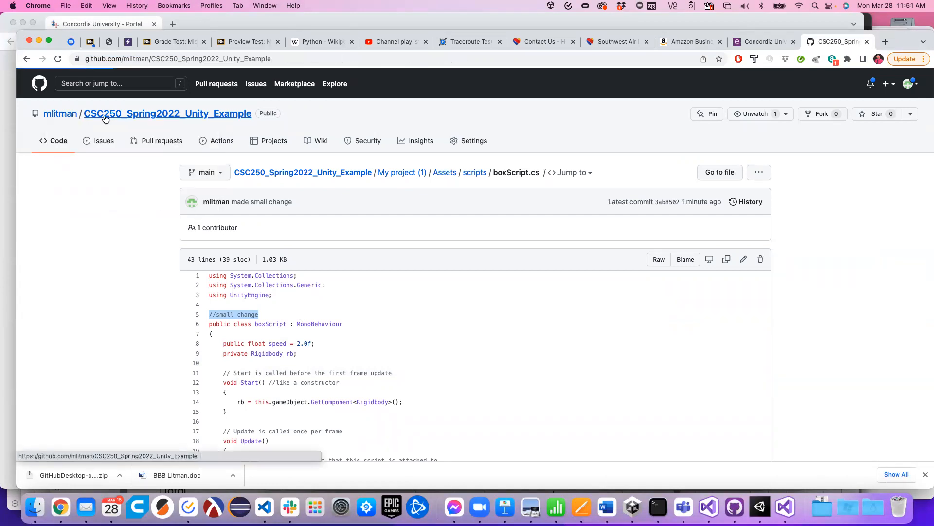
left_click(162, 57)
key("cmd+c")
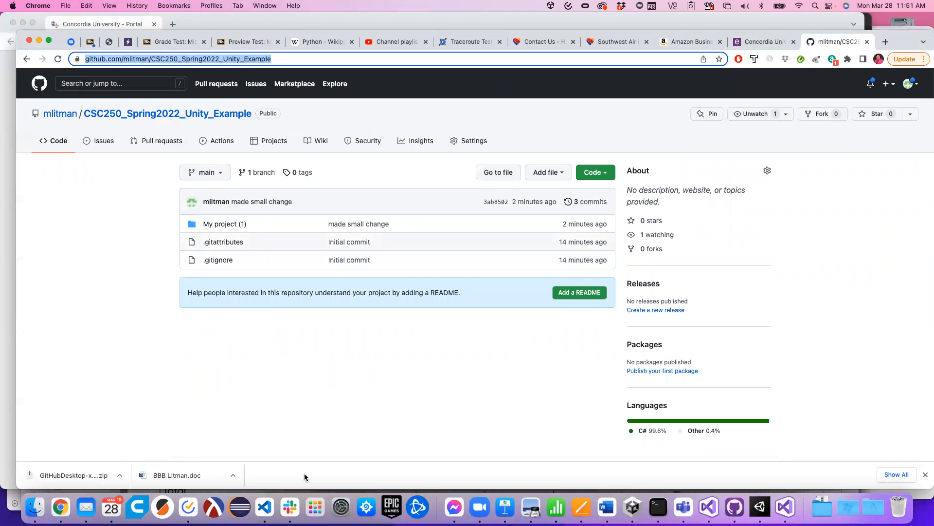
Switch to Slack and post the copied repository link in the #csc250 channel
left_click(290, 507)
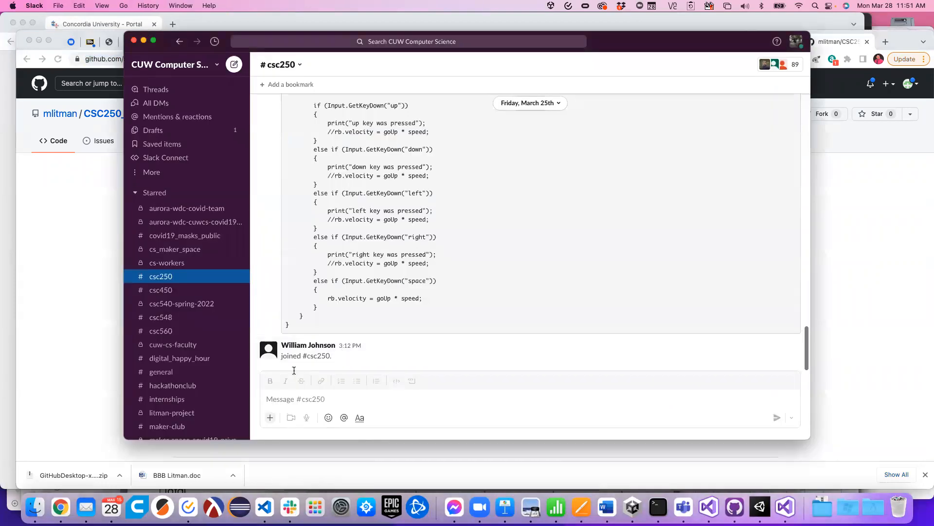
left_click(298, 398)
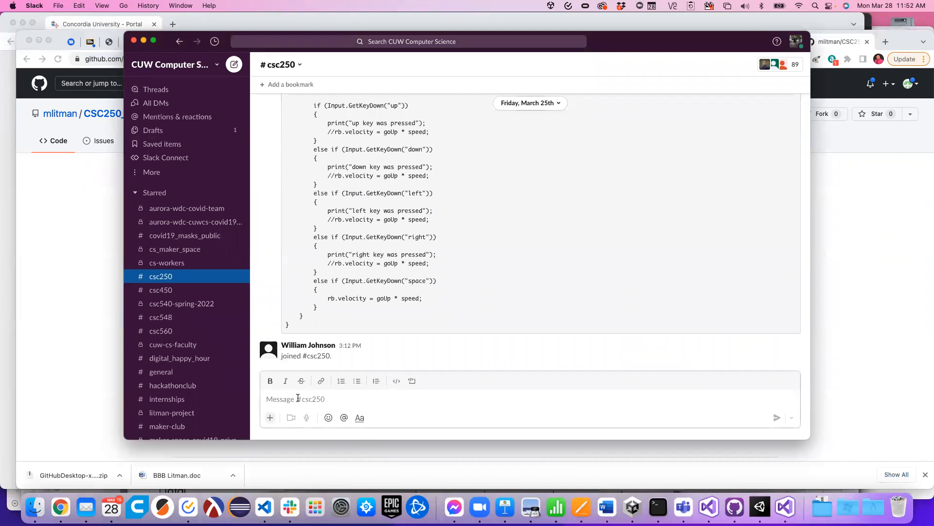
key("cmd+v")
key("Return")
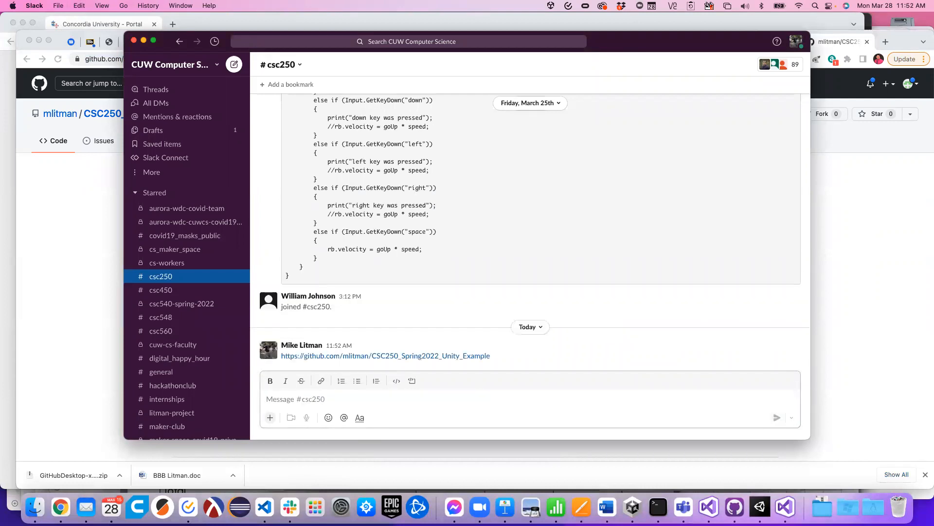